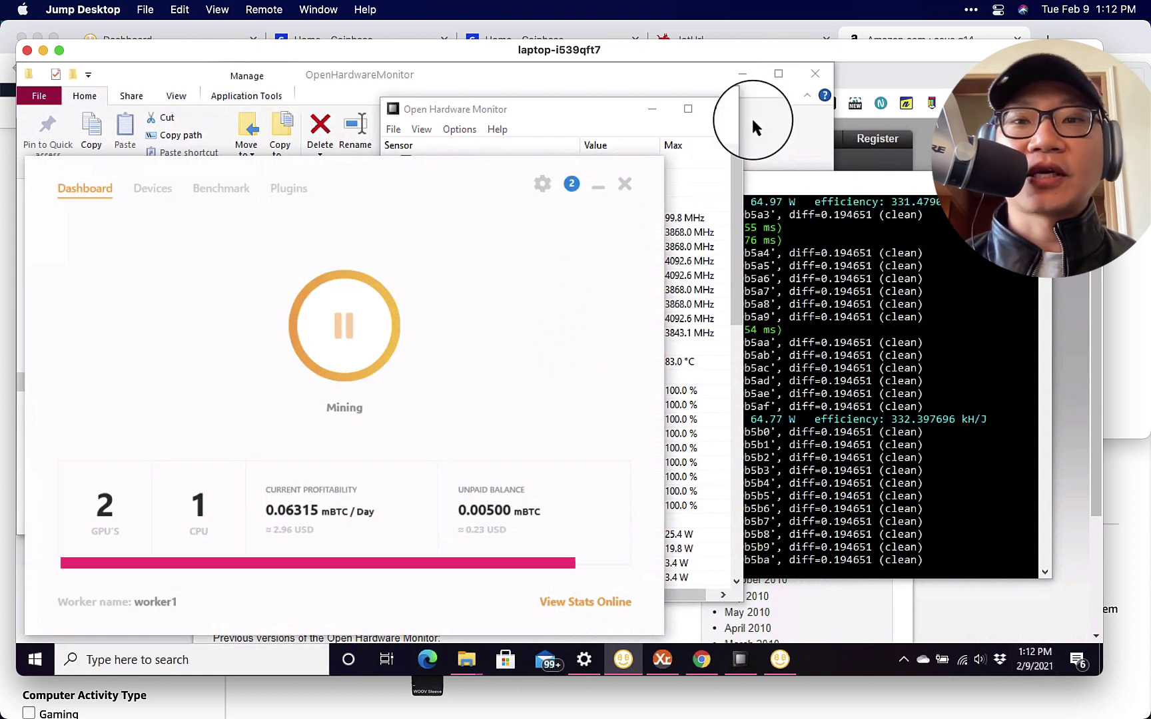
- Open the $1,499.00 ASUS ROG Zephyrus G14 (16GB, 1024GB SSD, Lunar White) Amazon listing and scroll it
click(856, 40)
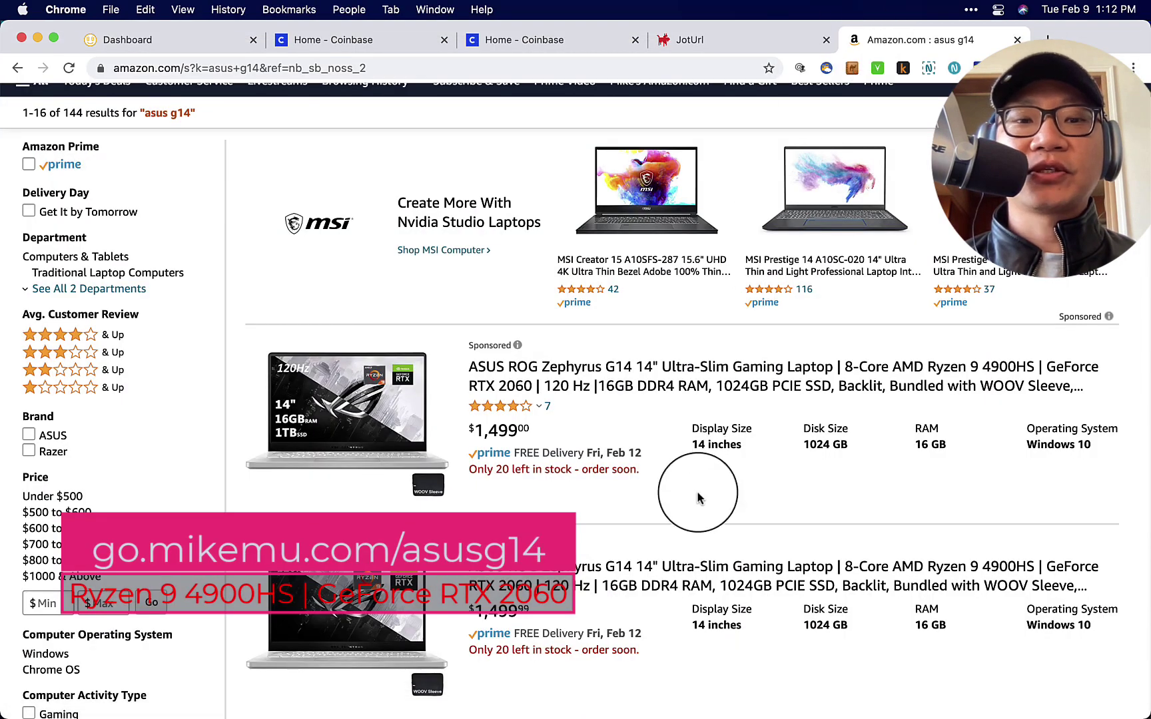
click(620, 395)
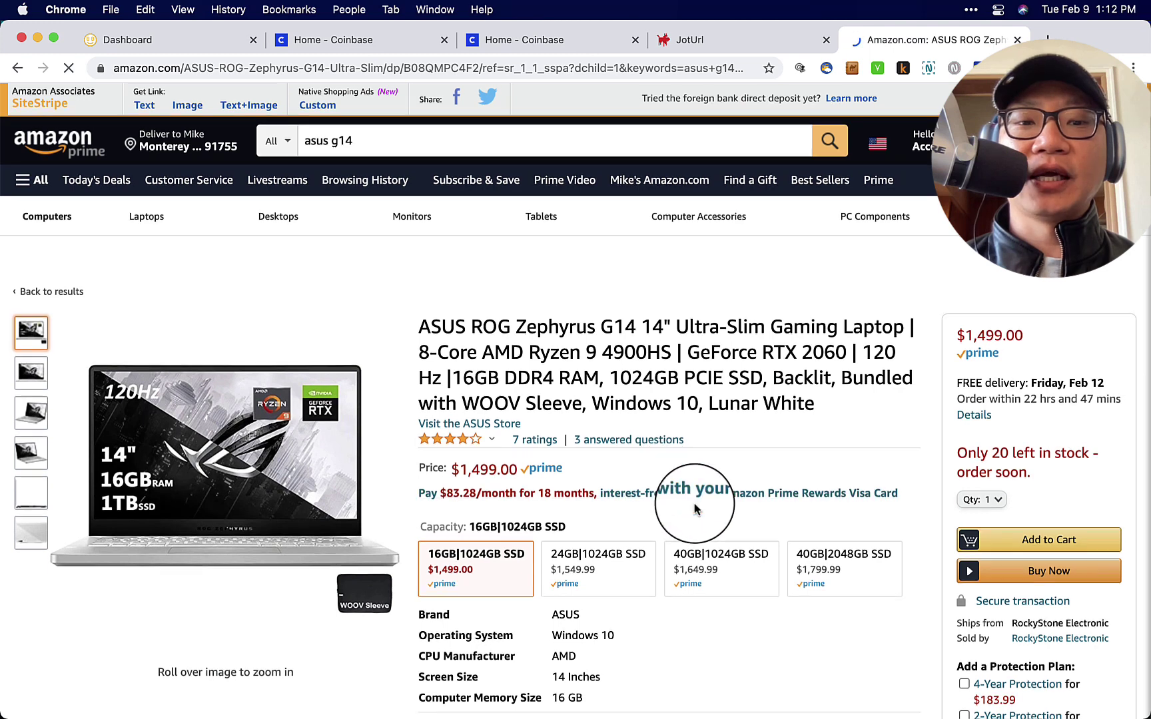
scroll(692, 500, down, 2)
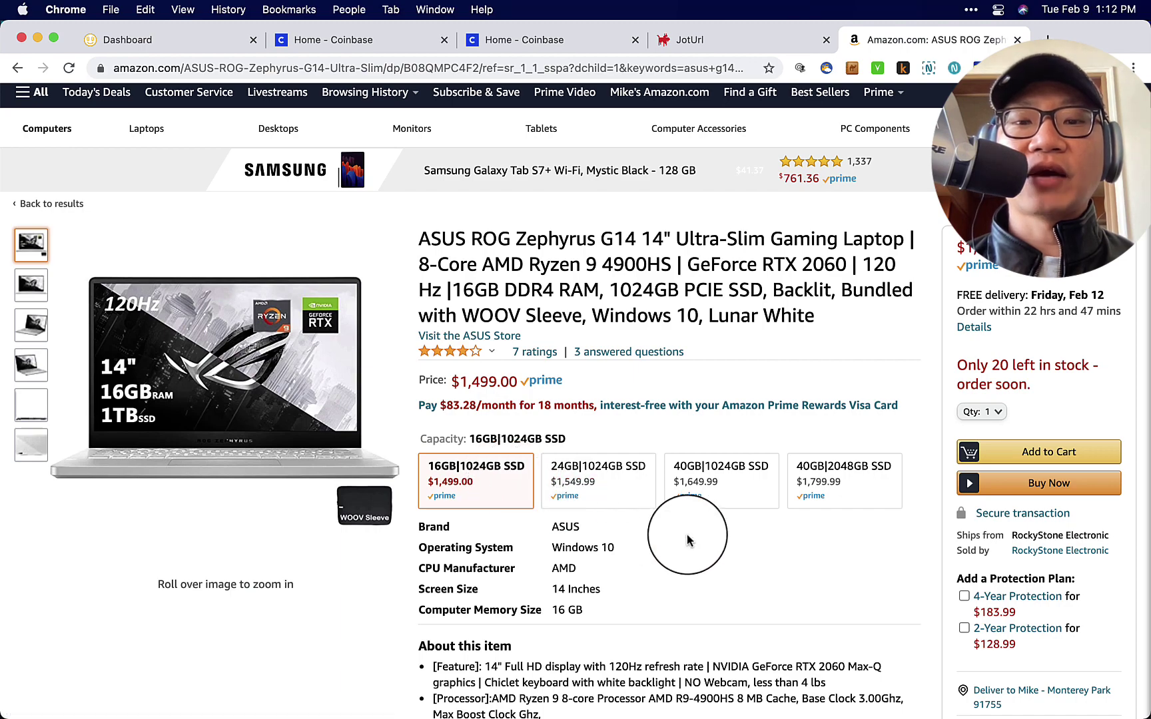
scroll(688, 540, down, 5)
scroll(688, 539, up, 7)
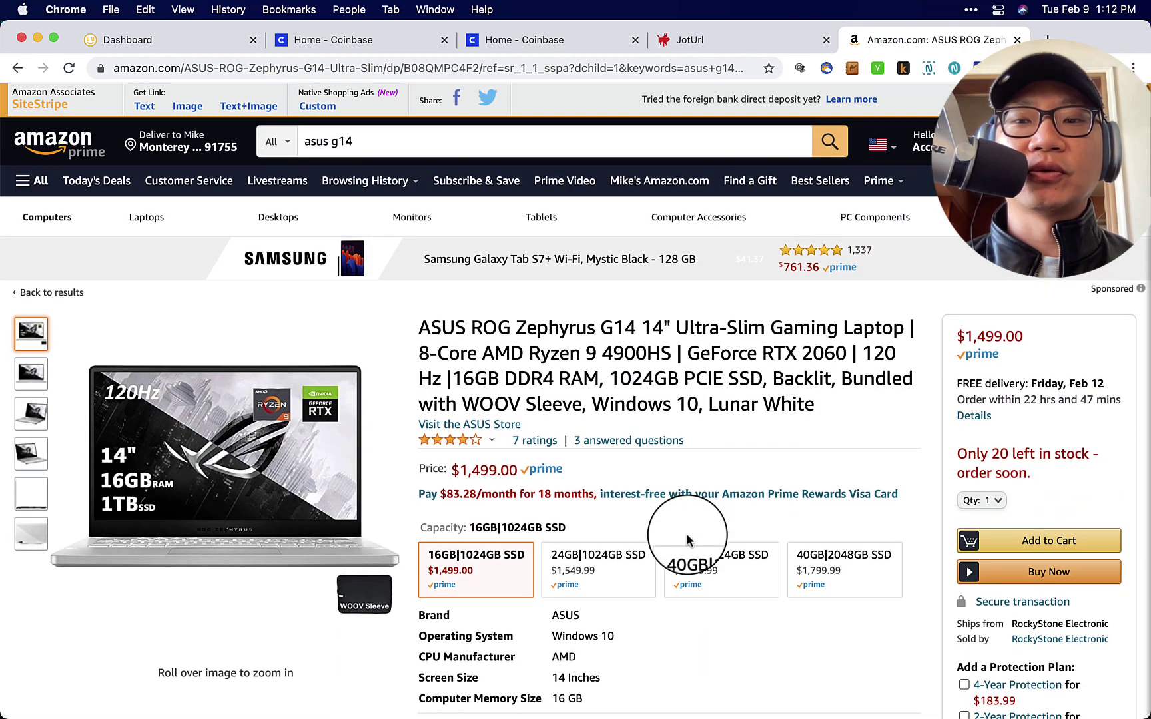
scroll(693, 453, down, 1)
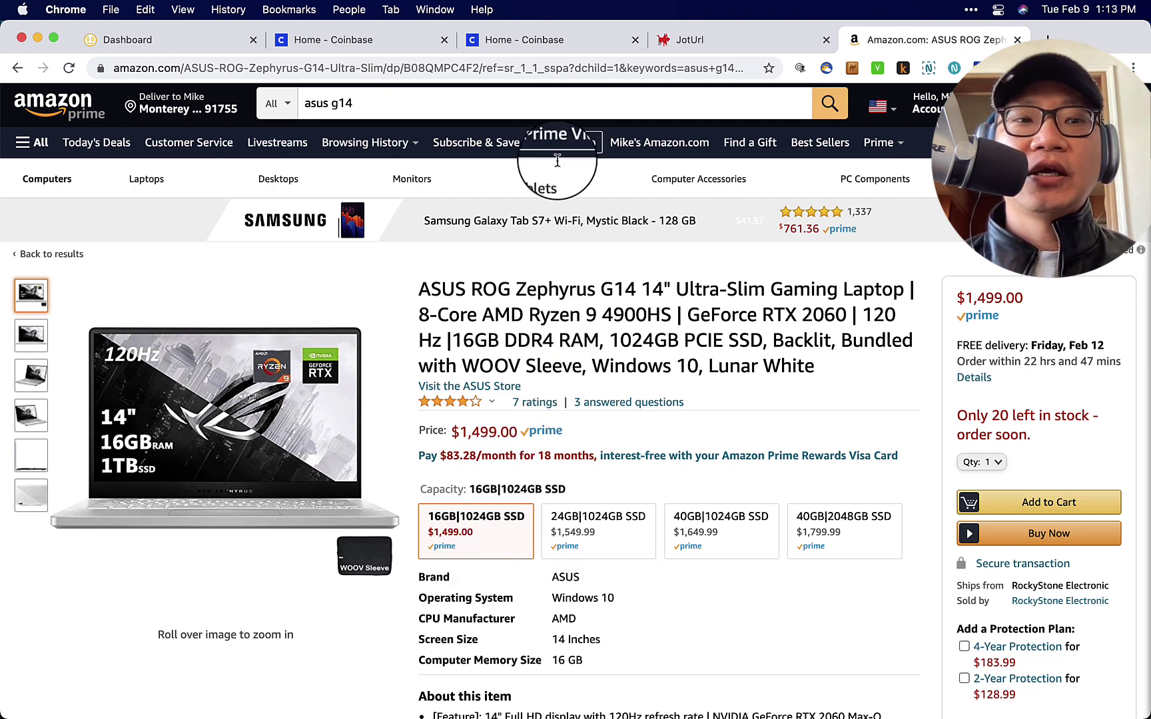
mouse_move(711, 693)
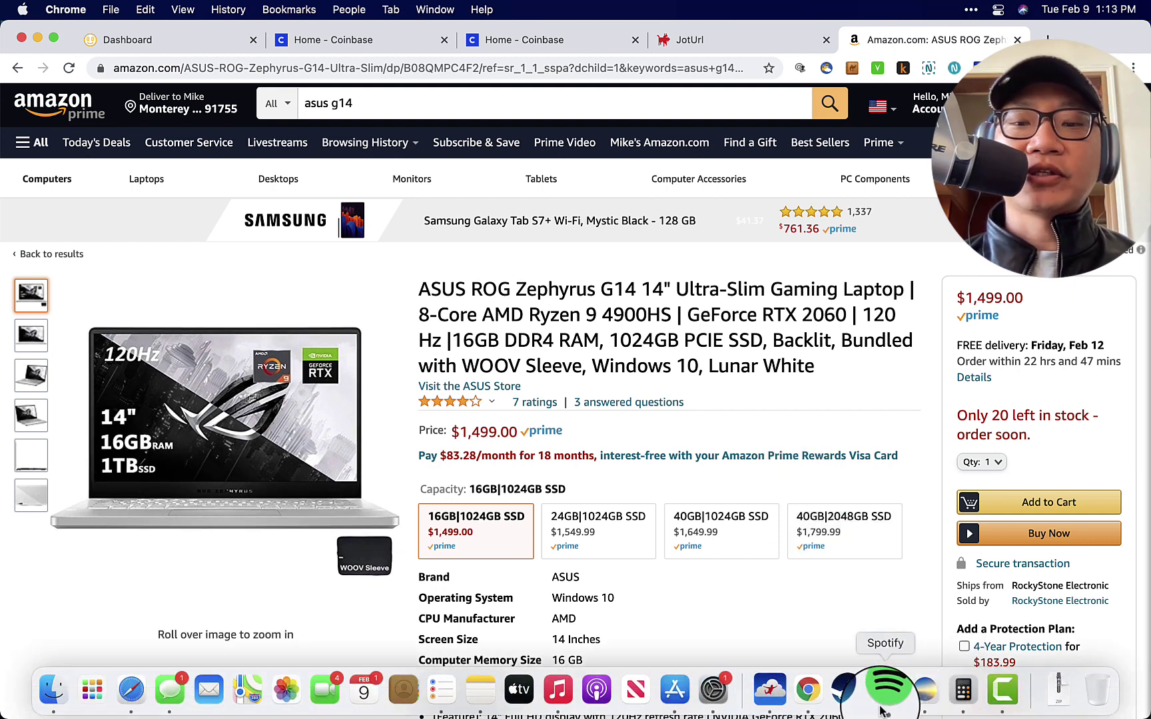
click(886, 690)
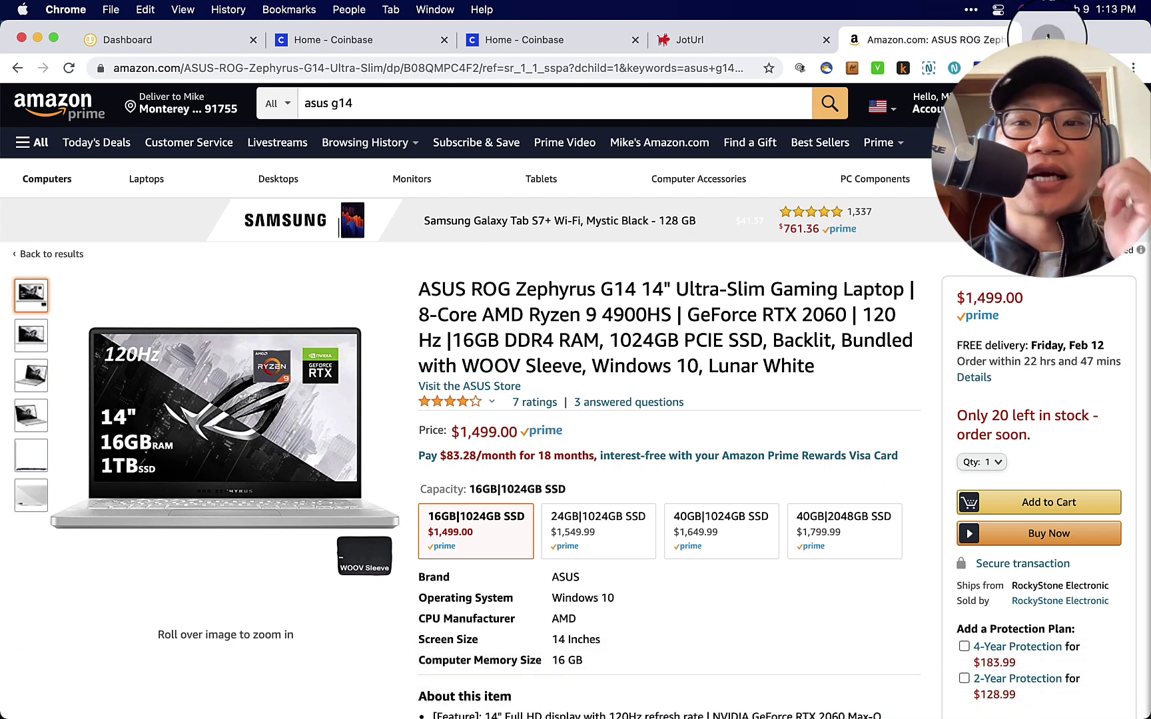
- Search Google in a new tab for 'btc' and switch the price chart to 1Y, then 5Y
click(1048, 37)
click(707, 69)
text(btc)
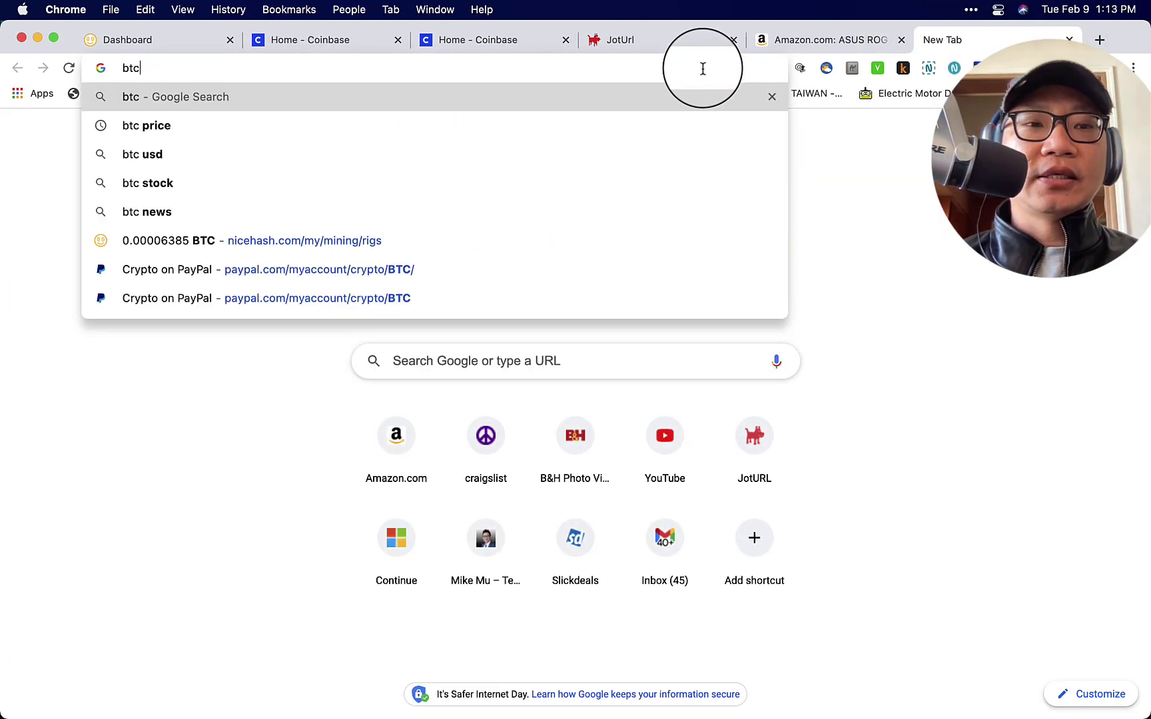
key(Return)
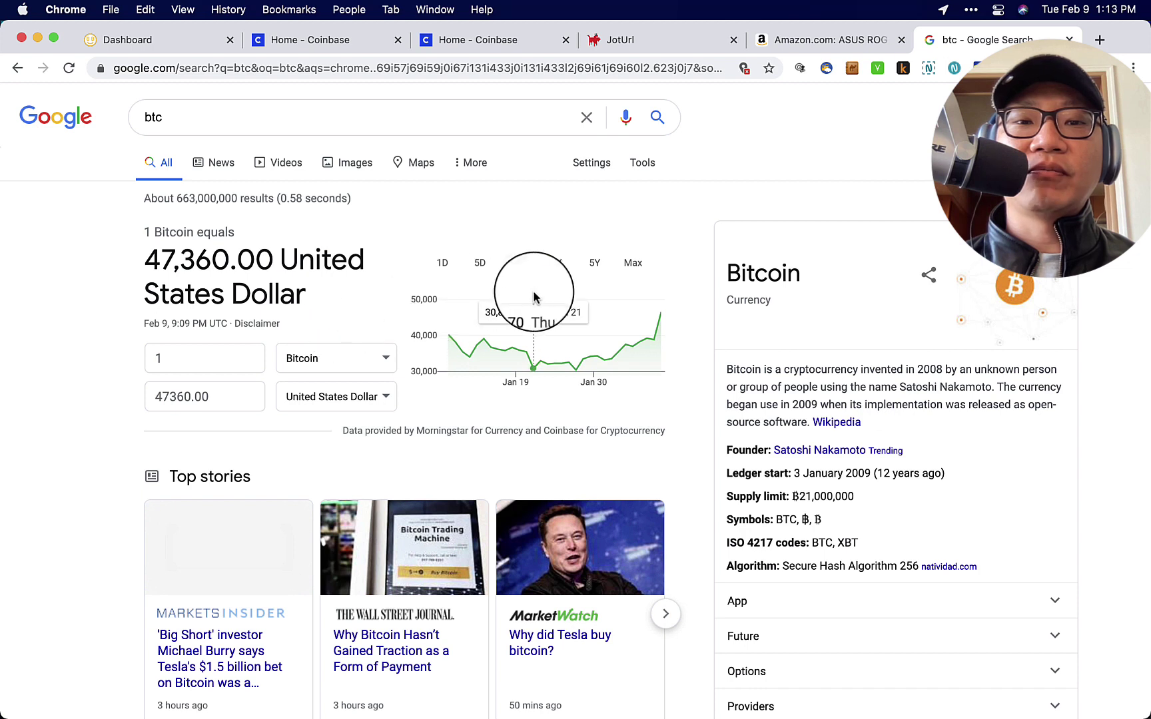
click(553, 265)
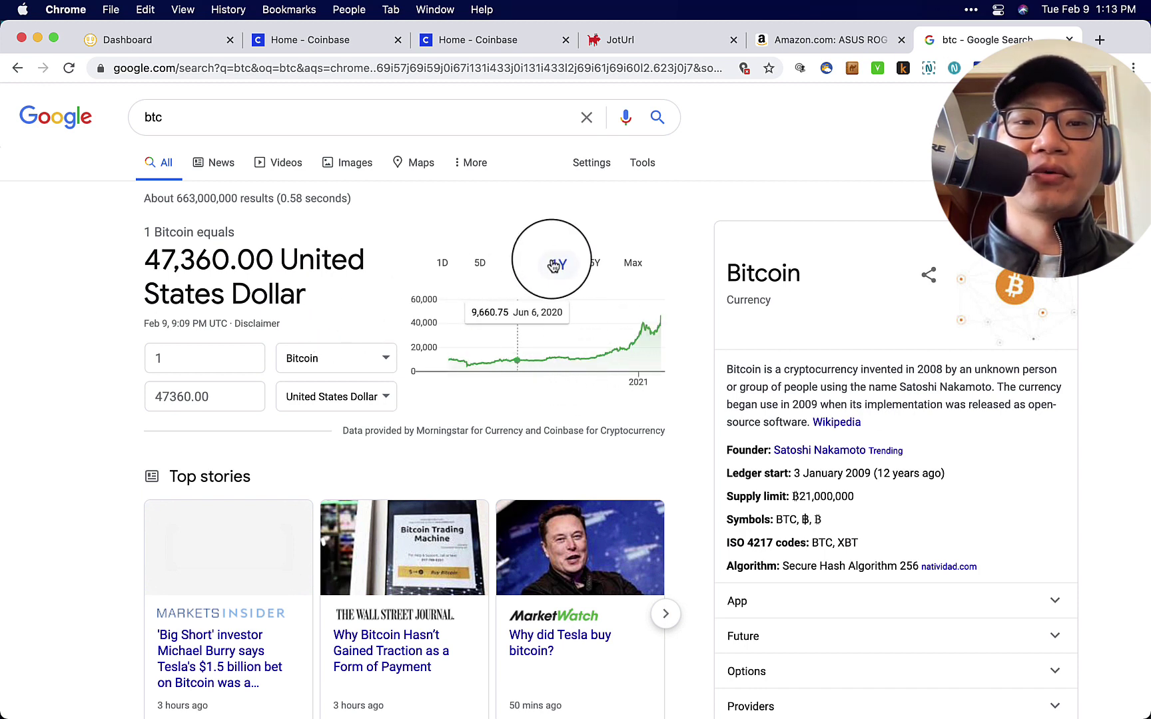
click(594, 263)
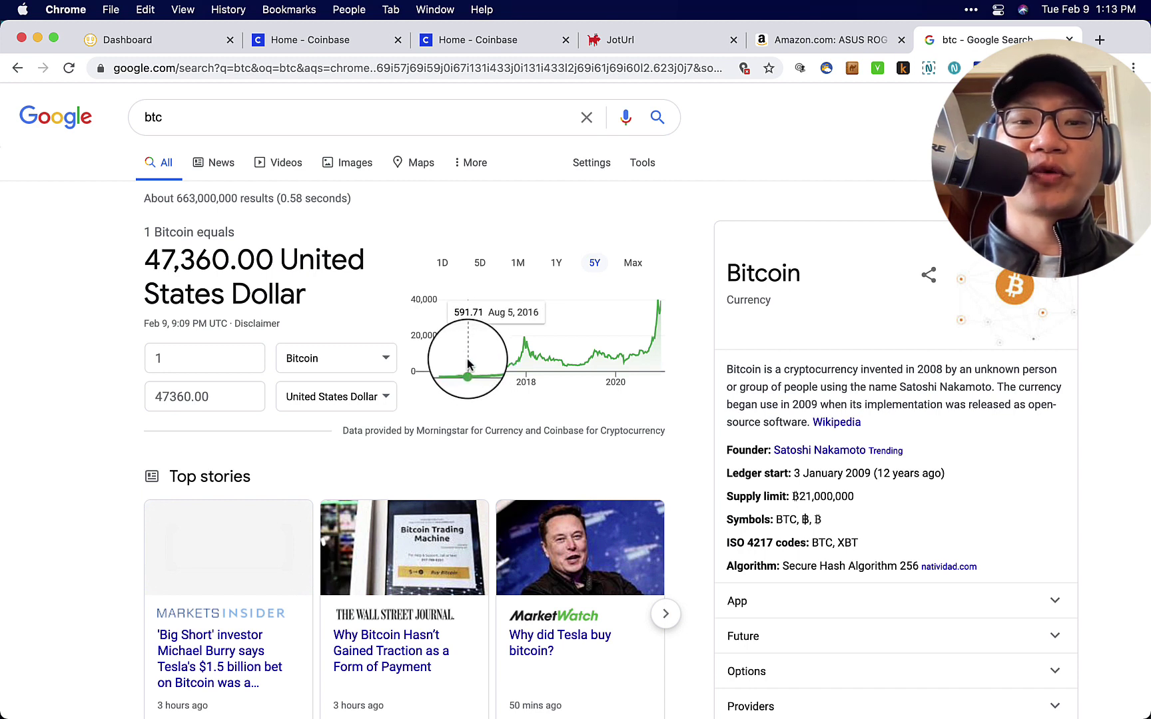
- Scroll the Coinbase home dashboard to the watchlist with Bitcoin at $47,478.39 and Ethereum at $1,779.98
click(478, 39)
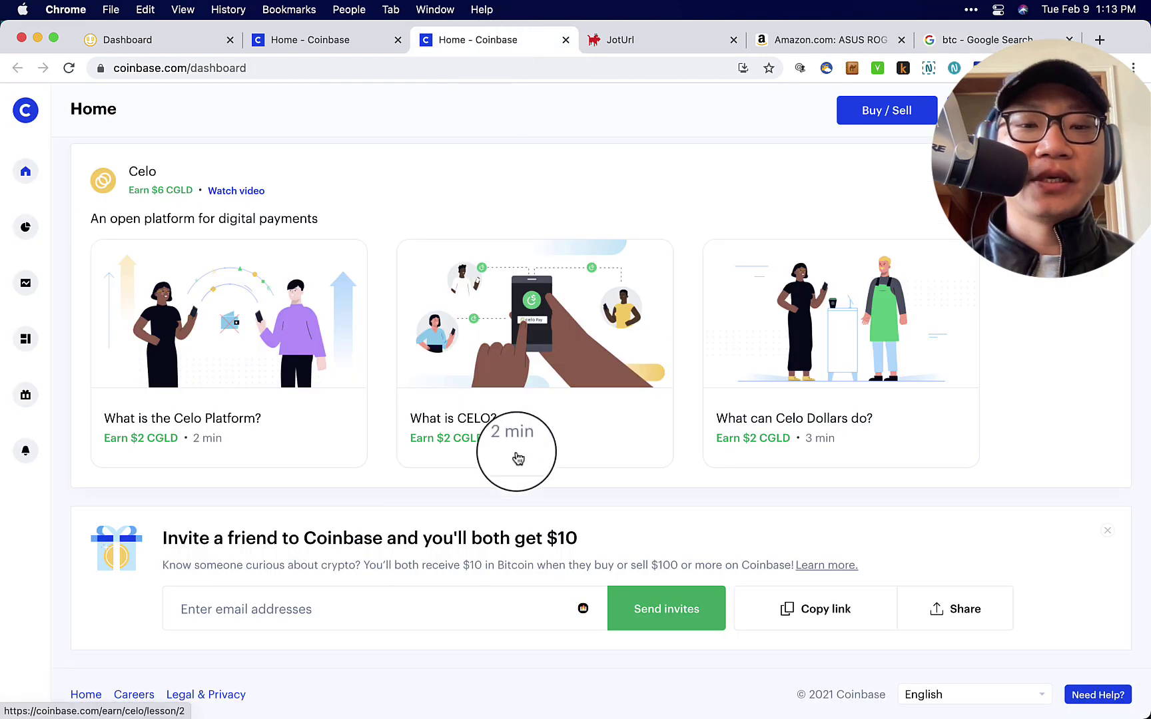
scroll(513, 457, up, 10)
scroll(554, 365, up, 3)
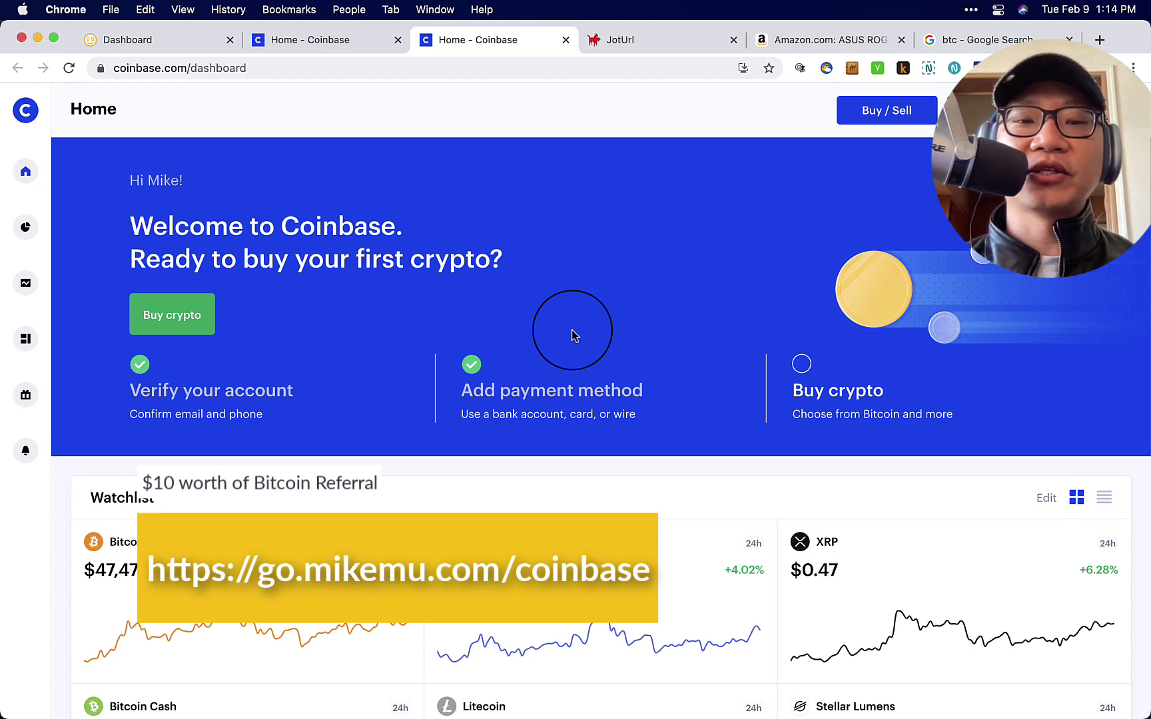
scroll(635, 480, down, 2)
scroll(635, 480, up, 2)
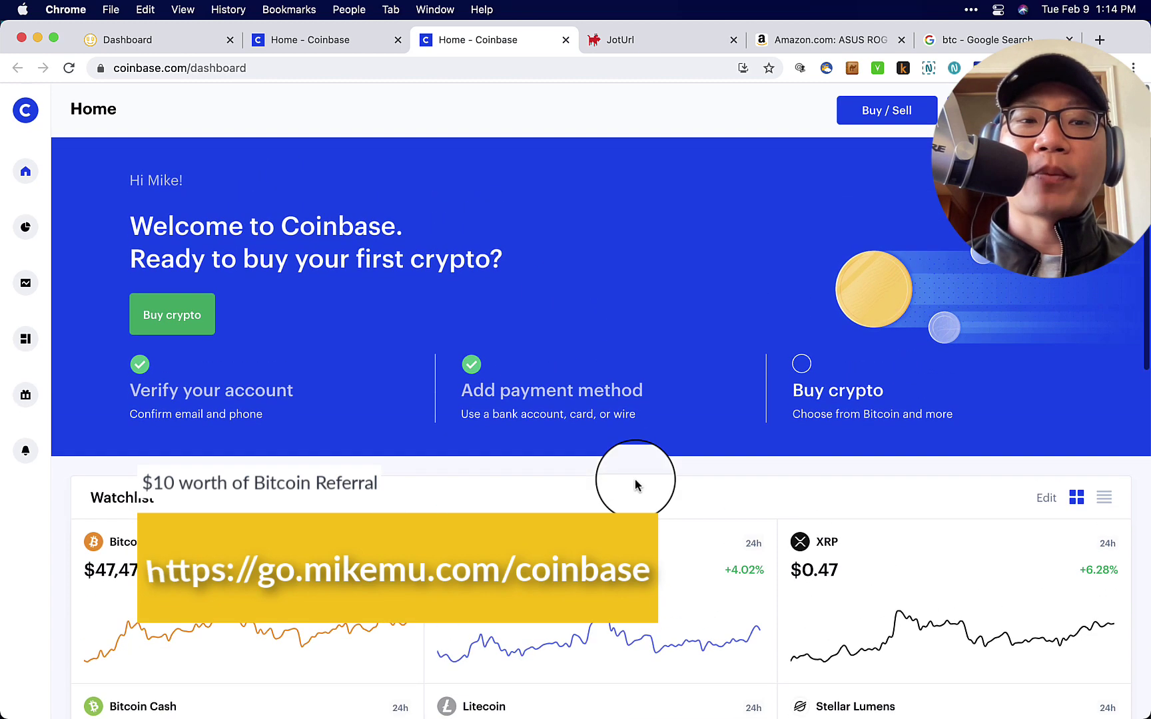
scroll(635, 484, down, 2)
mouse_move(670, 548)
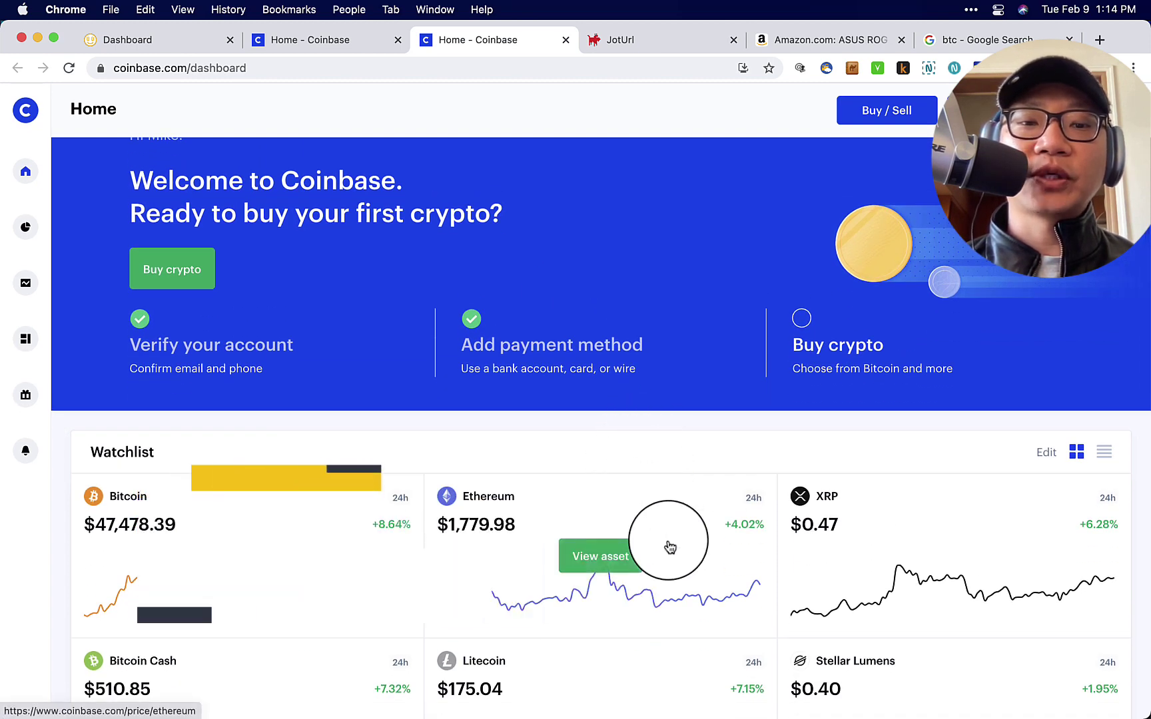
scroll(670, 547, down, 6)
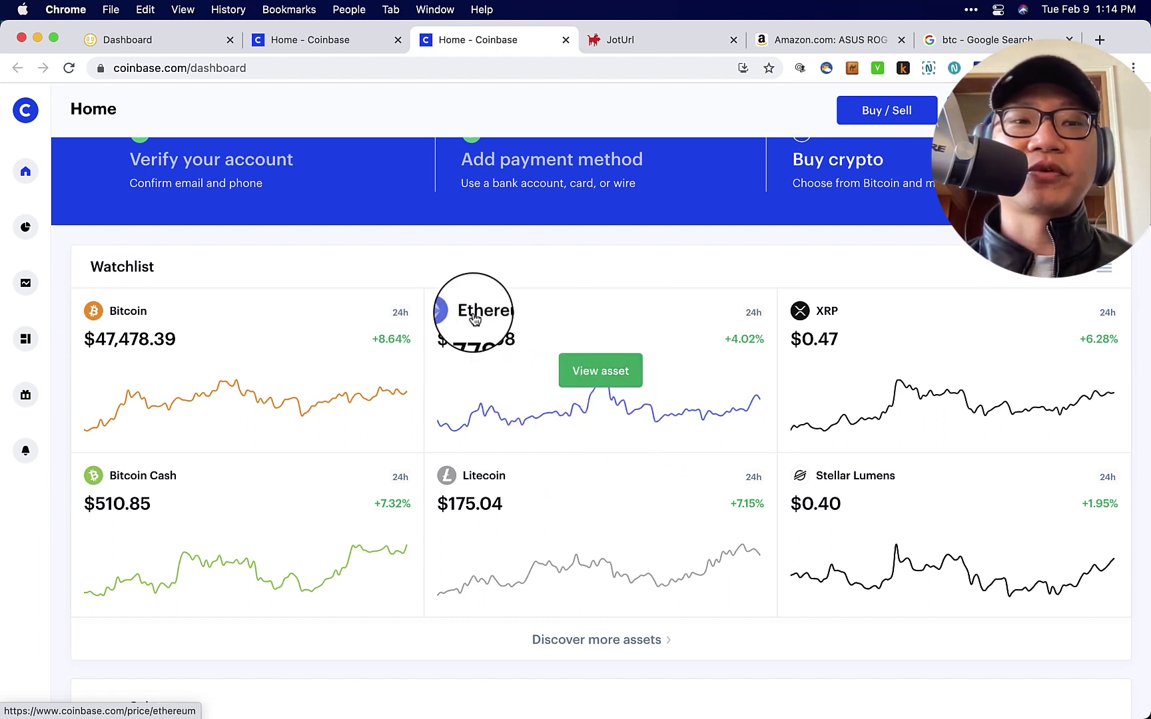
click(195, 45)
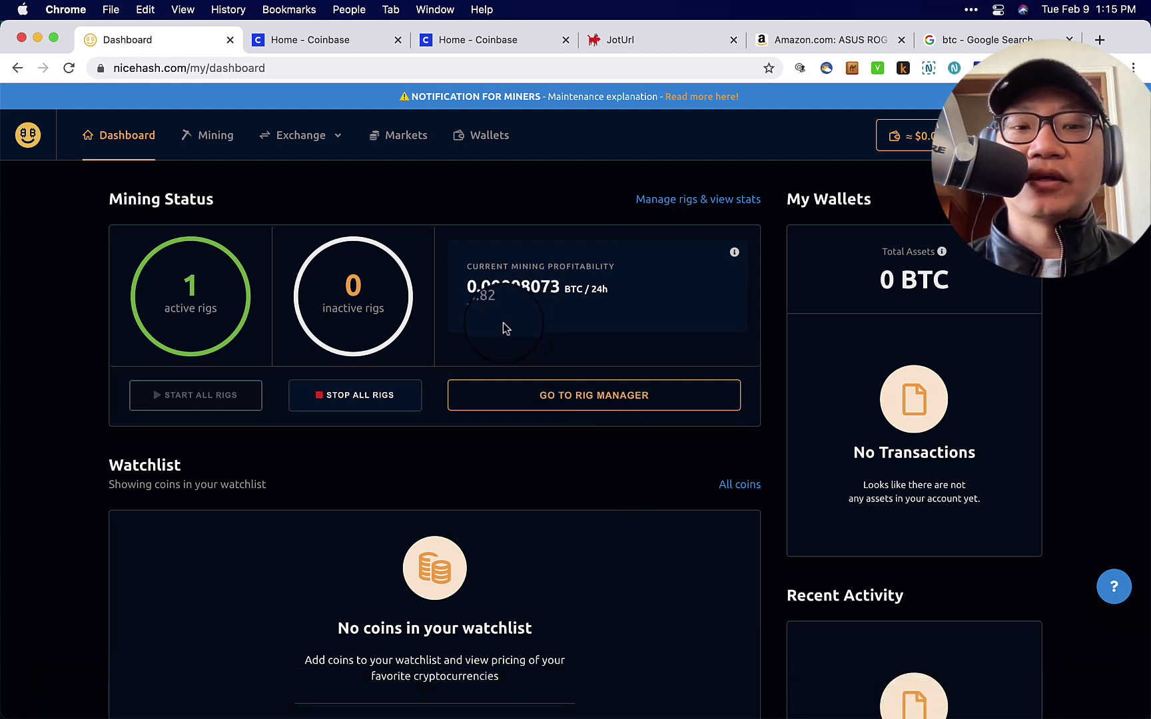
mouse_move(996, 709)
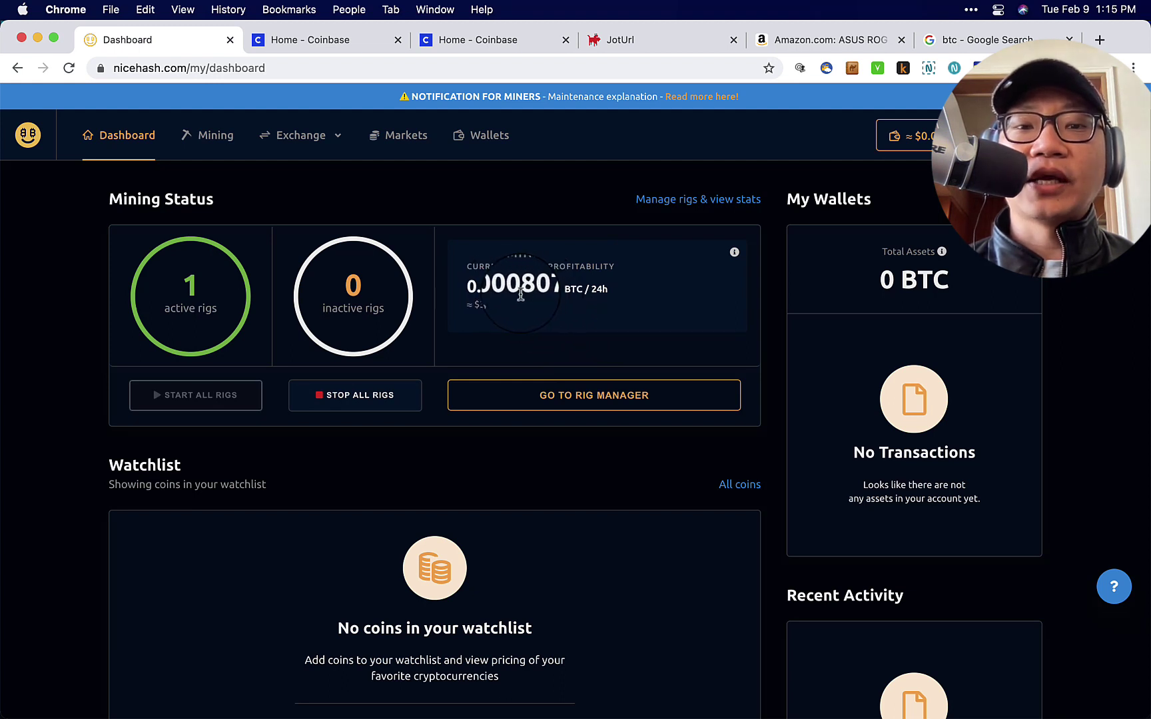
drag(481, 286, 561, 292)
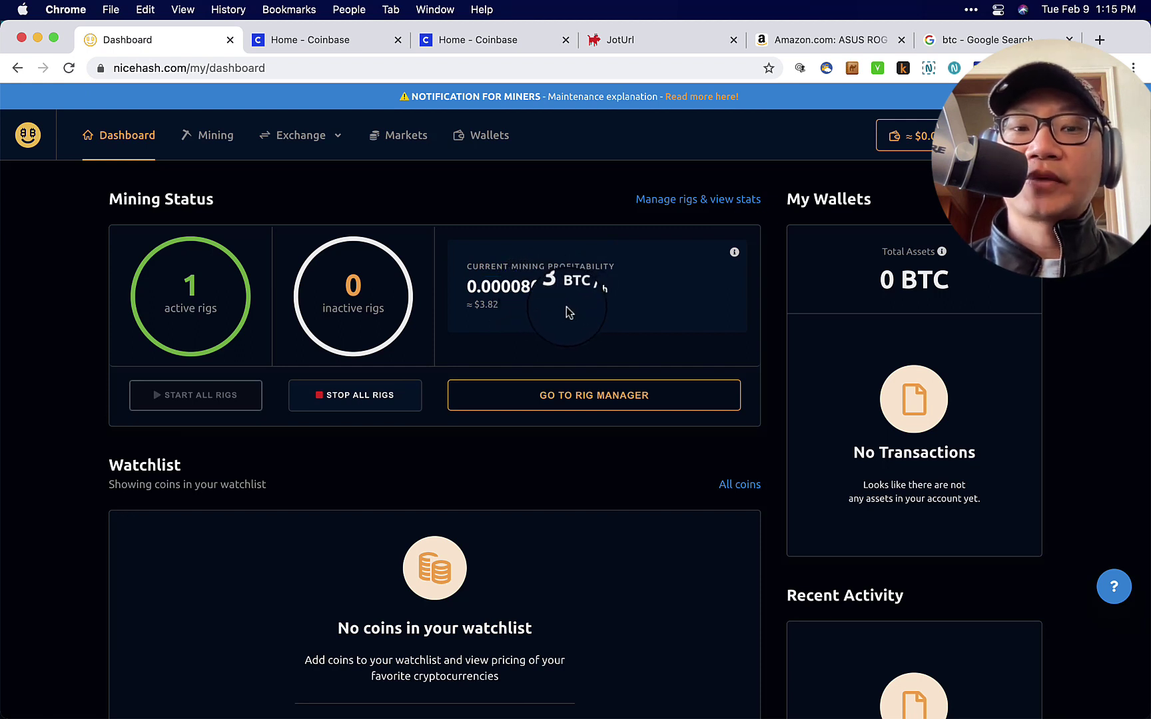
drag(508, 305, 478, 306)
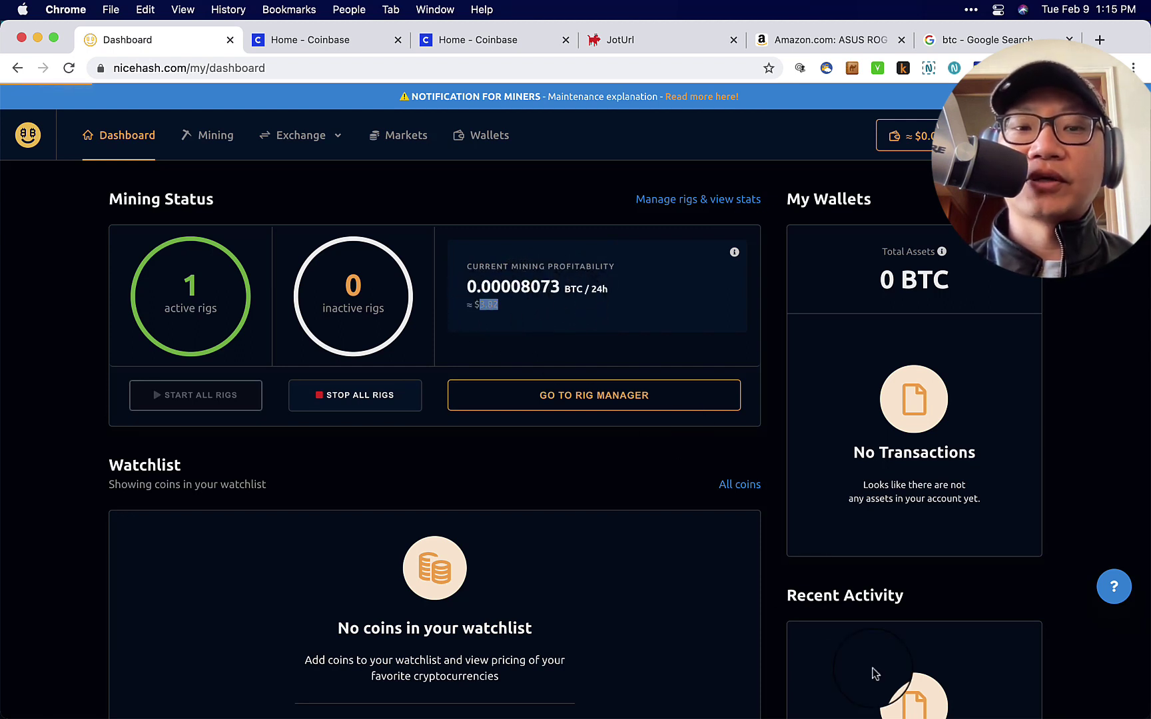
mouse_move(1011, 708)
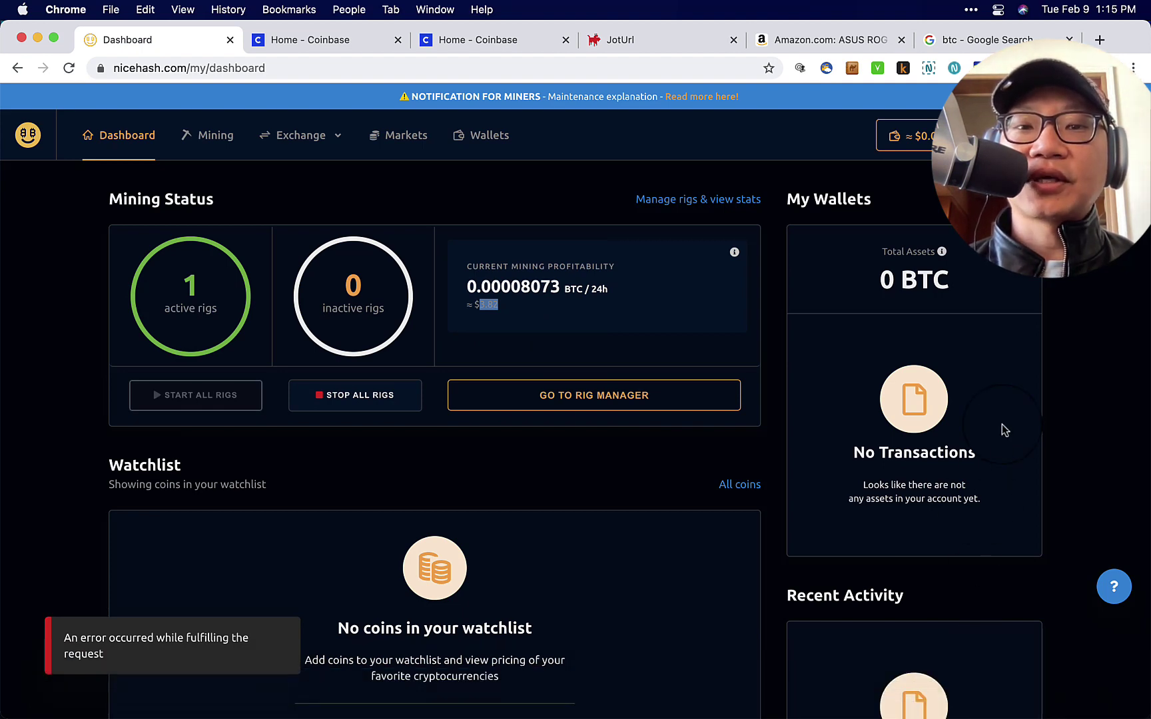
mouse_move(1051, 711)
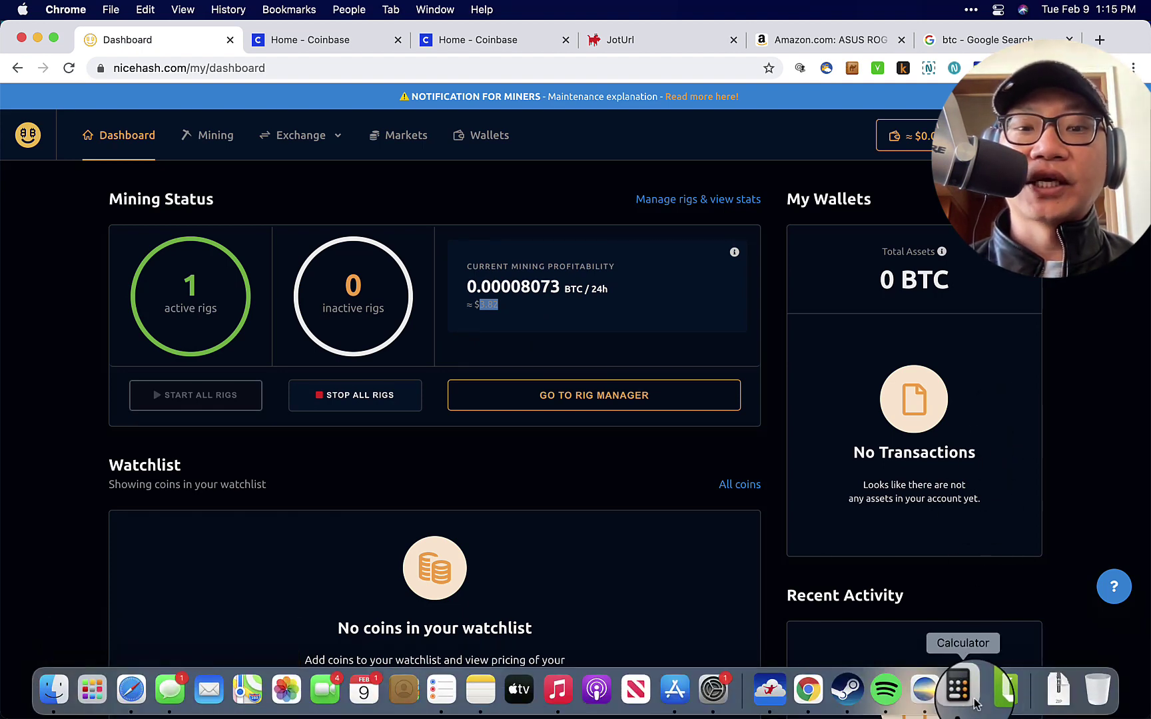
- Bring Jump Desktop forward and reconnect the remote session to the mining laptop
click(1005, 695)
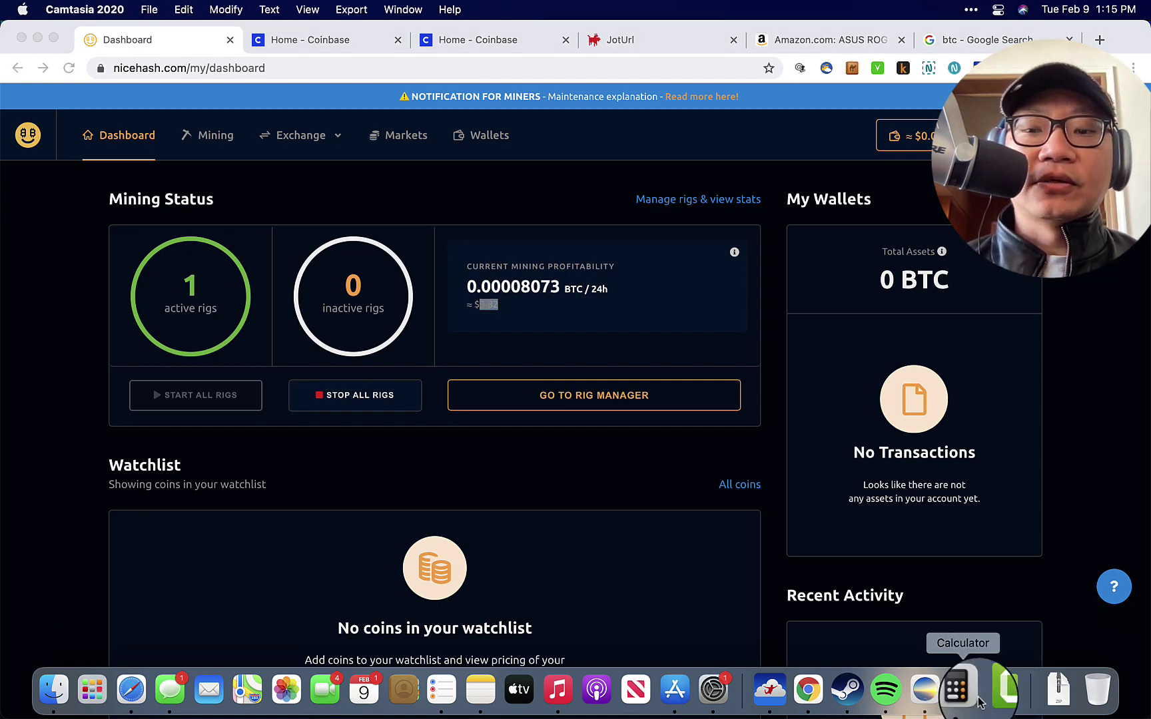
click(770, 689)
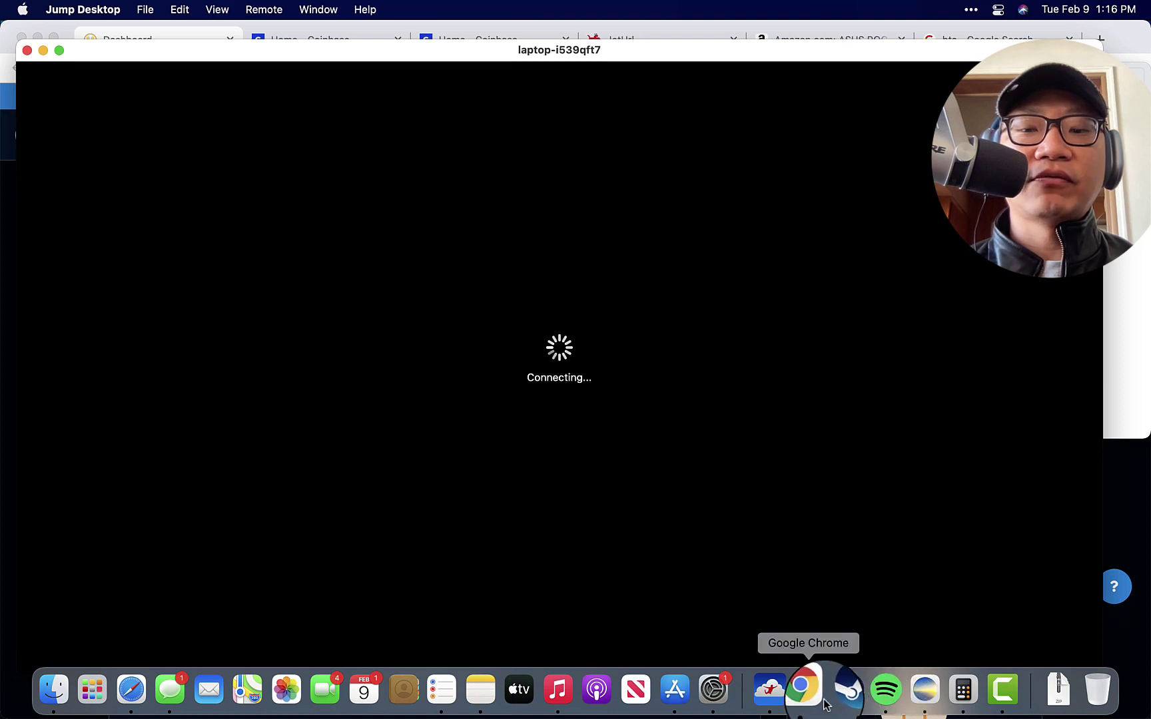
- Return to the NiceHash dashboard and highlight the 0.00008278 BTC (about $3.91) daily profitability
click(821, 703)
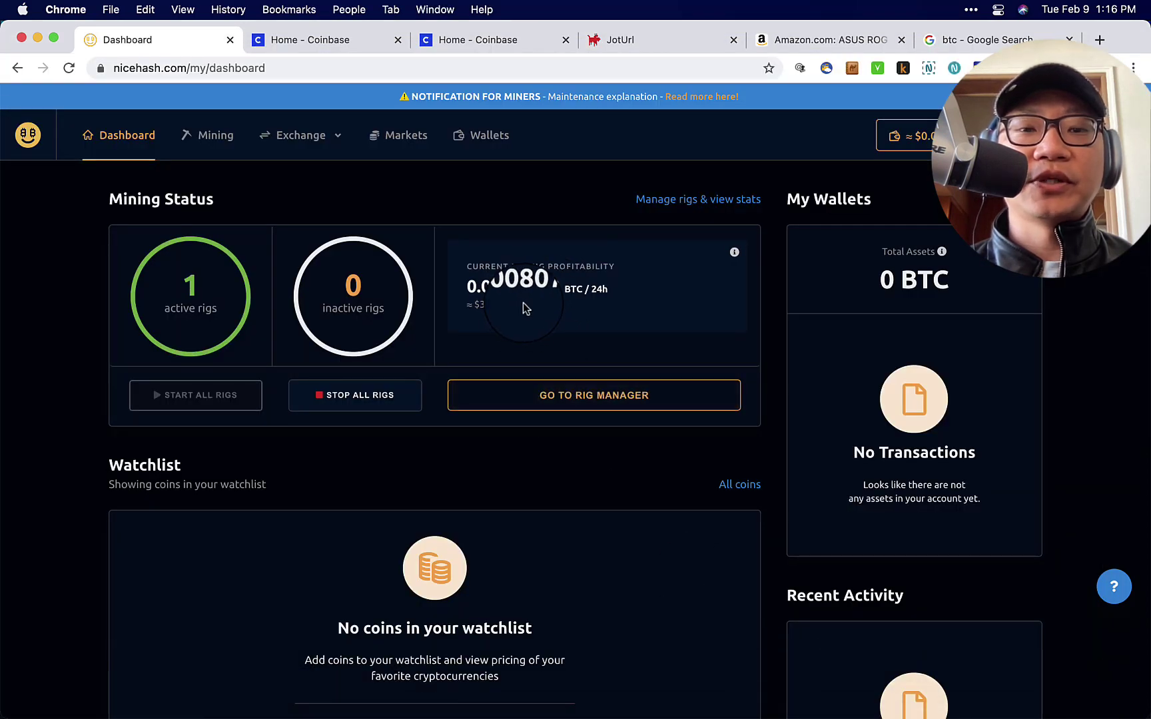
drag(512, 286, 558, 287)
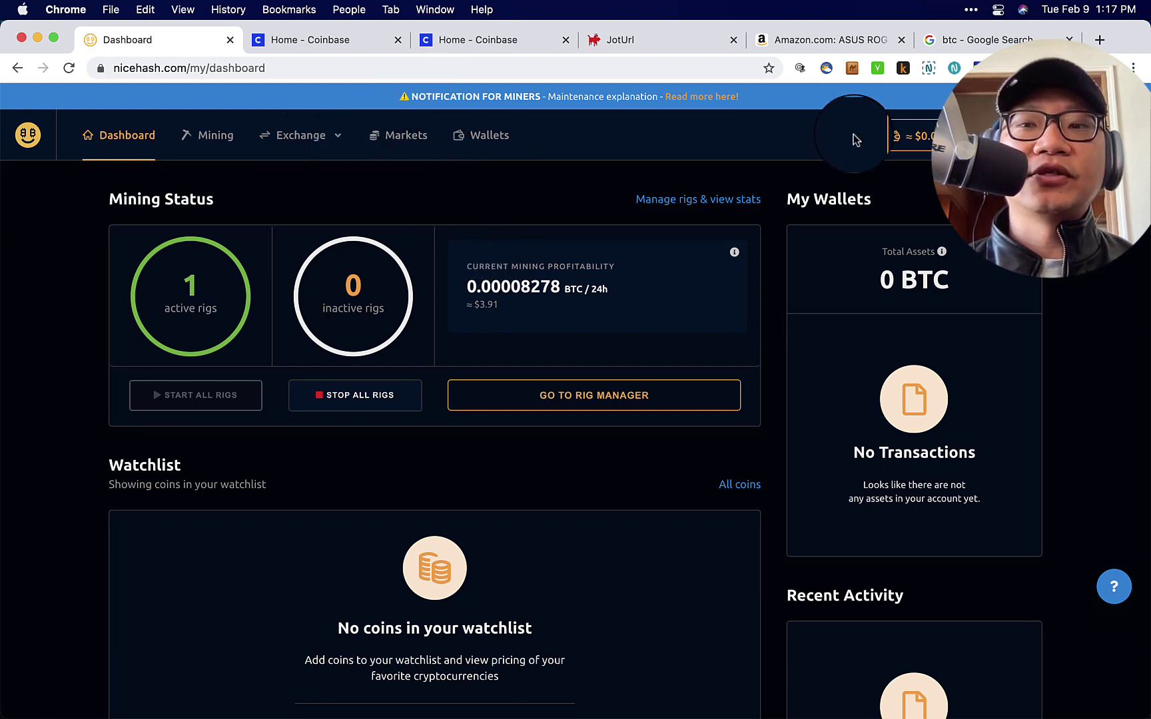
- Log out of the NiceHash account from the account menu
click(979, 135)
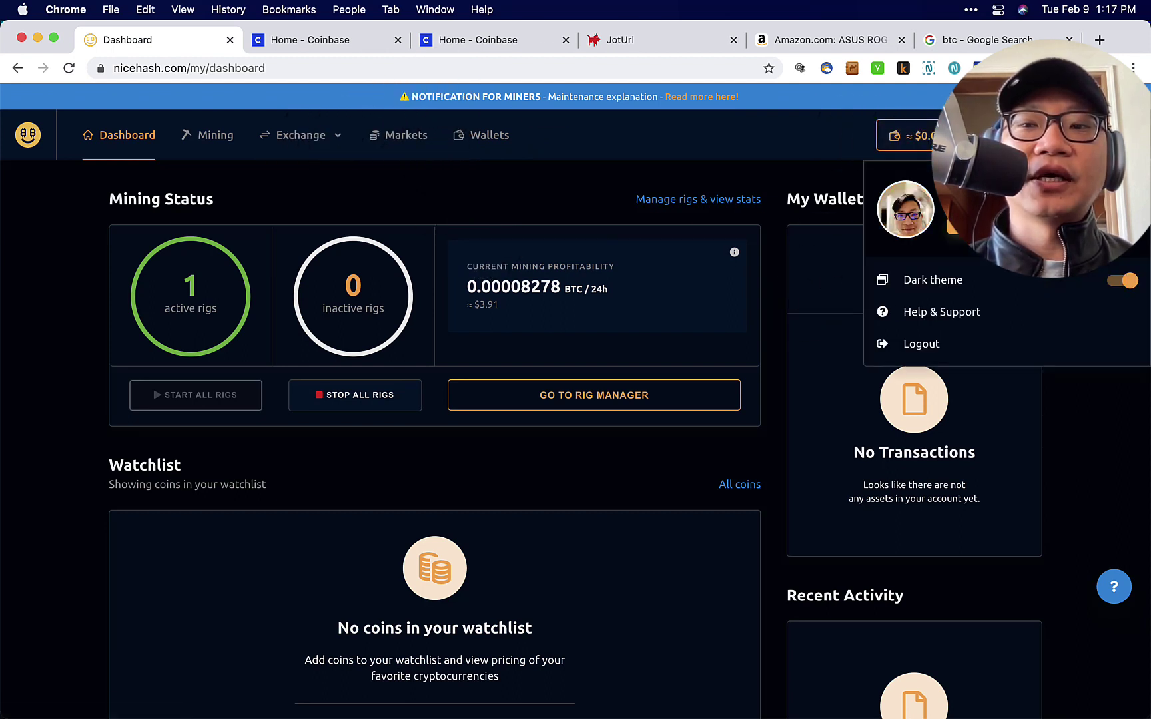
click(936, 343)
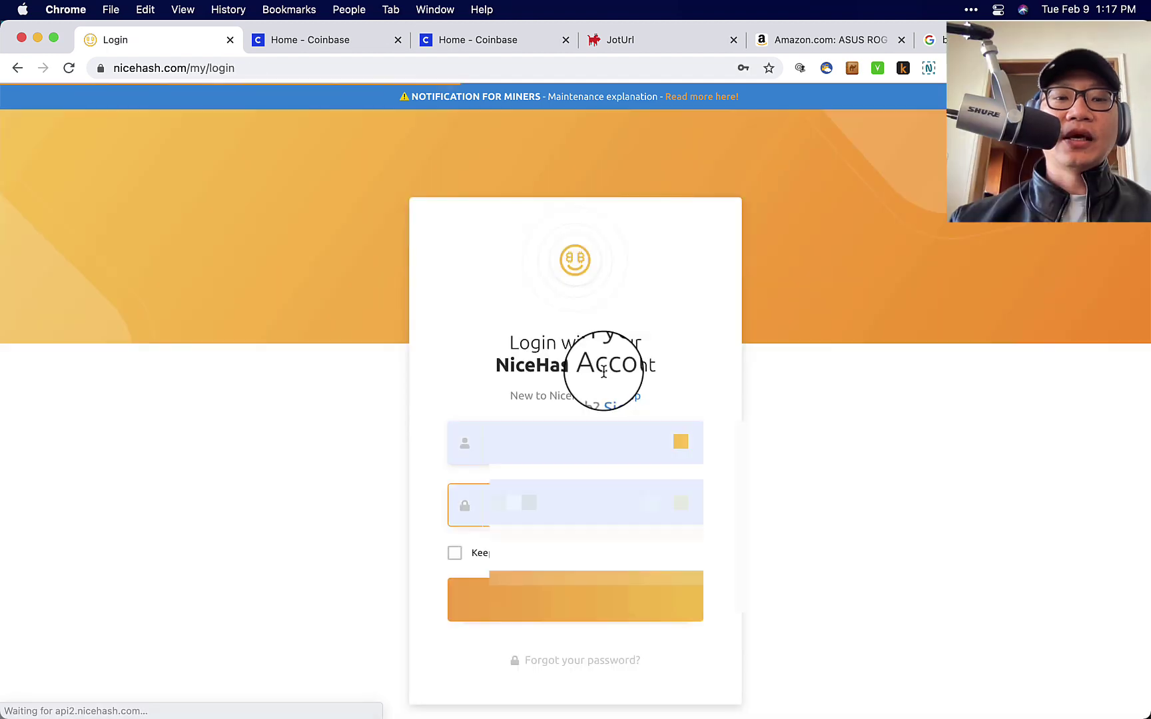
click(647, 436)
click(912, 406)
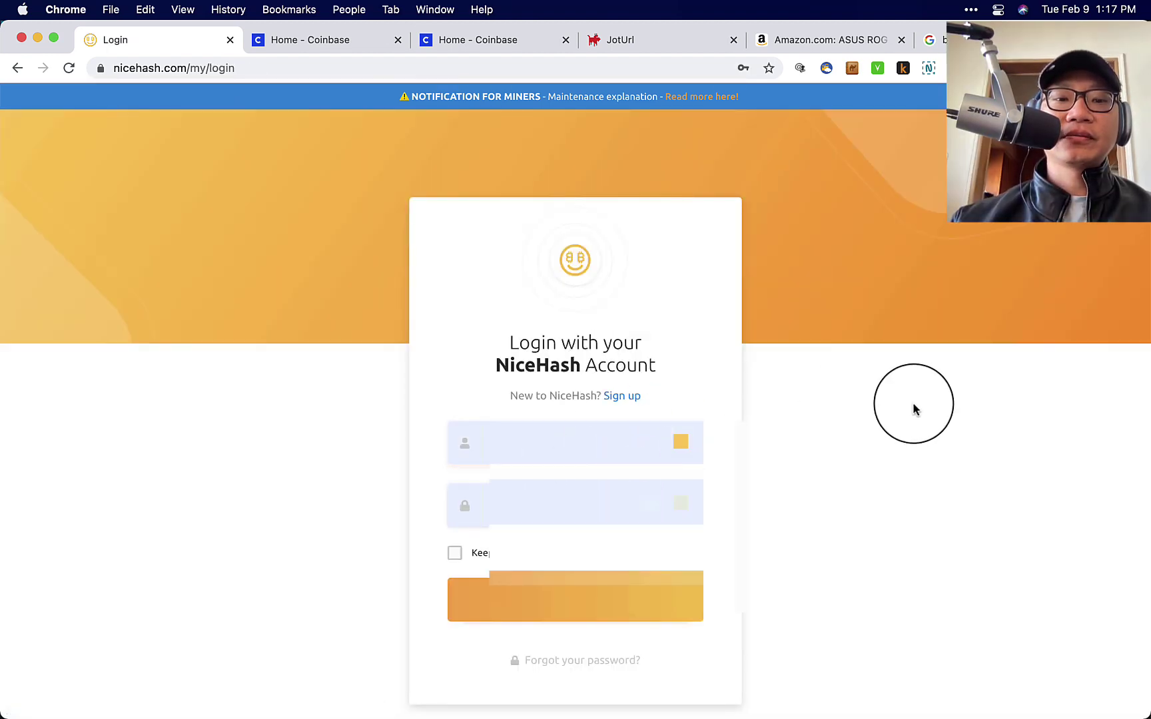
- Load nicehash.com from the address bar
click(341, 67)
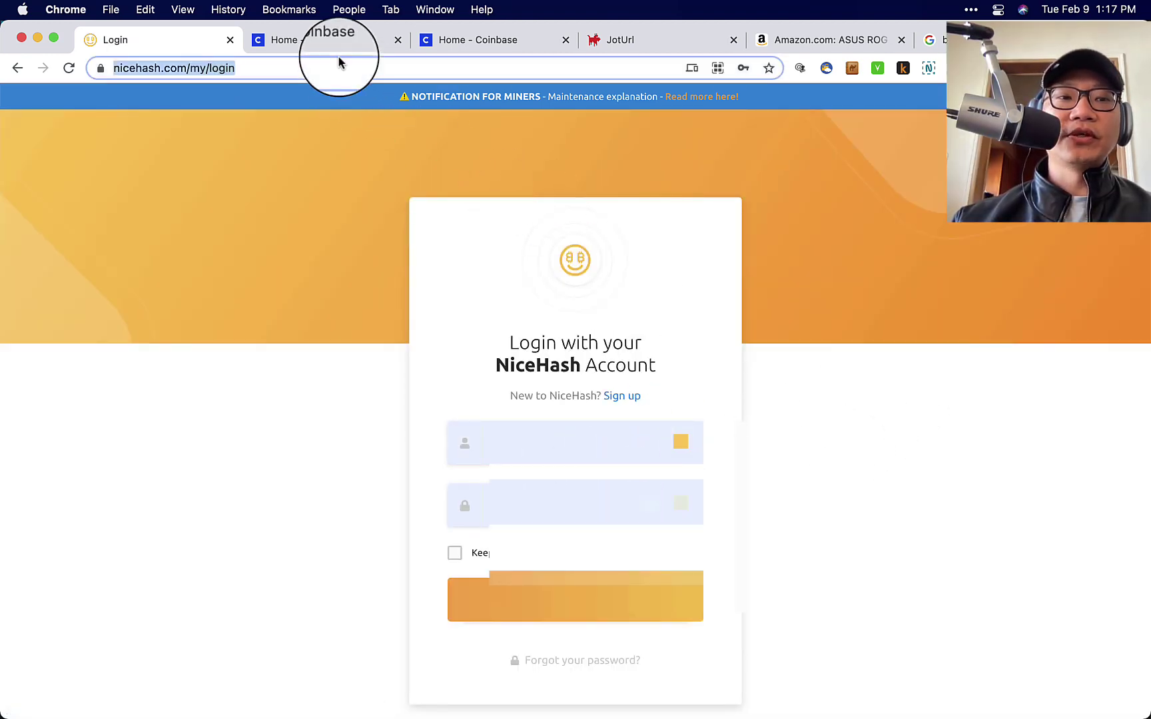
text(nicehash.)
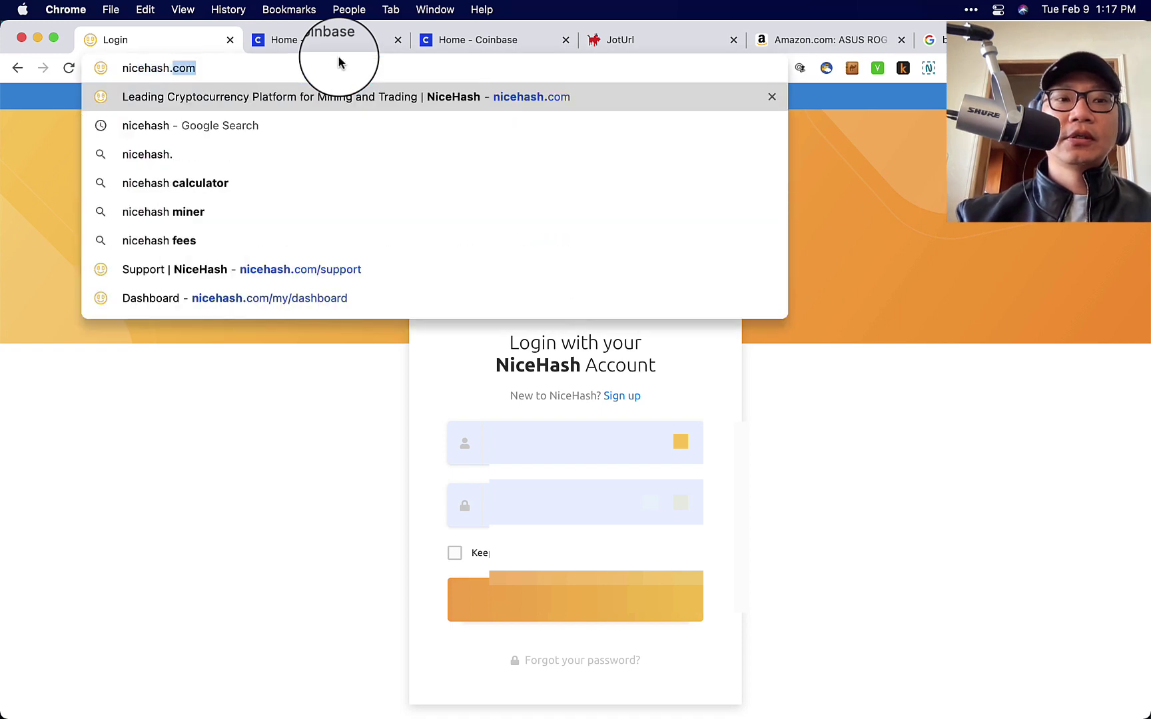
key(Return)
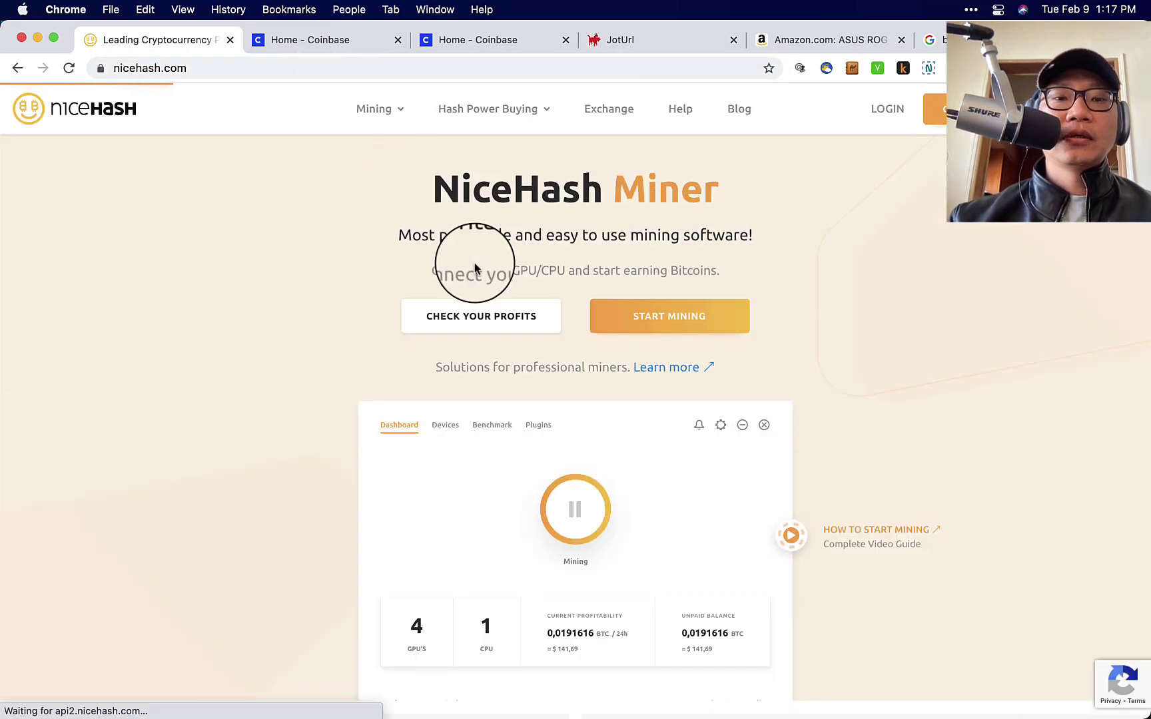
- Scroll the homepage to the NiceHash Miner preview showing 0.0191616 BTC per 24h, and back
scroll(546, 439, down, 4)
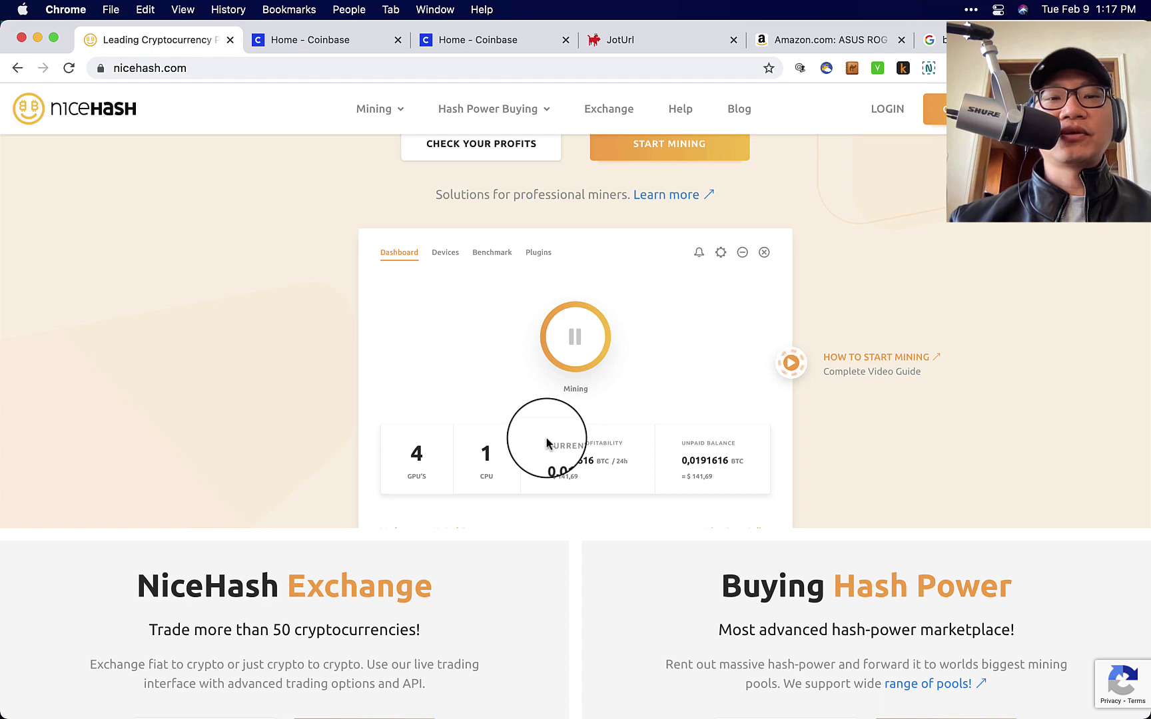
scroll(546, 443, down, 1)
scroll(546, 443, up, 2)
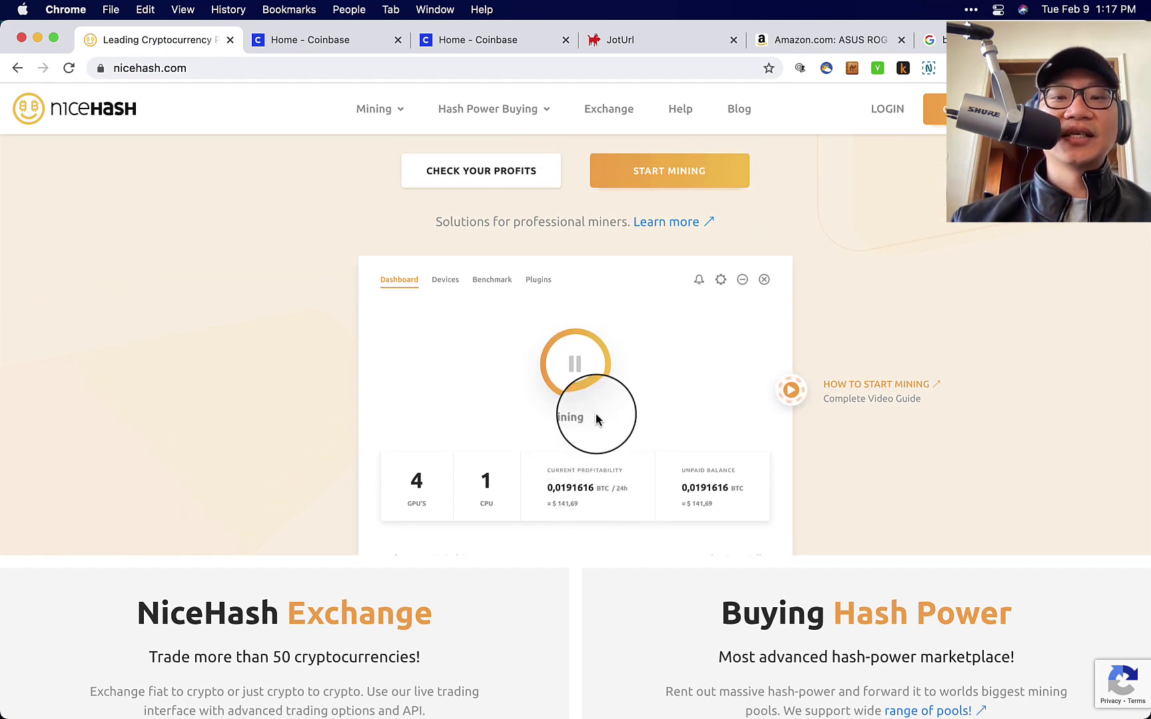
scroll(596, 418, down, 5)
scroll(596, 418, down, 2)
scroll(596, 418, up, 3)
scroll(596, 418, up, 6)
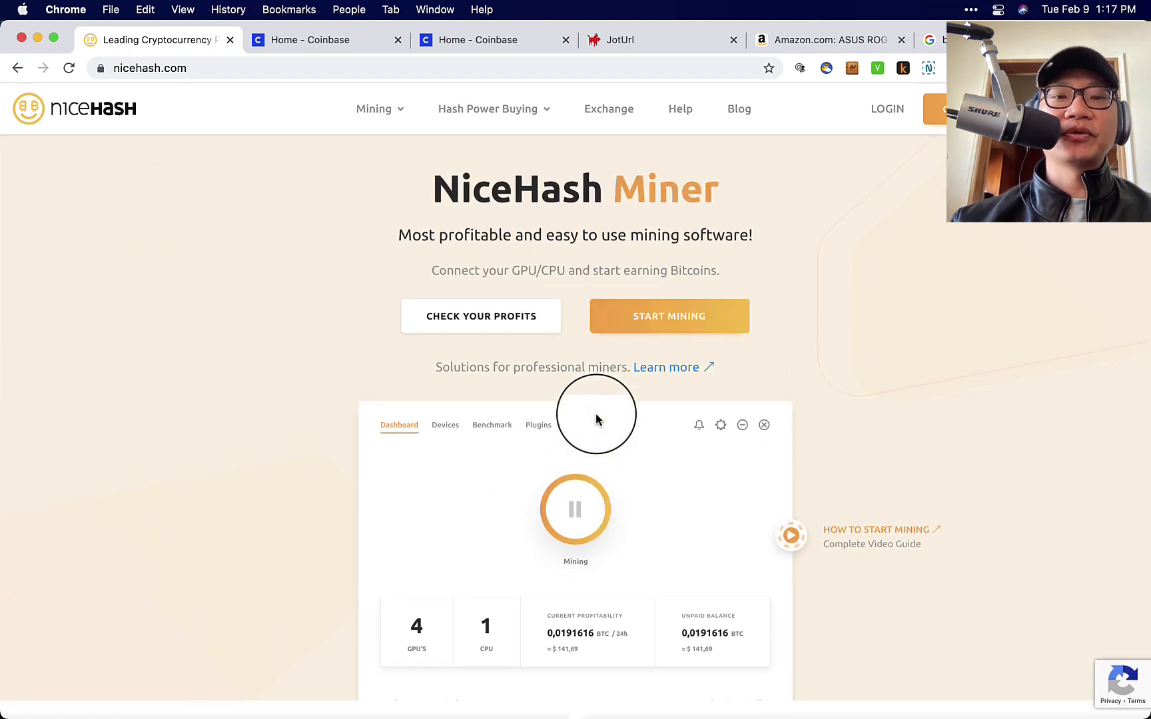
scroll(596, 418, down, 3)
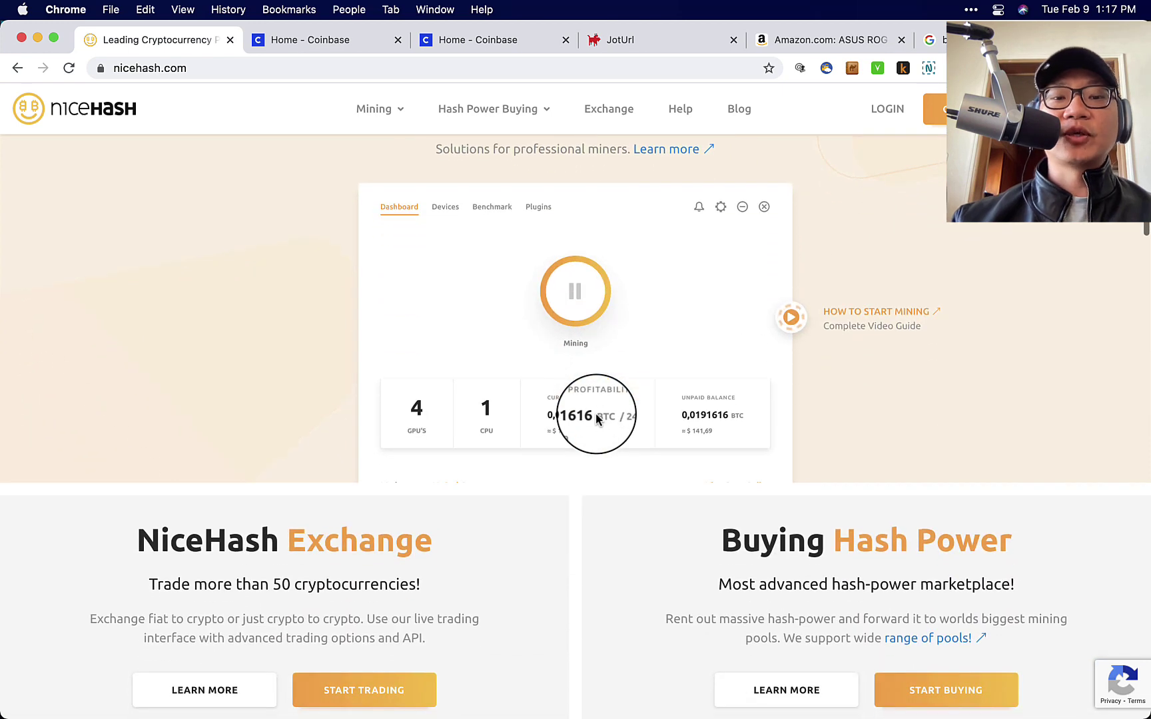
scroll(596, 418, down, 4)
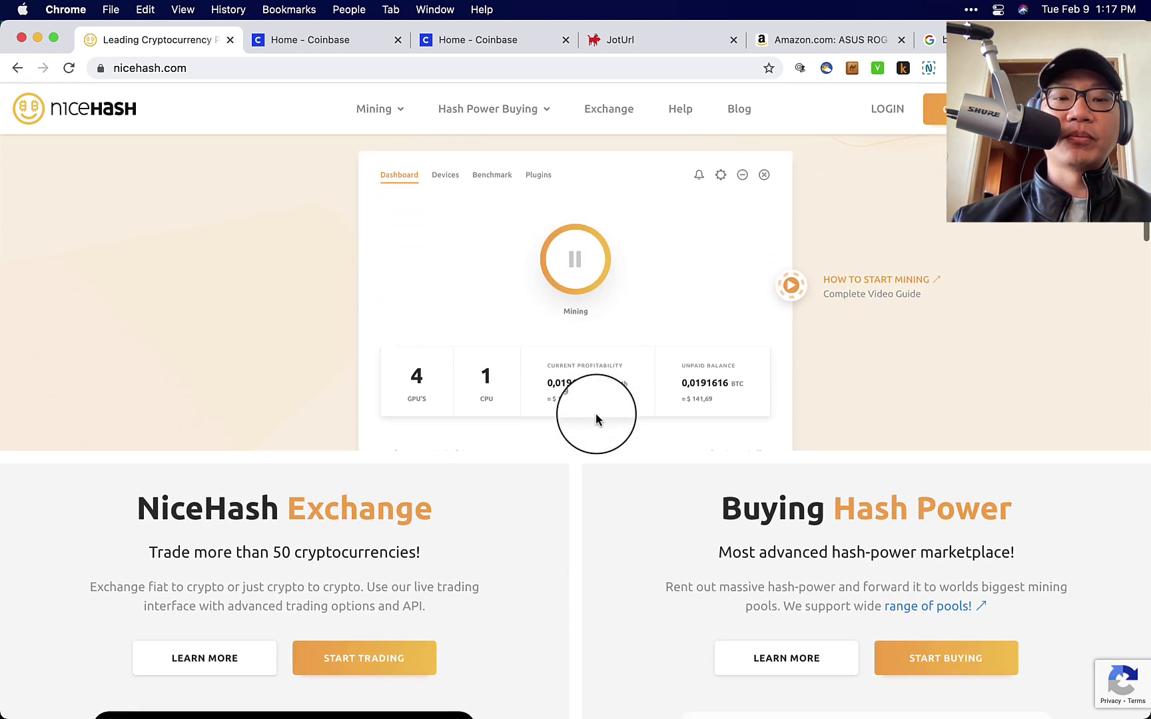
scroll(596, 418, down, 3)
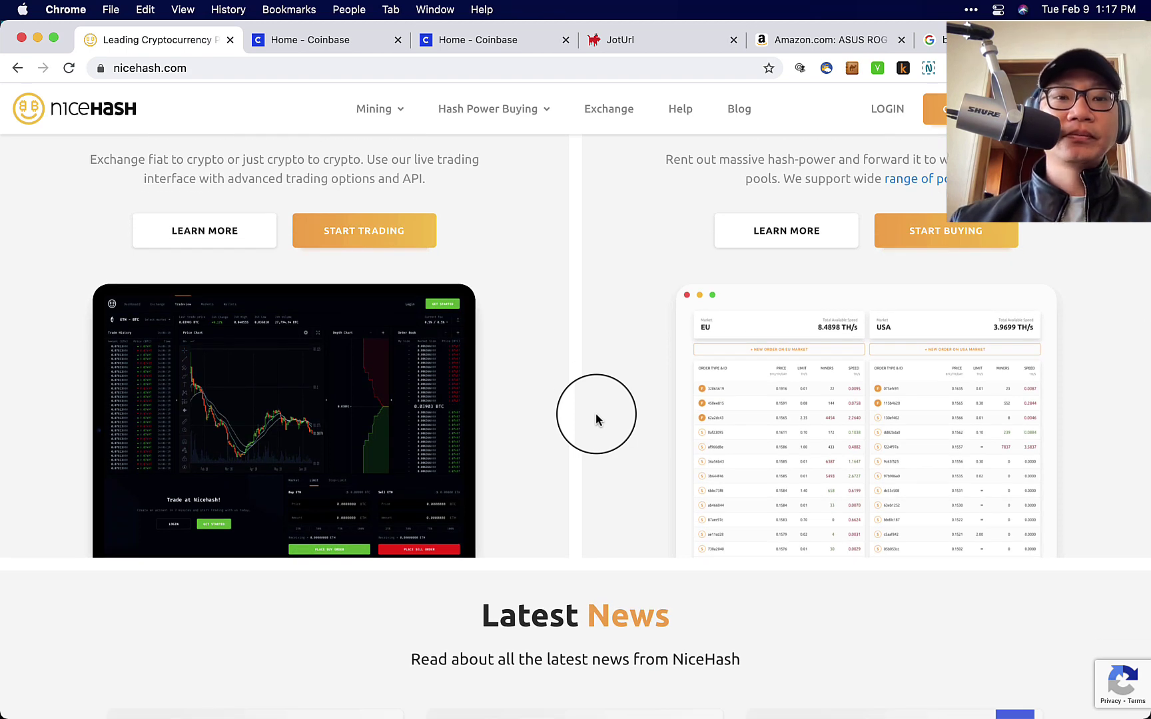
scroll(596, 418, up, 10)
mouse_move(885, 708)
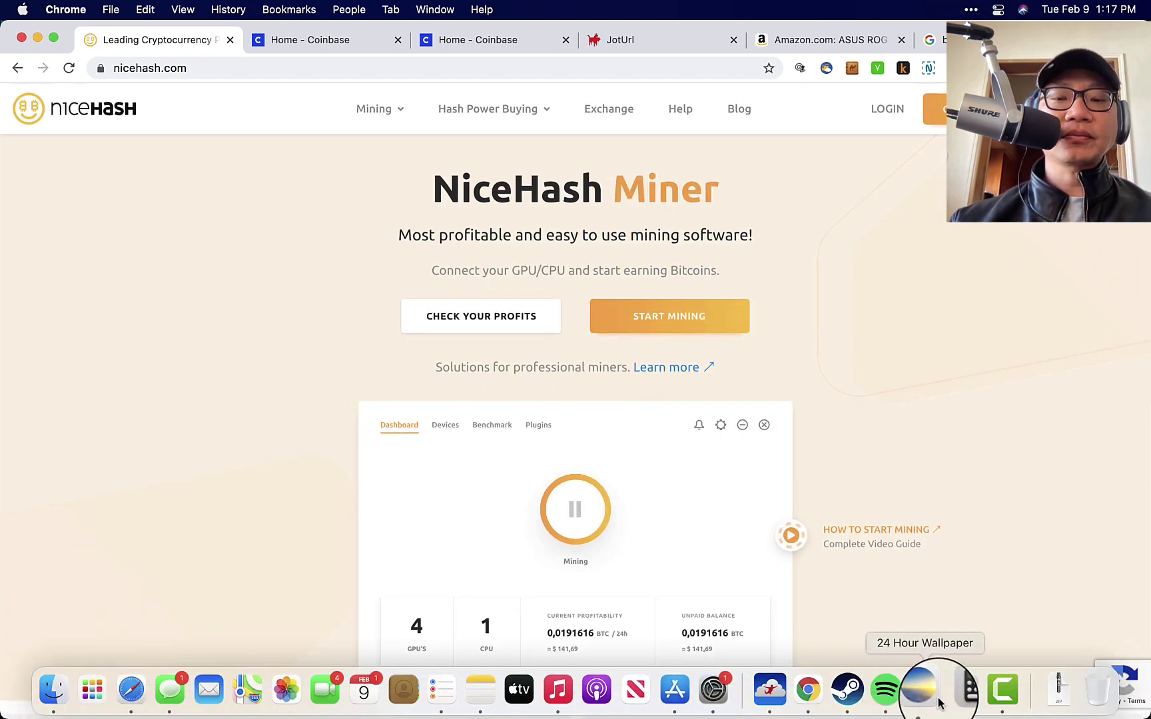
- Show the remote laptop's NiceHash Miner mining on 2 GPUs and 1 CPU at 0.07026 mBTC/day
click(767, 691)
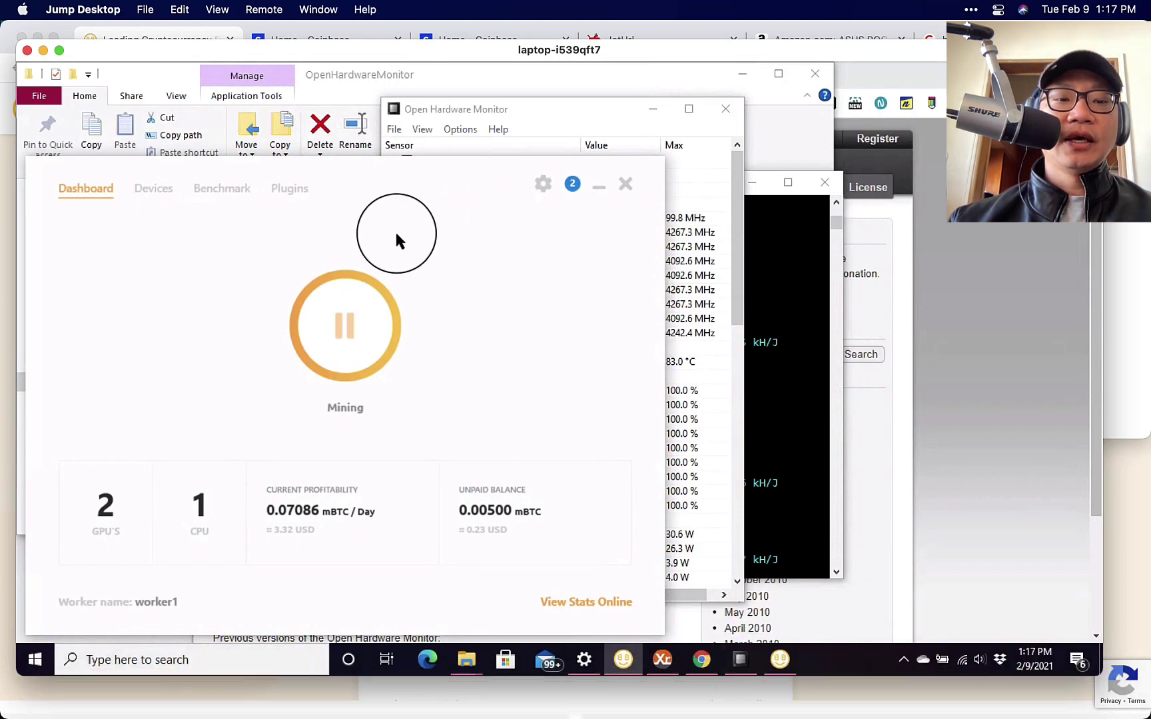
mouse_move(506, 469)
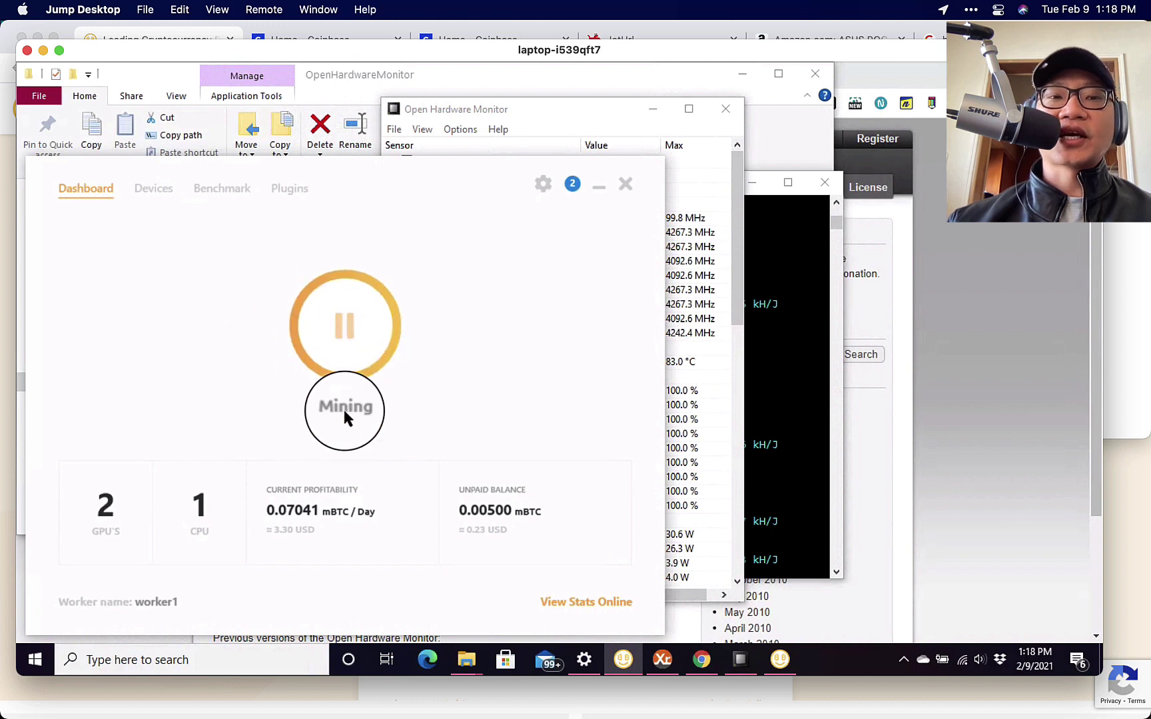
mouse_move(470, 672)
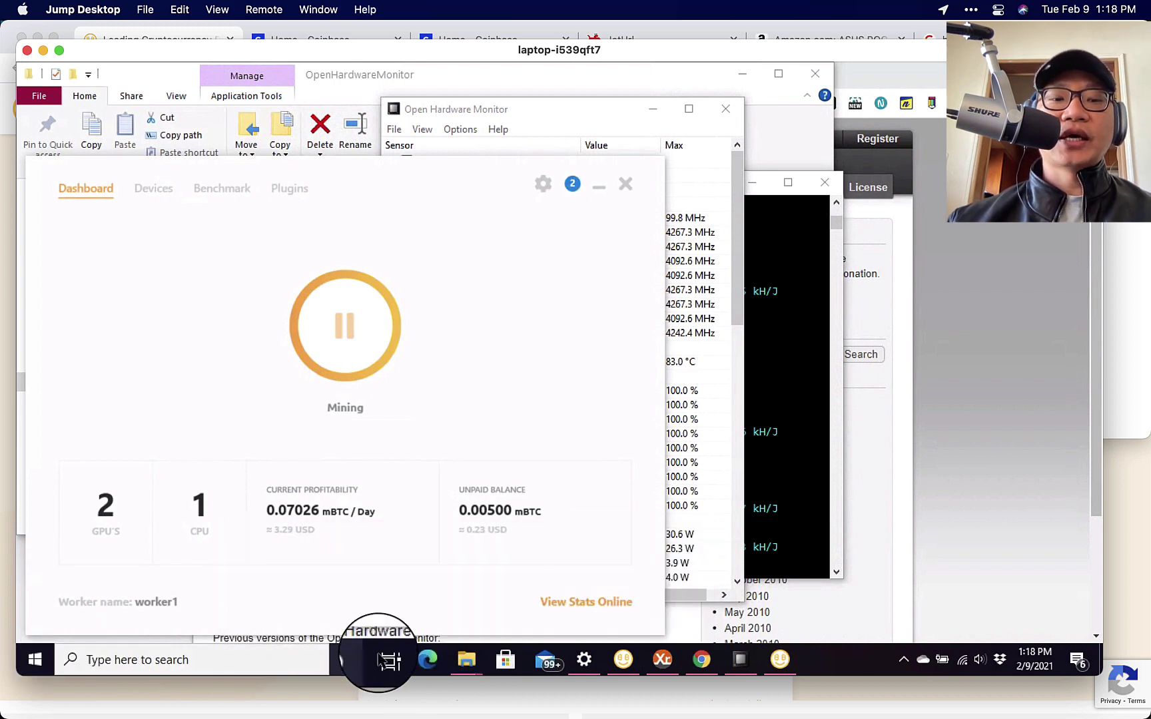
- Open NiceHash Miner's More options from the Start menu, stop mining and bring up Open Hardware Monitor
click(41, 666)
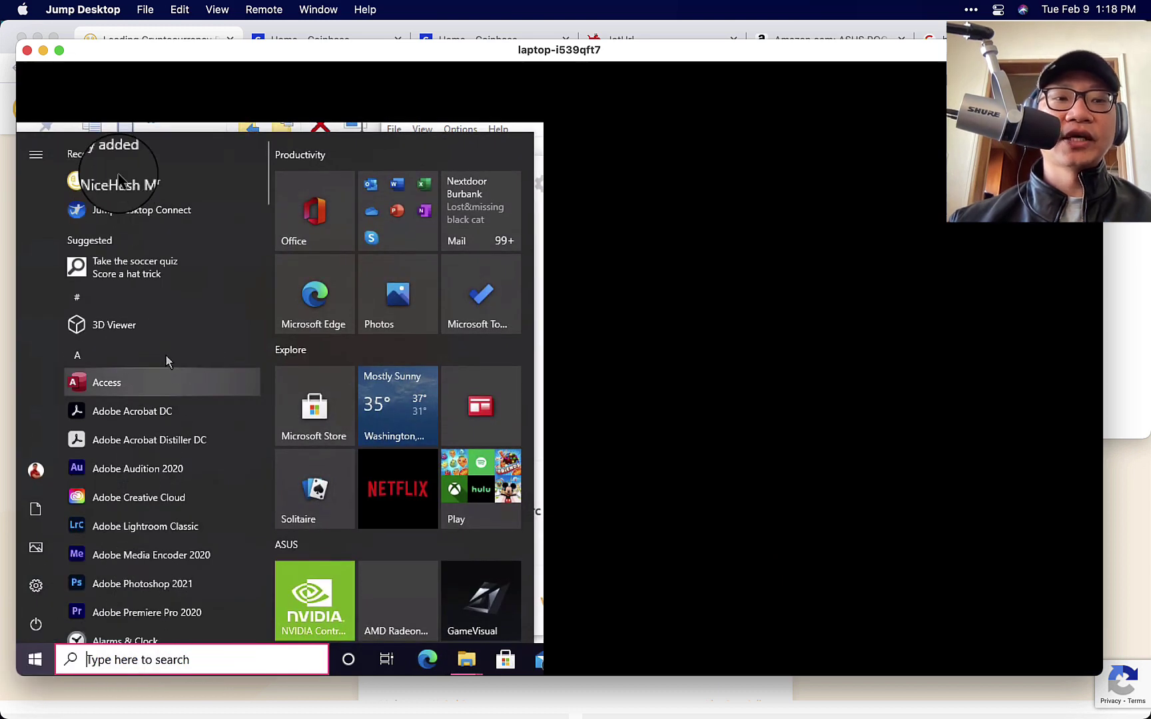
right_click(122, 185)
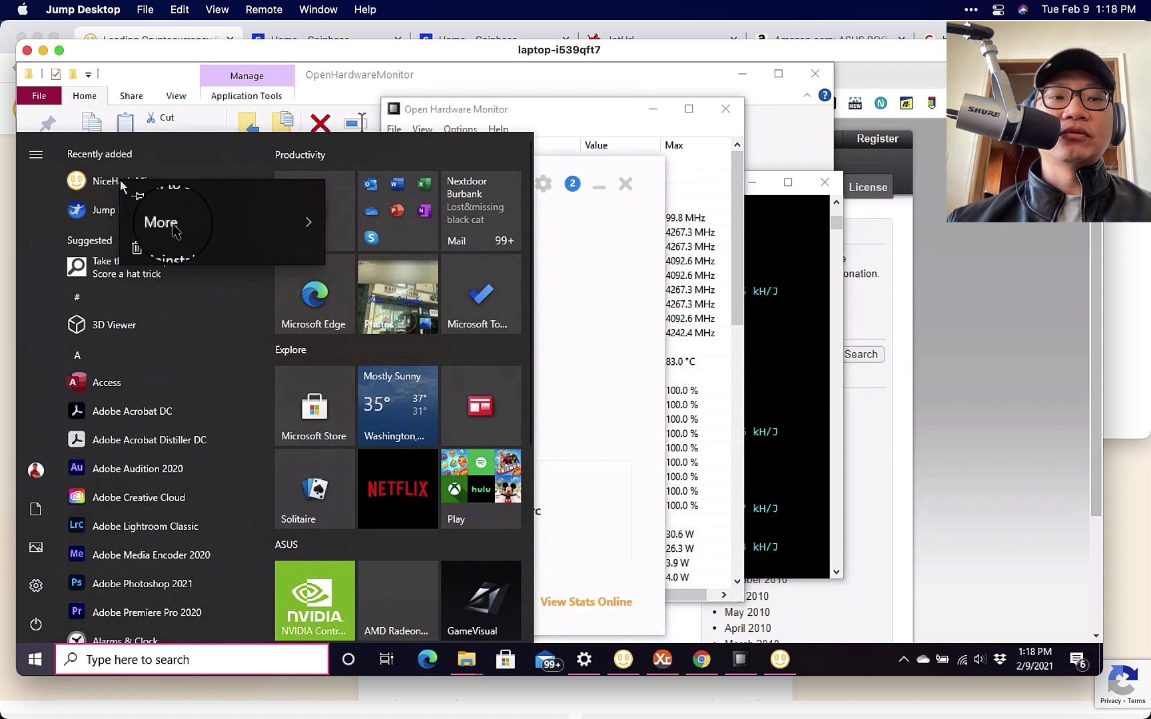
click(177, 227)
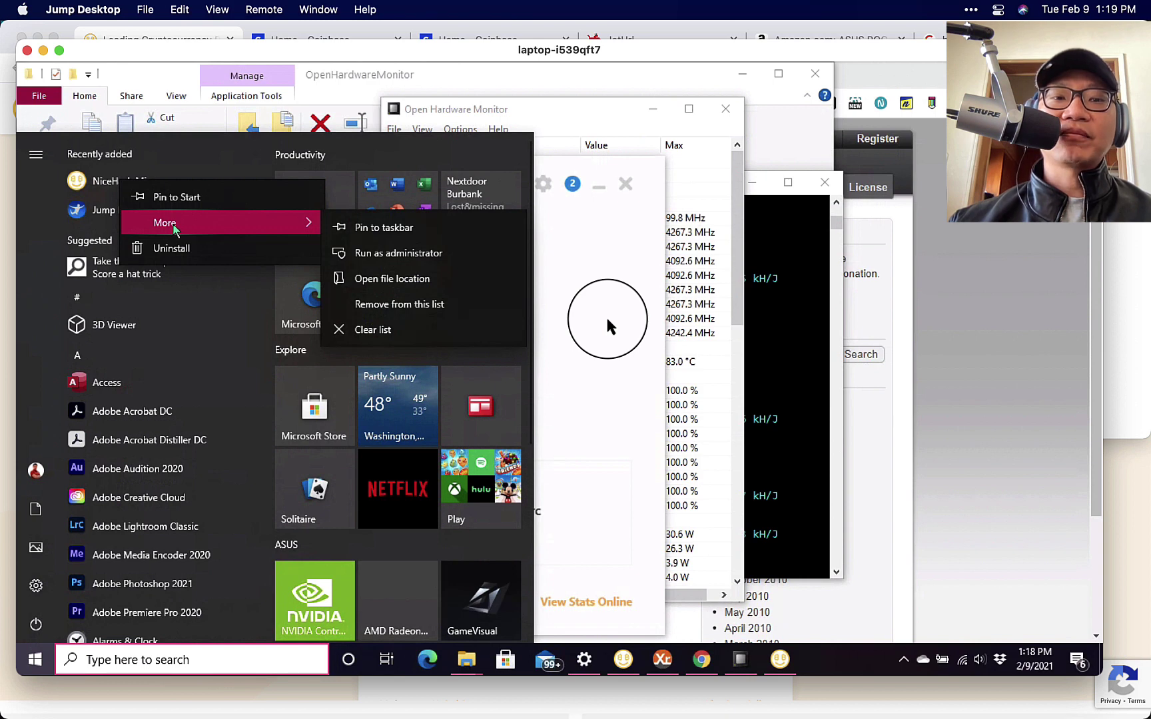
mouse_move(919, 715)
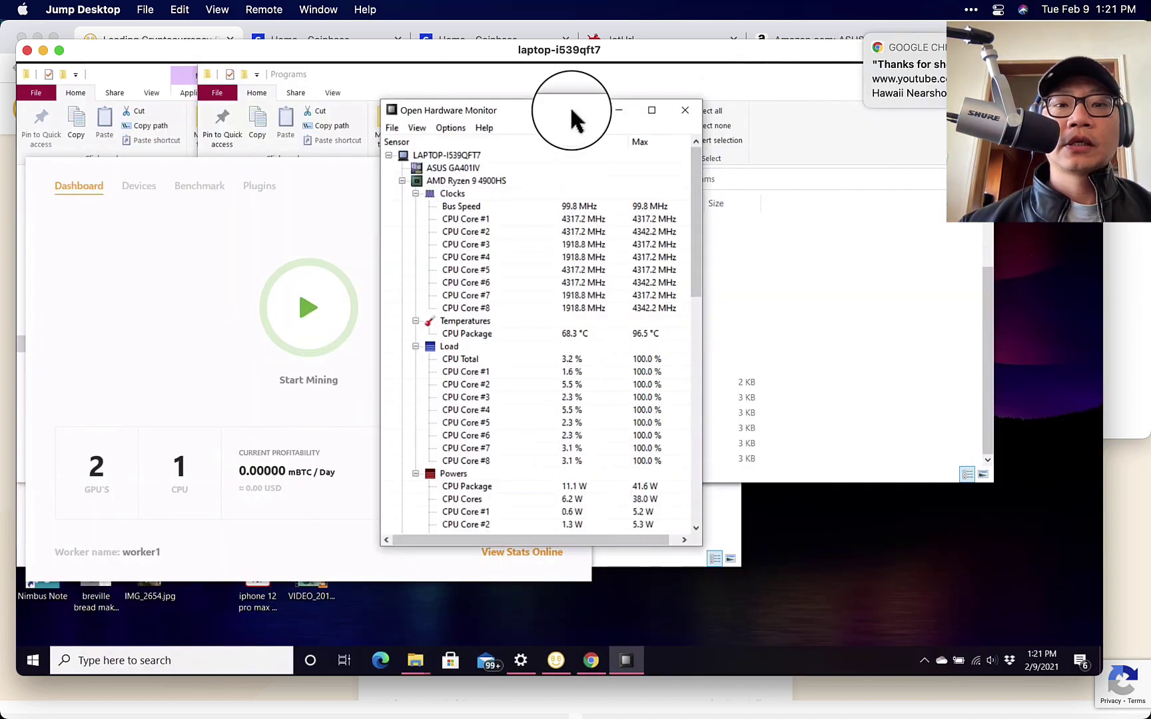
- Nudge Open Hardware Monitor right and down, then scroll its sensors to the GPU readings and back
drag(571, 110, 617, 122)
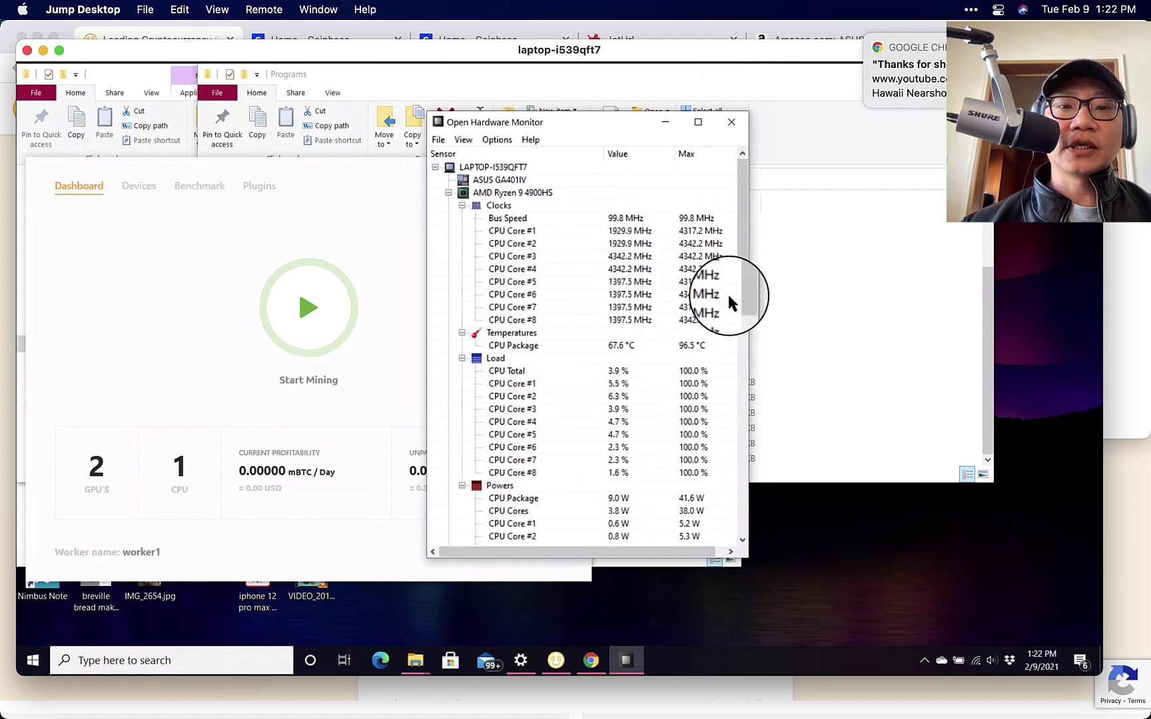
drag(738, 285, 739, 488)
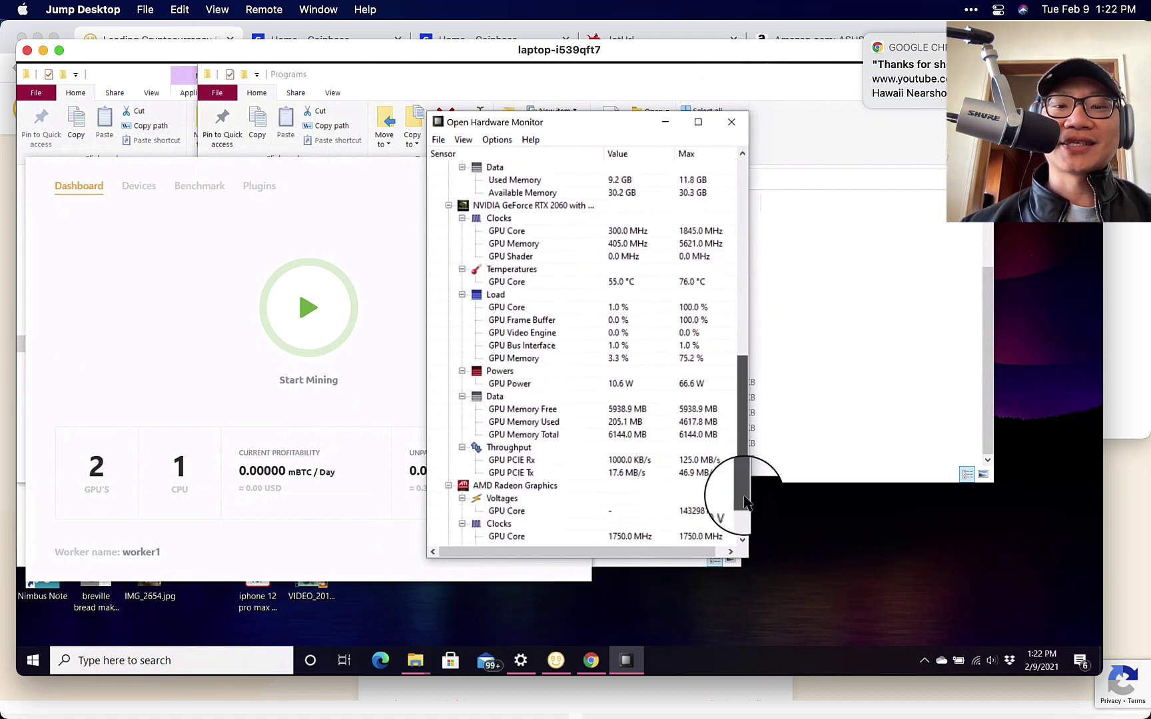
click(739, 323)
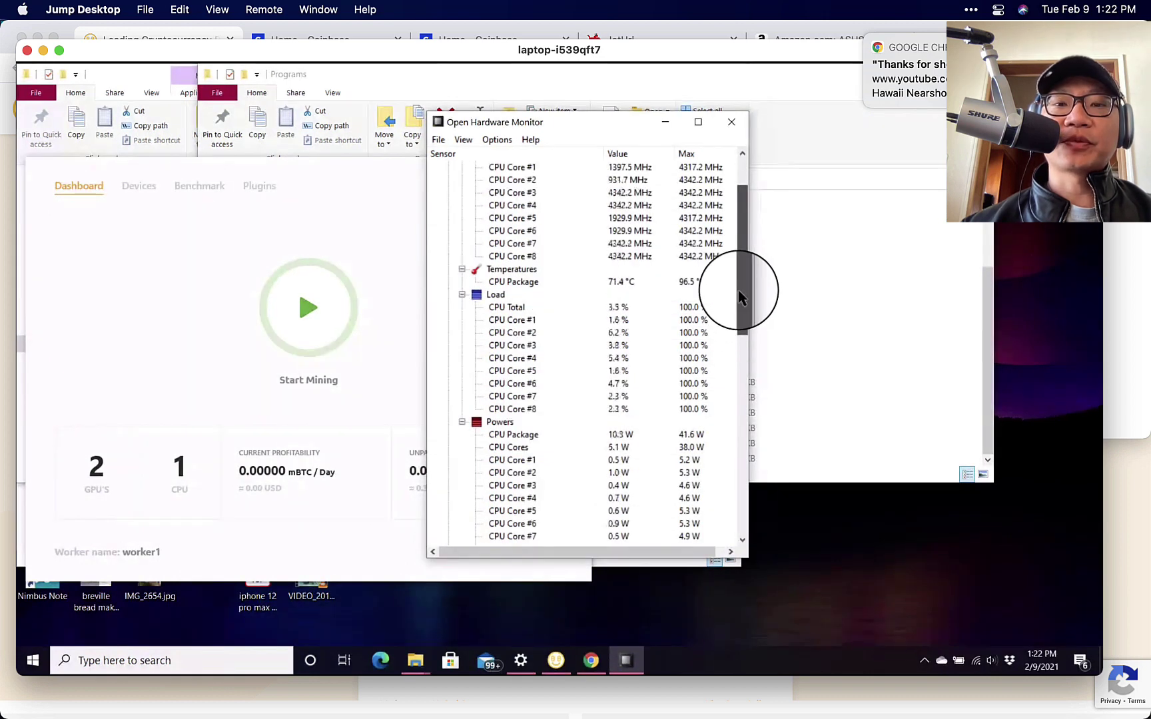
mouse_move(739, 296)
mouse_down()
mouse_move(743, 266)
mouse_move(744, 277)
mouse_up()
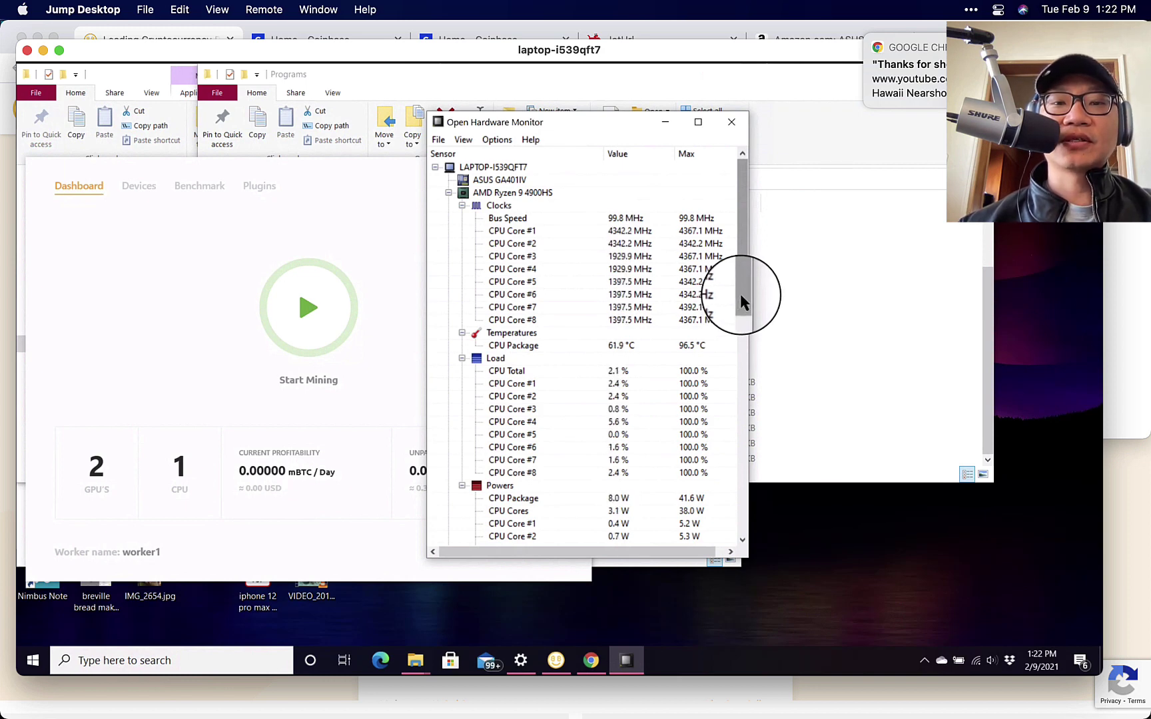
drag(738, 299, 744, 318)
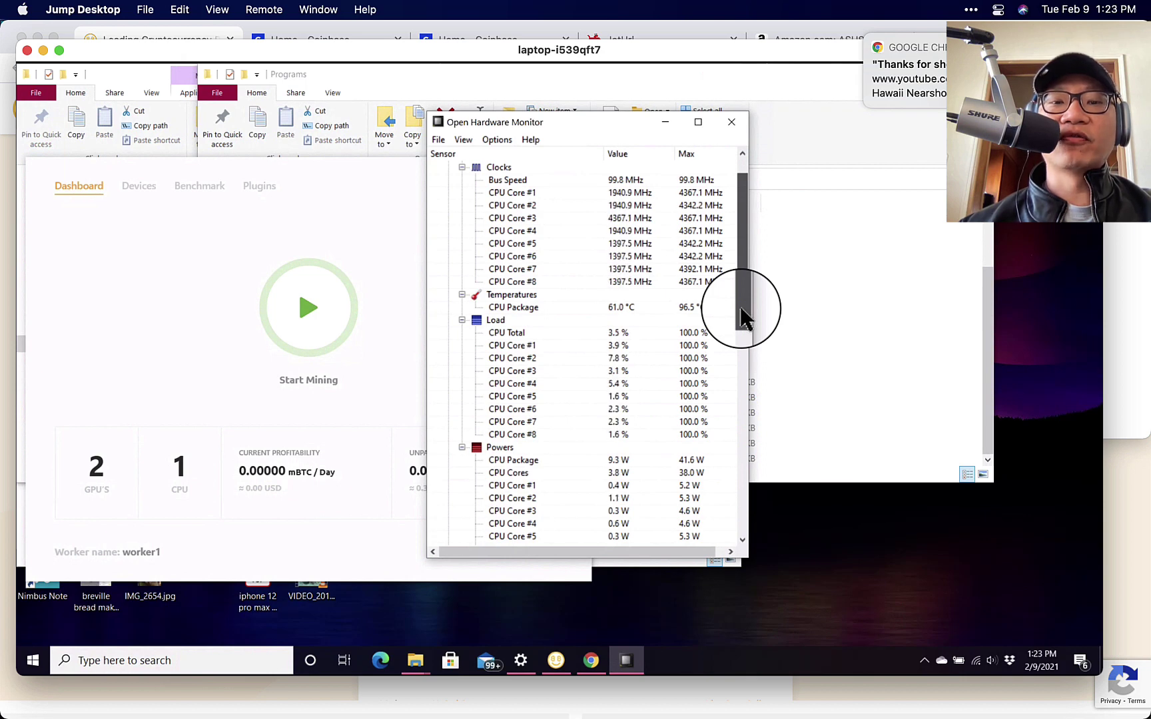
drag(744, 318, 746, 323)
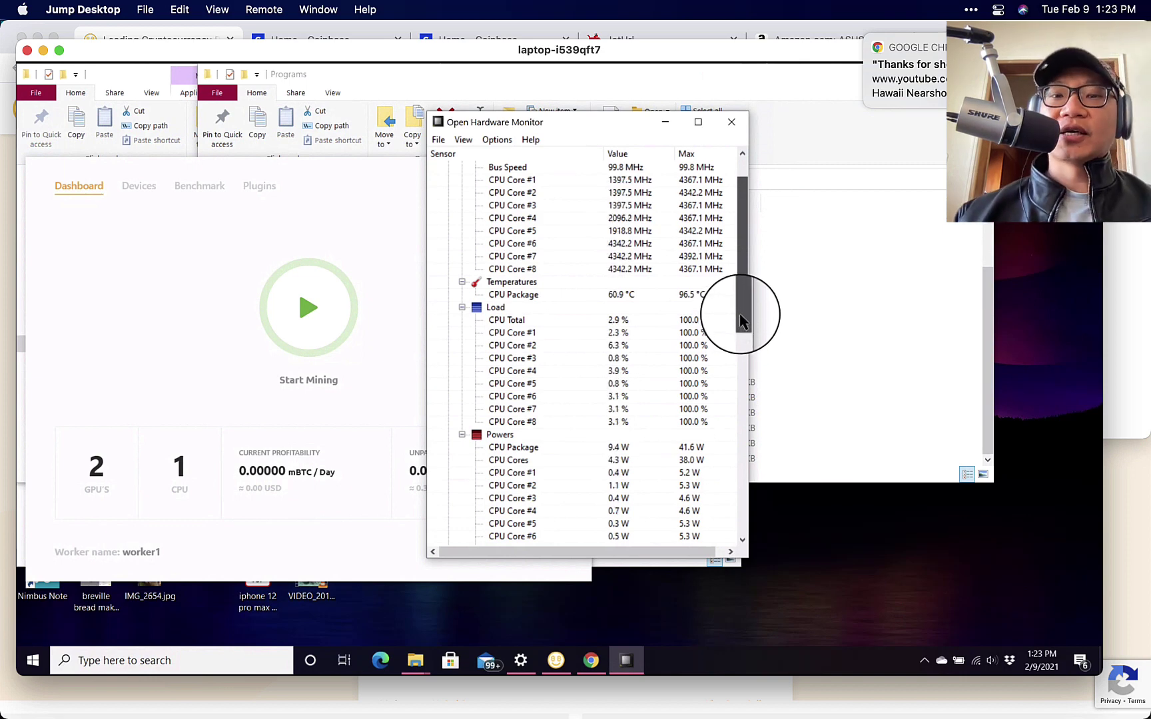
drag(742, 323, 745, 332)
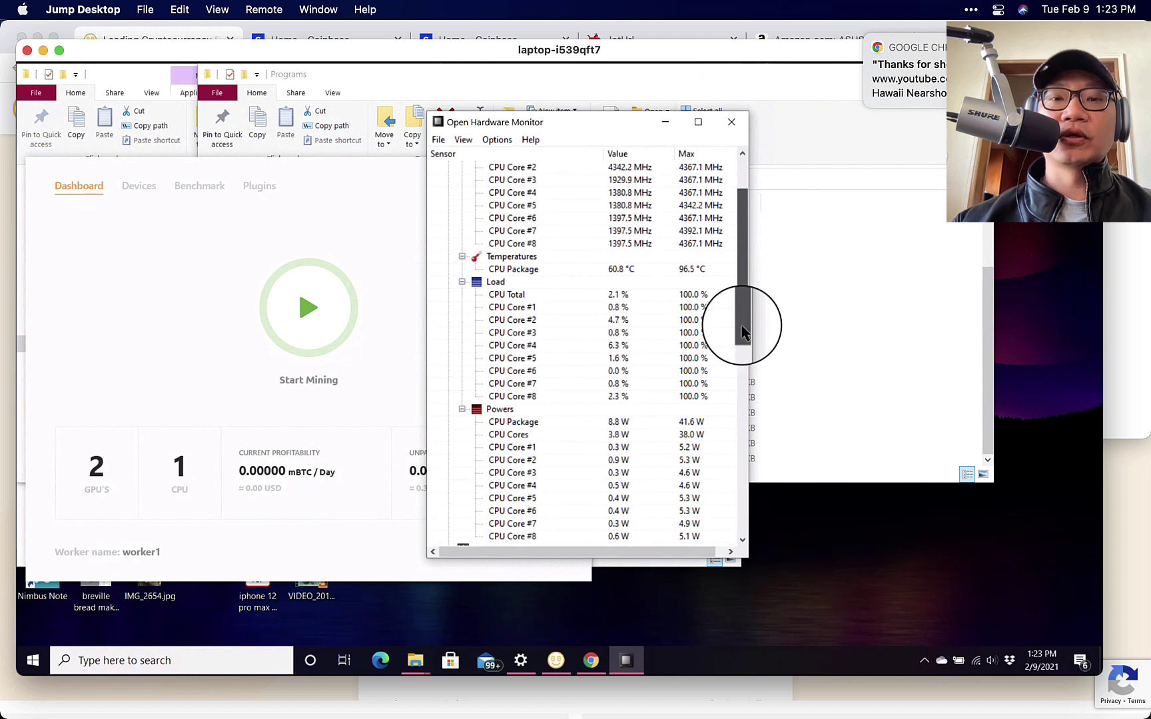
drag(743, 332, 743, 445)
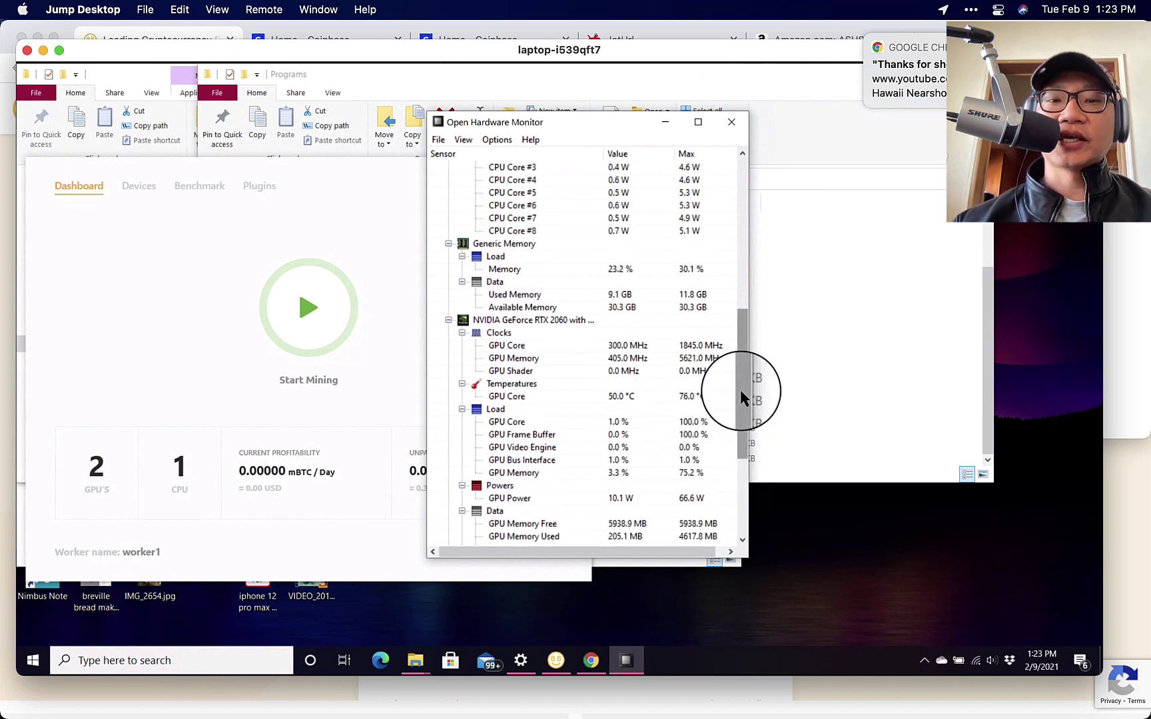
drag(740, 390, 738, 231)
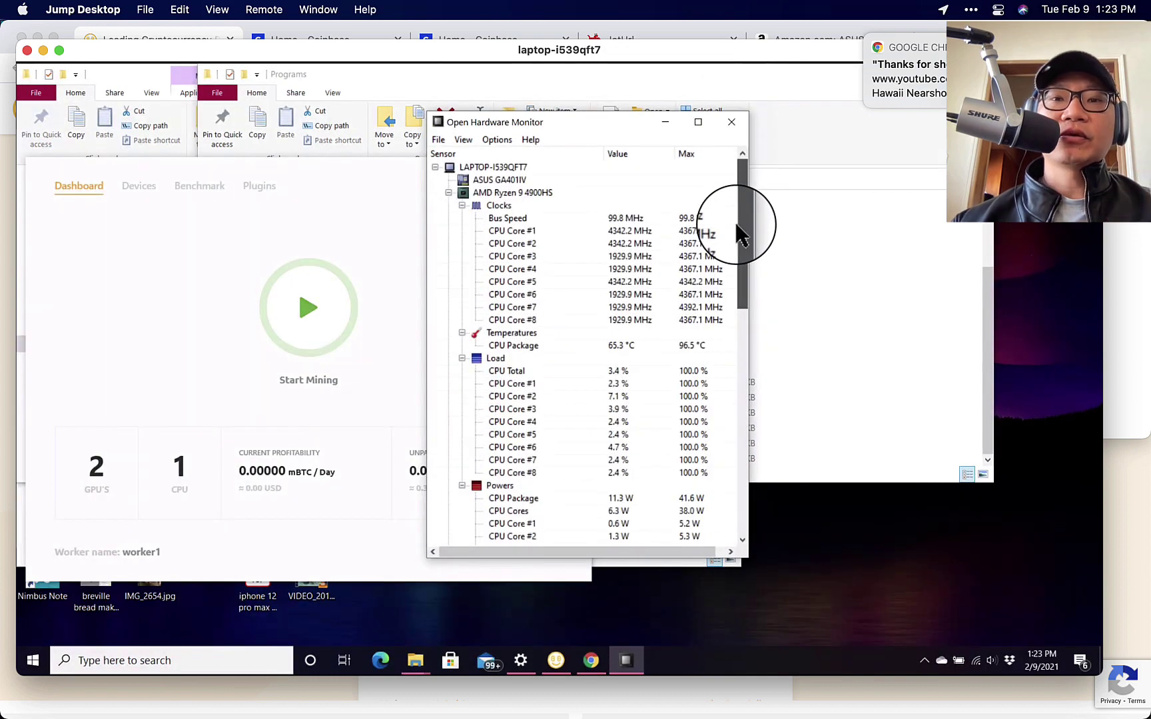
- Reveal the NiceHash Miner shortcut in its folder via the Start menu's More options
click(875, 269)
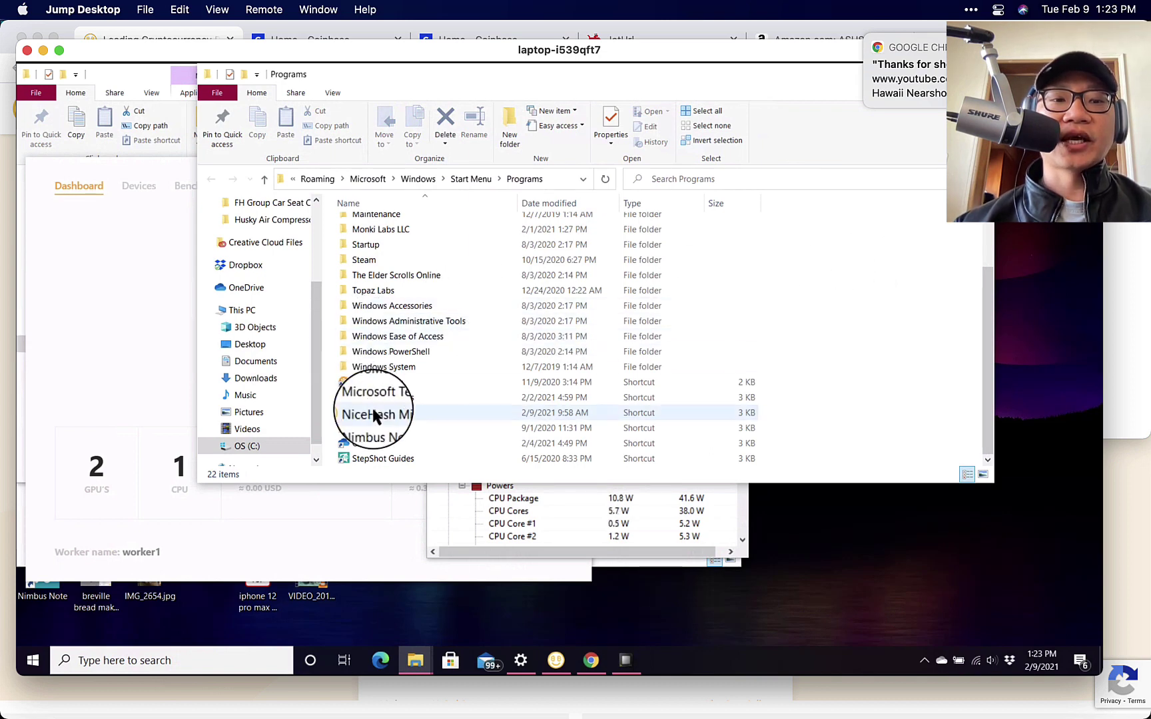
click(32, 660)
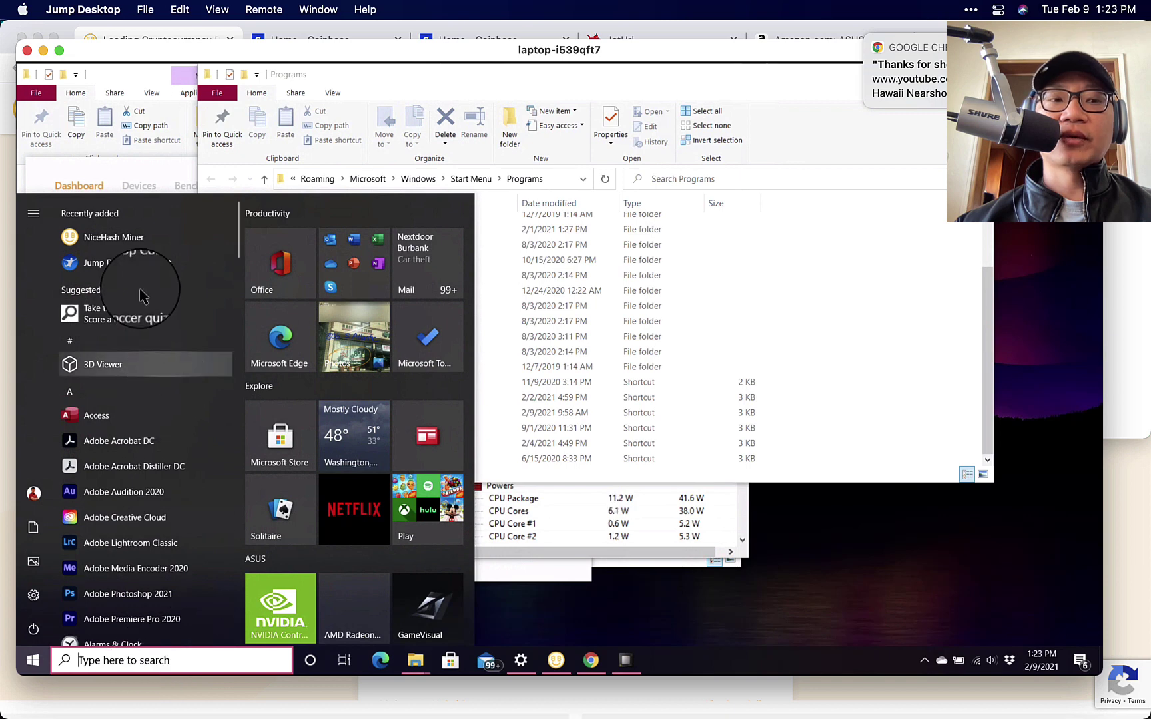
right_click(141, 246)
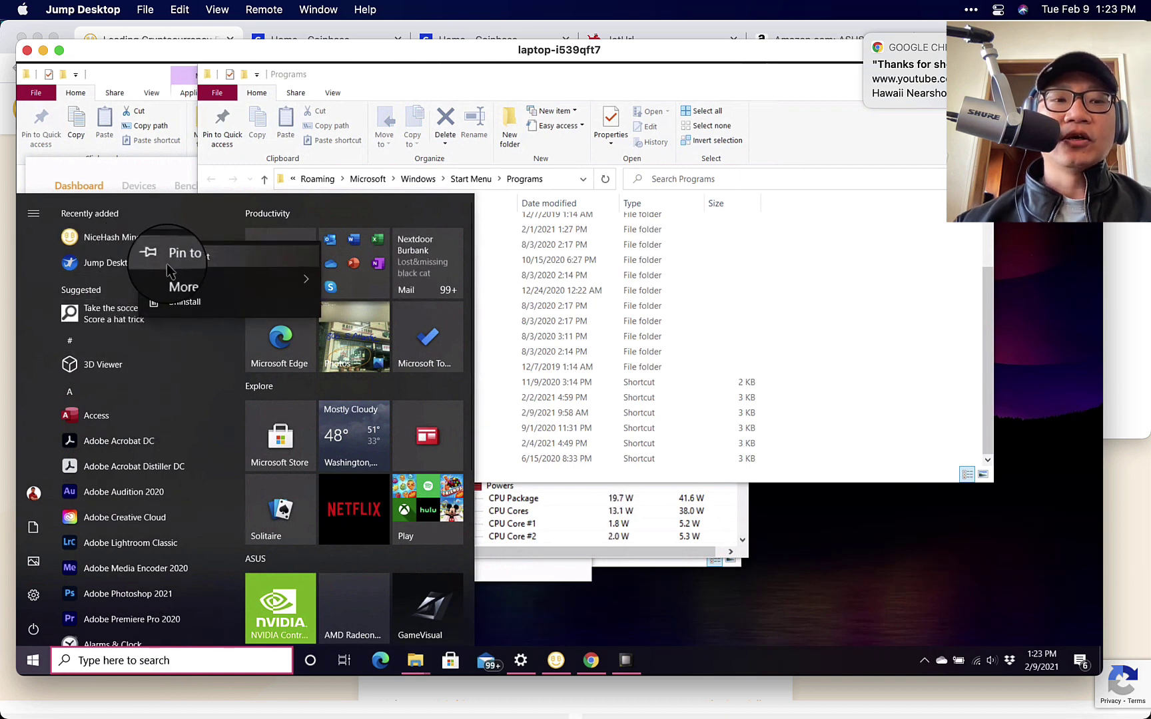
click(186, 283)
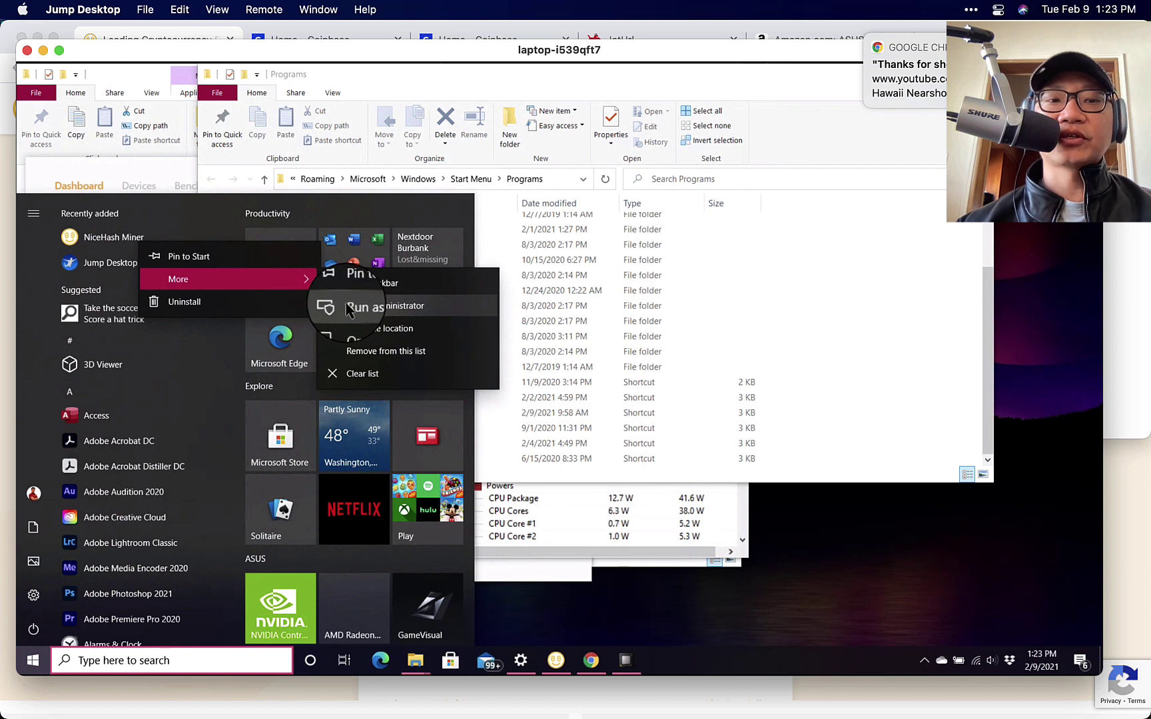
click(359, 328)
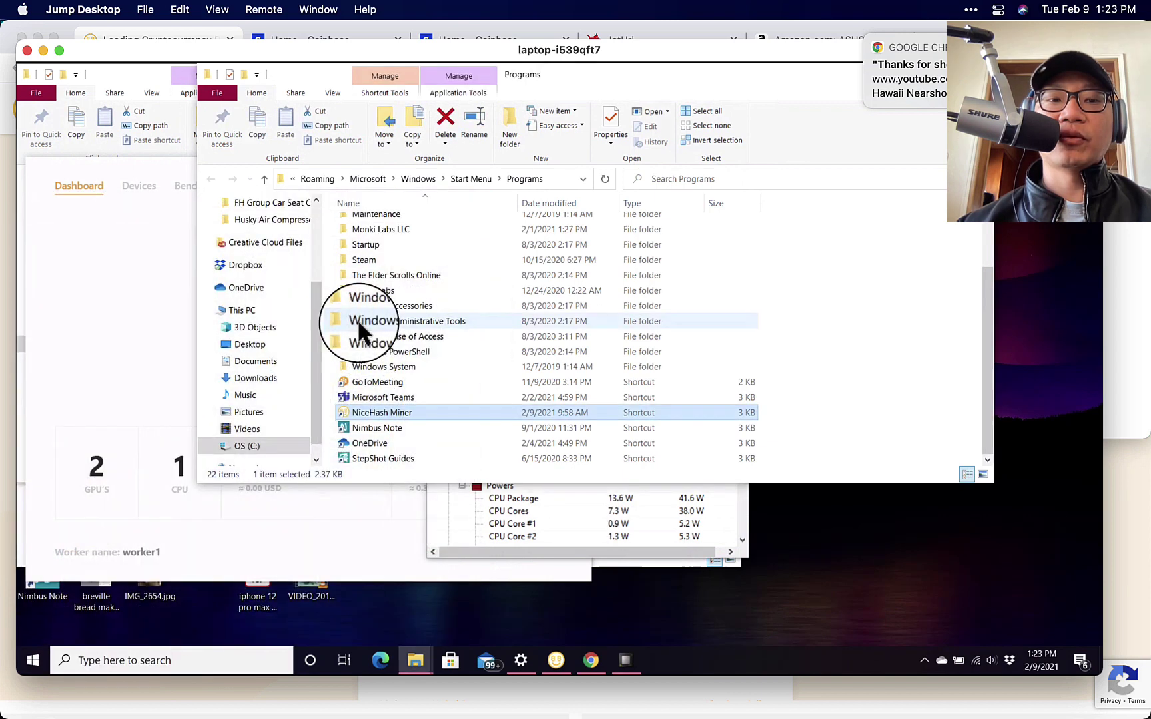
- Open the shortcut's target program folder and dismiss NiceHashMiner.exe's context menu without running it
right_click(468, 411)
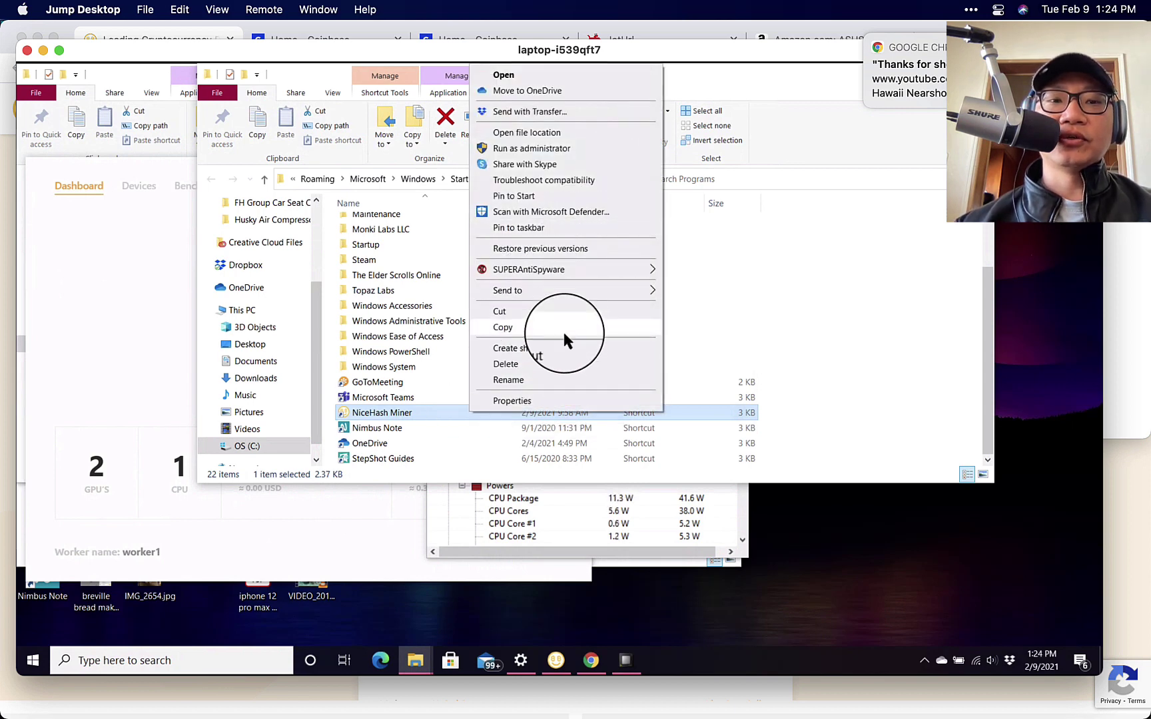
click(532, 133)
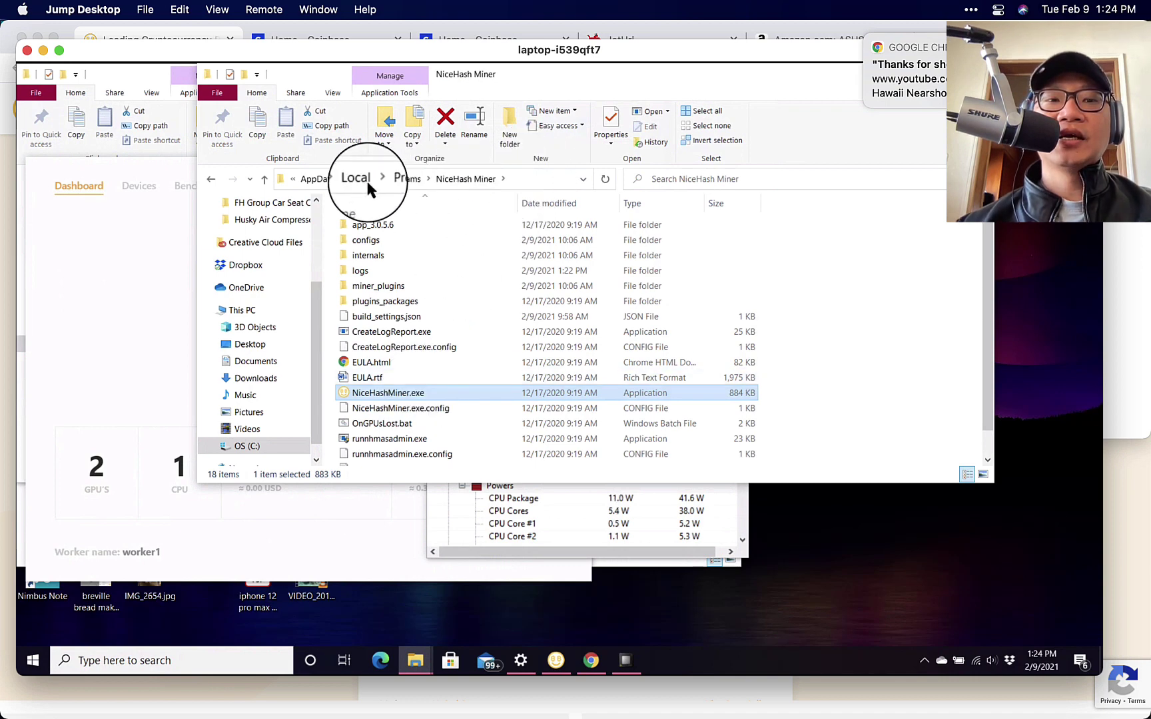
click(547, 179)
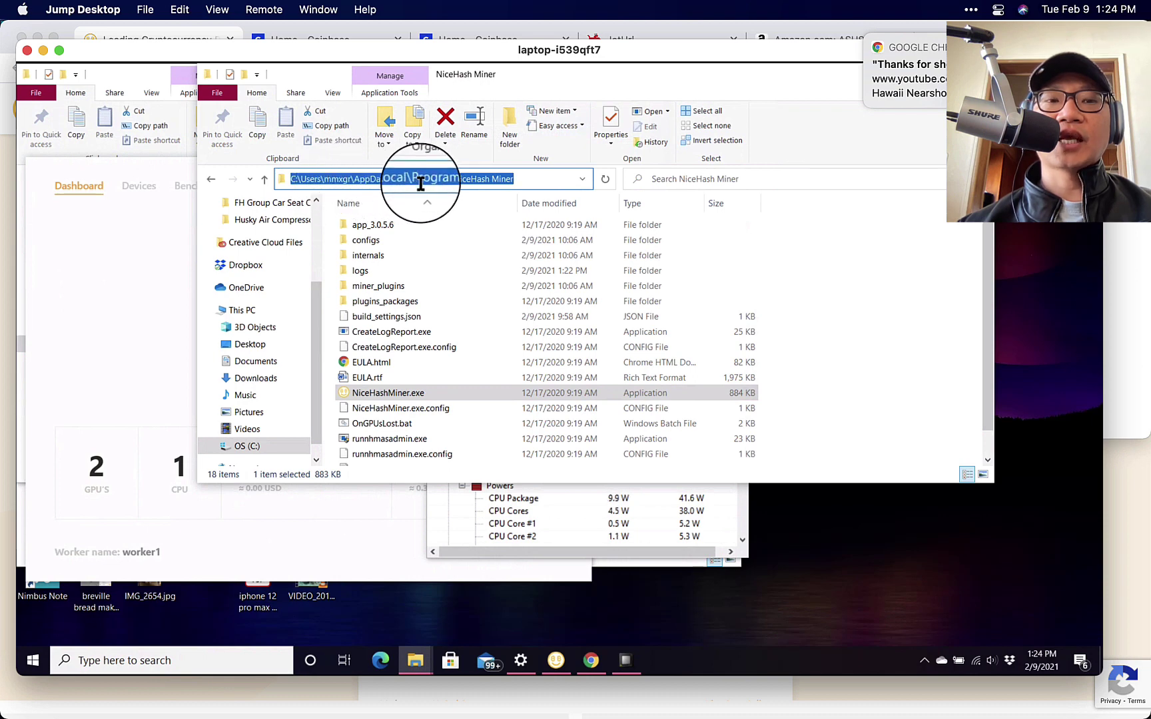
click(549, 179)
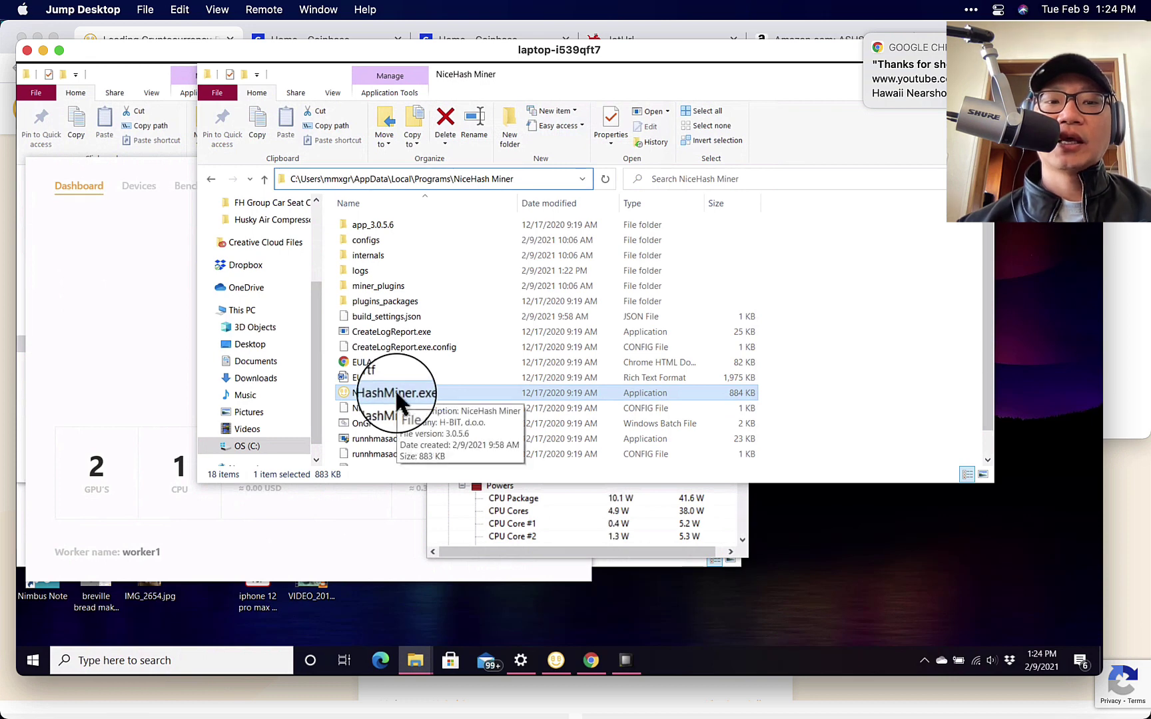
right_click(395, 391)
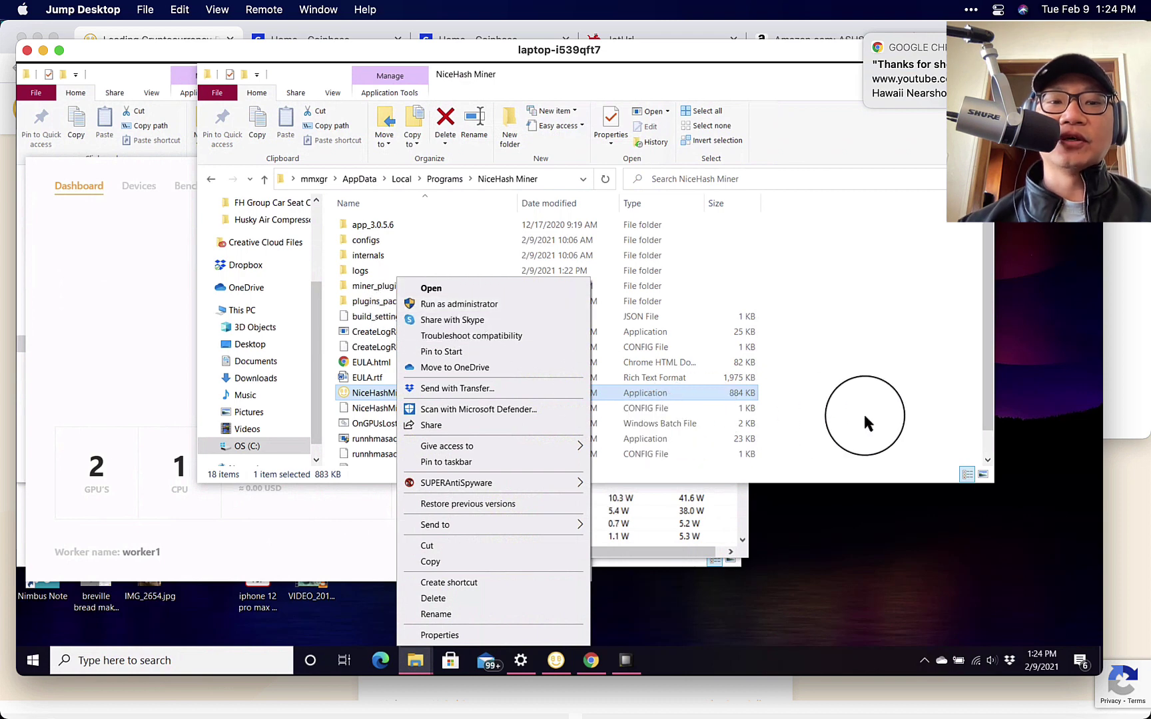
click(863, 416)
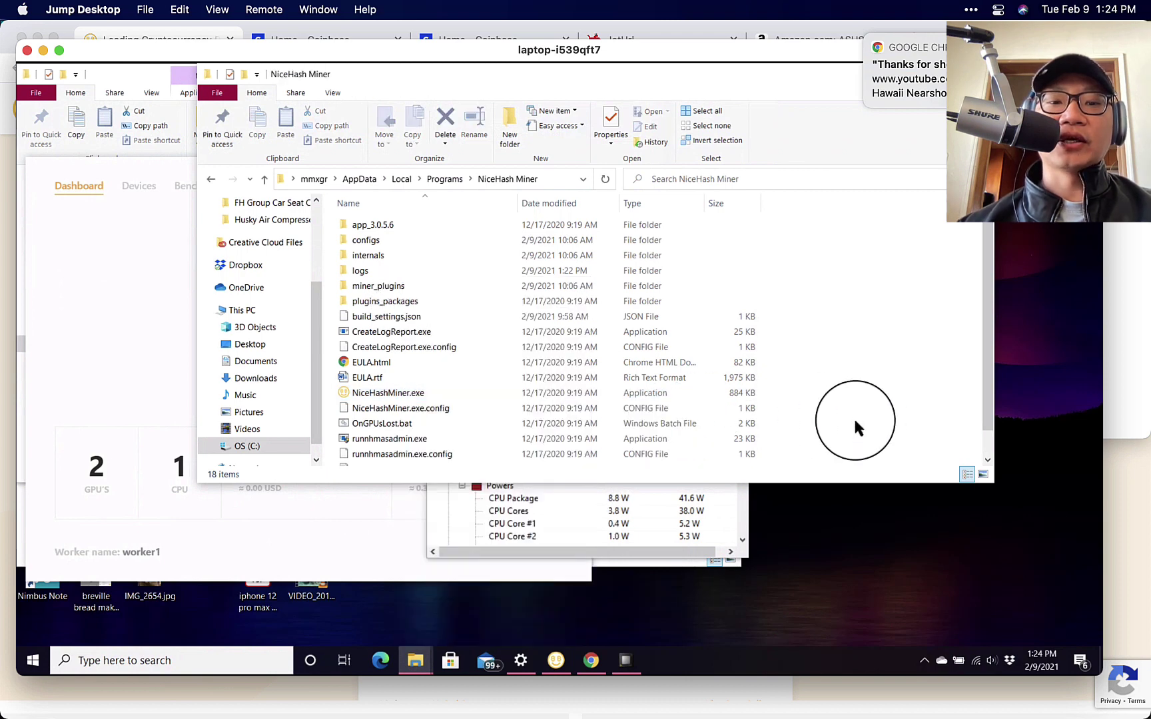
- Switch from the hardware monitor to the NiceHash Miner dashboard and start mining
click(626, 661)
click(626, 660)
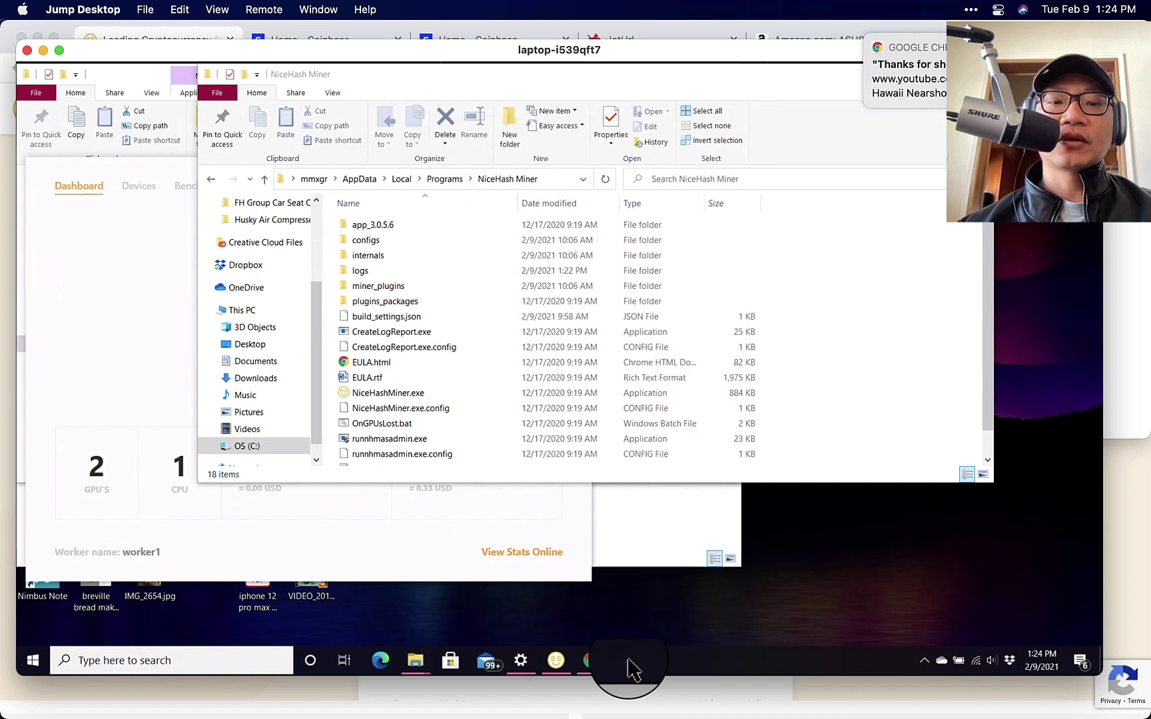
click(556, 662)
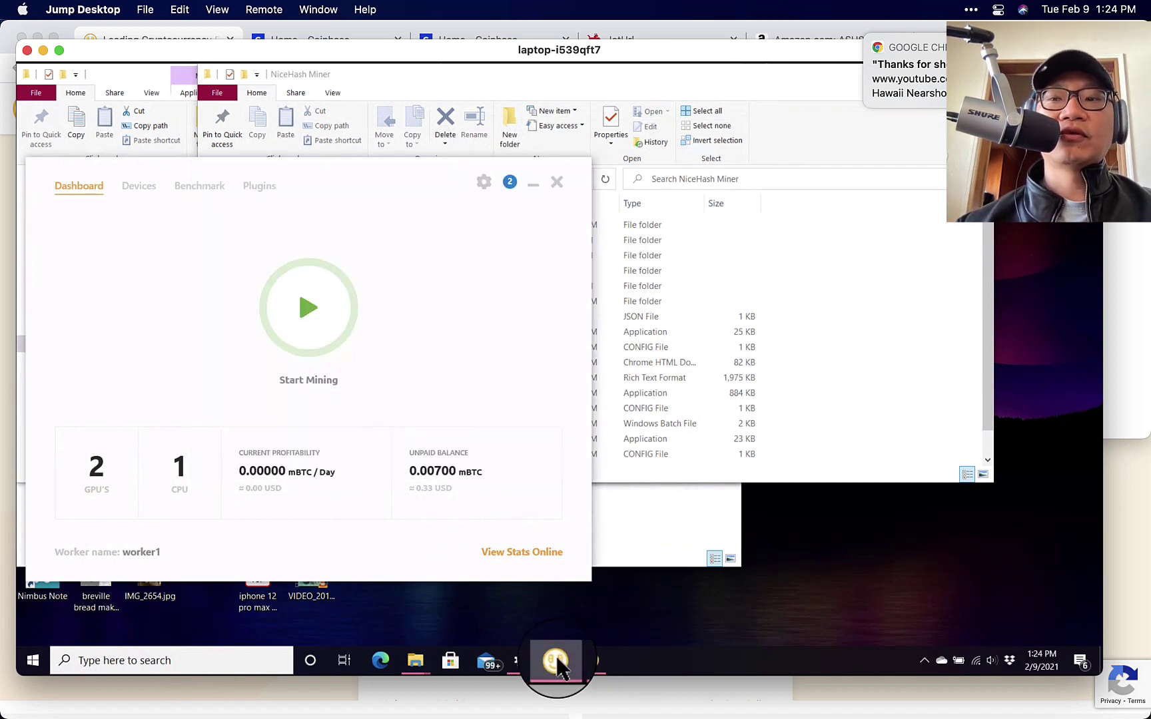
mouse_move(442, 472)
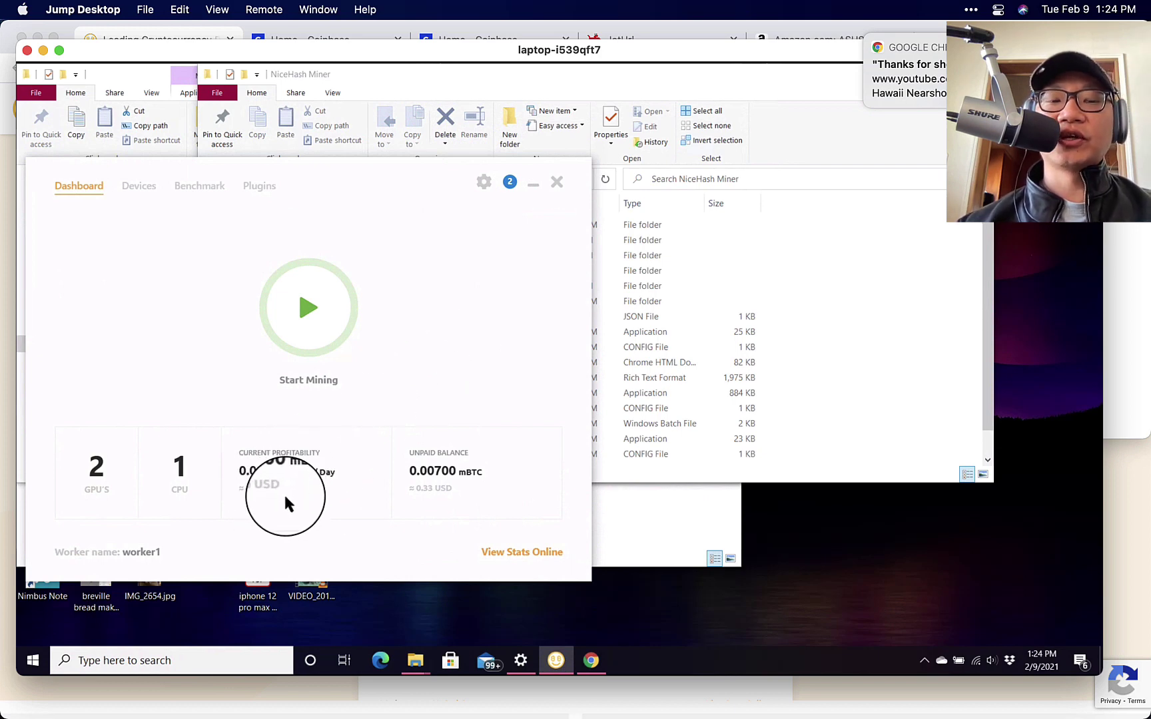
mouse_move(265, 508)
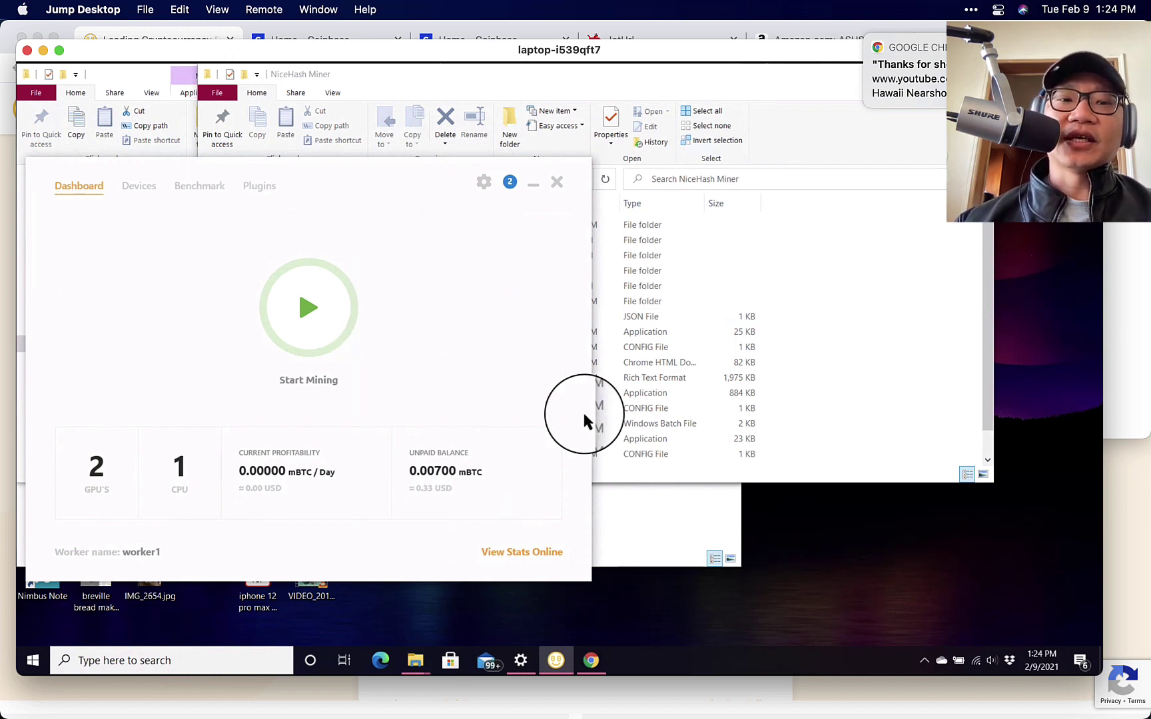
click(308, 308)
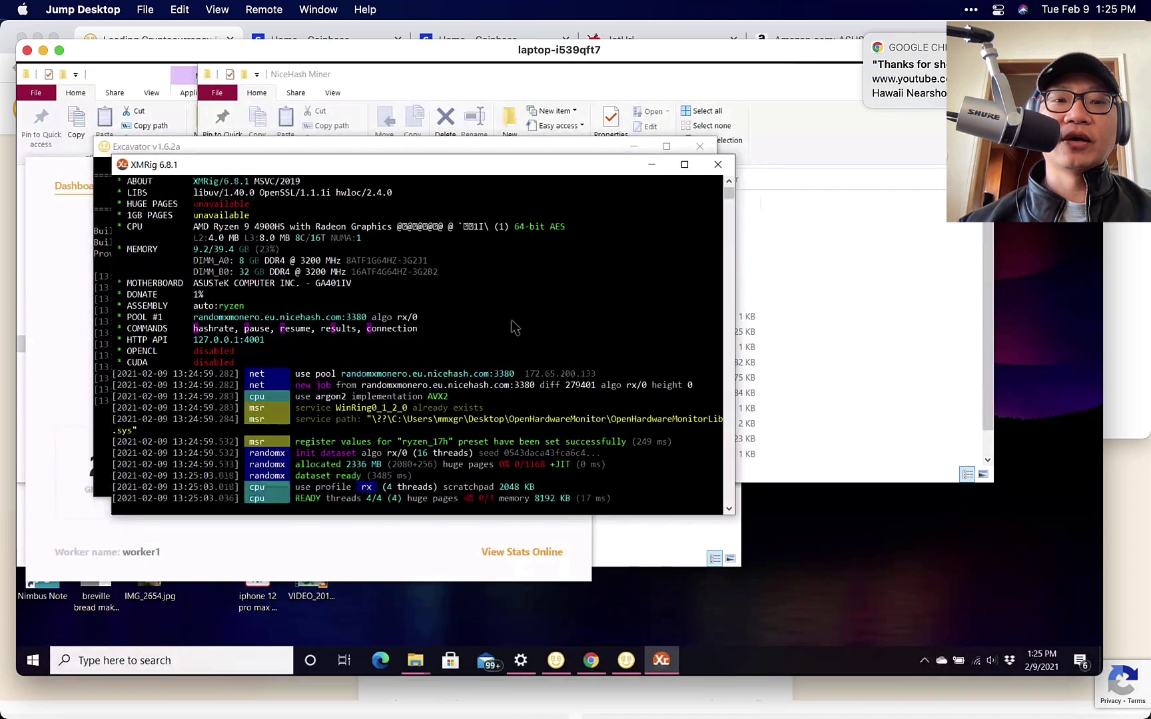
- Close the remote laptop session and open NiceHash's profitability calculator page
click(26, 52)
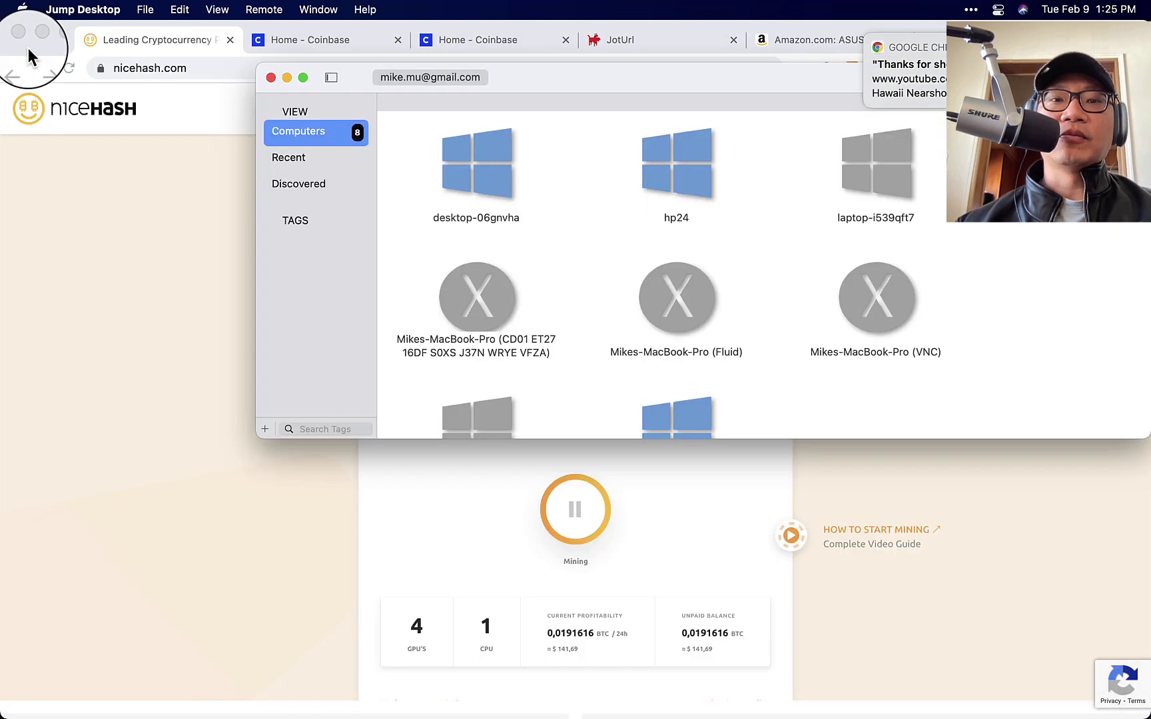
click(287, 77)
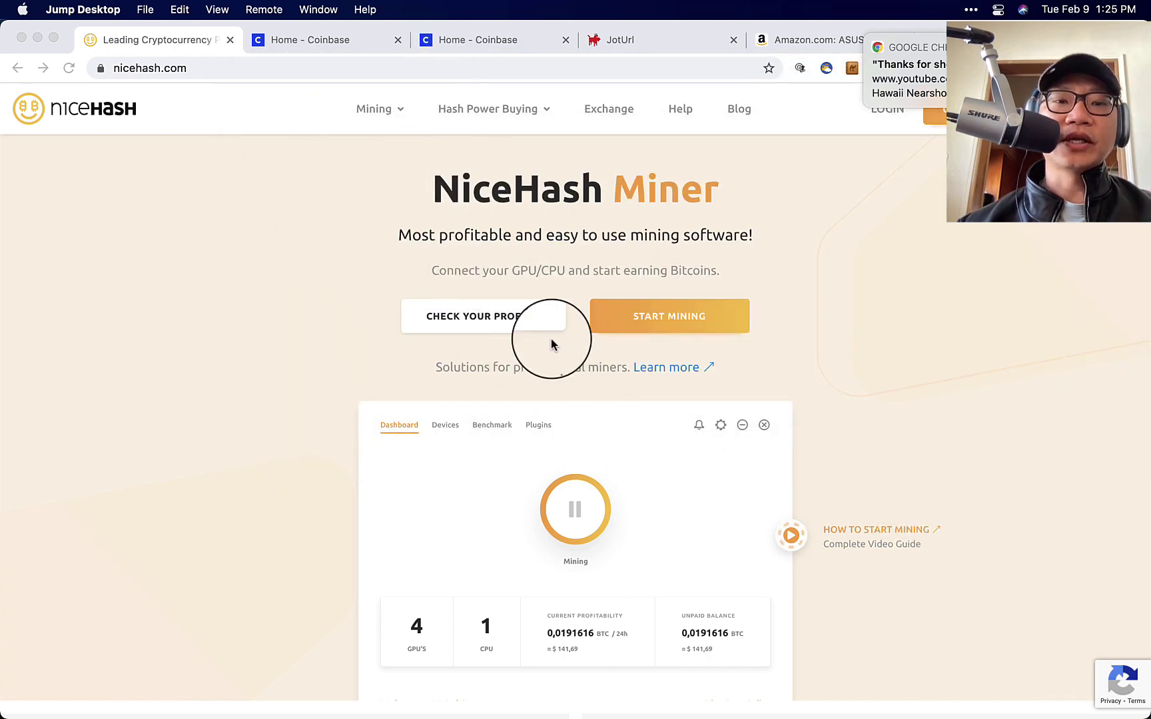
click(504, 328)
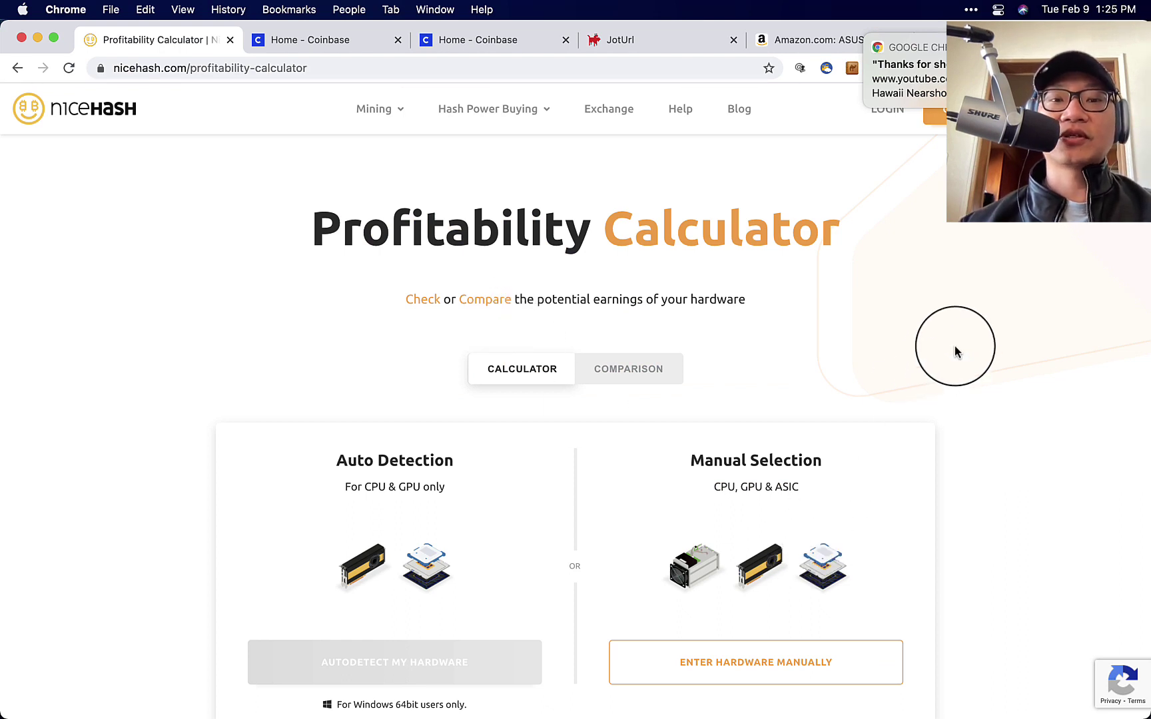
- Scroll down to the Top 5 hardware tables showing the RTX 3090 at $14.61/day
scroll(955, 352, down, 2)
scroll(955, 351, down, 1)
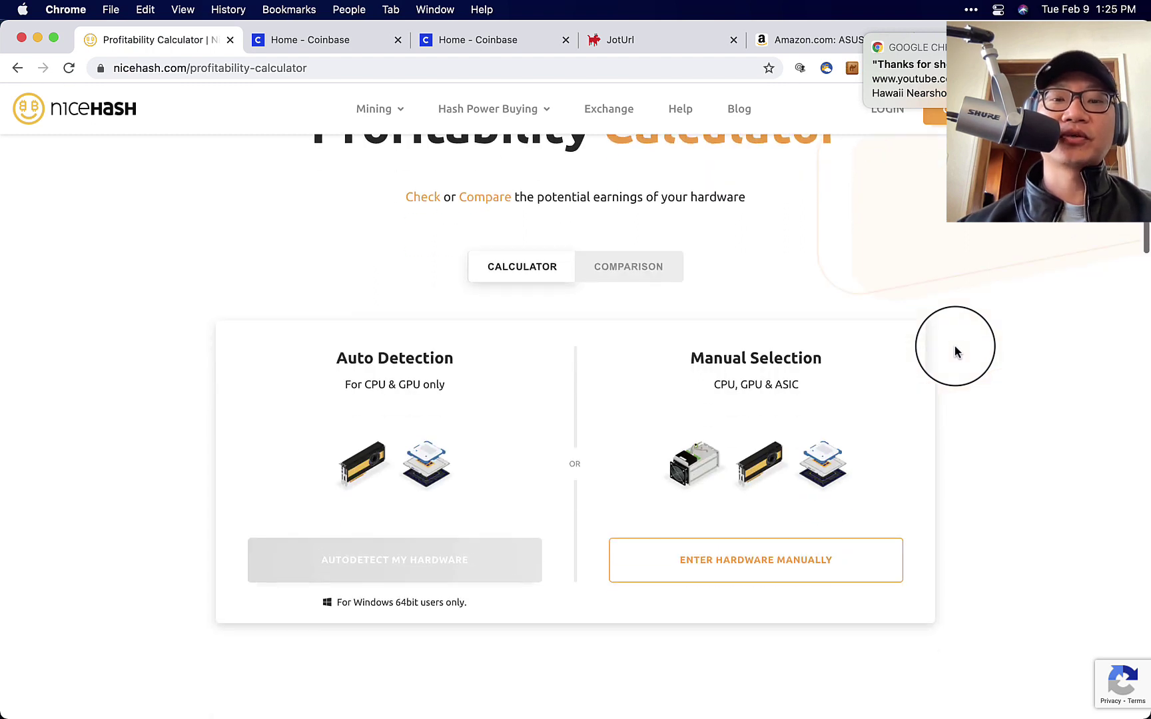
scroll(954, 352, down, 3)
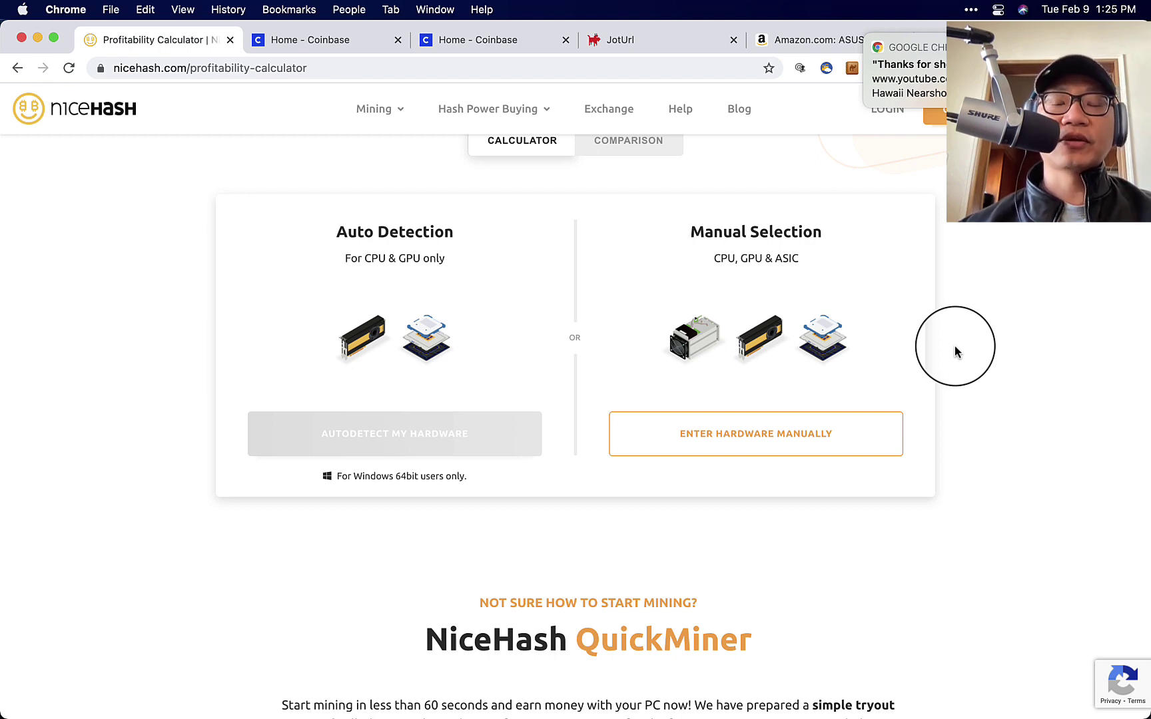
scroll(954, 352, down, 2)
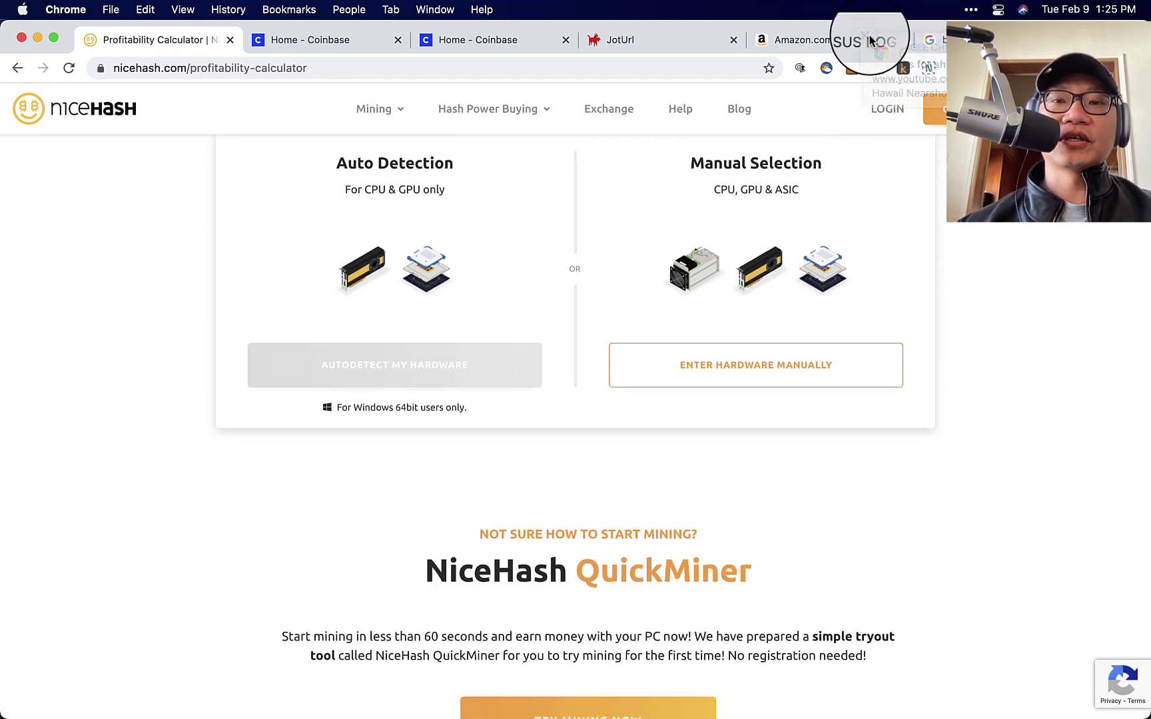
scroll(969, 287, down, 3)
scroll(969, 288, down, 4)
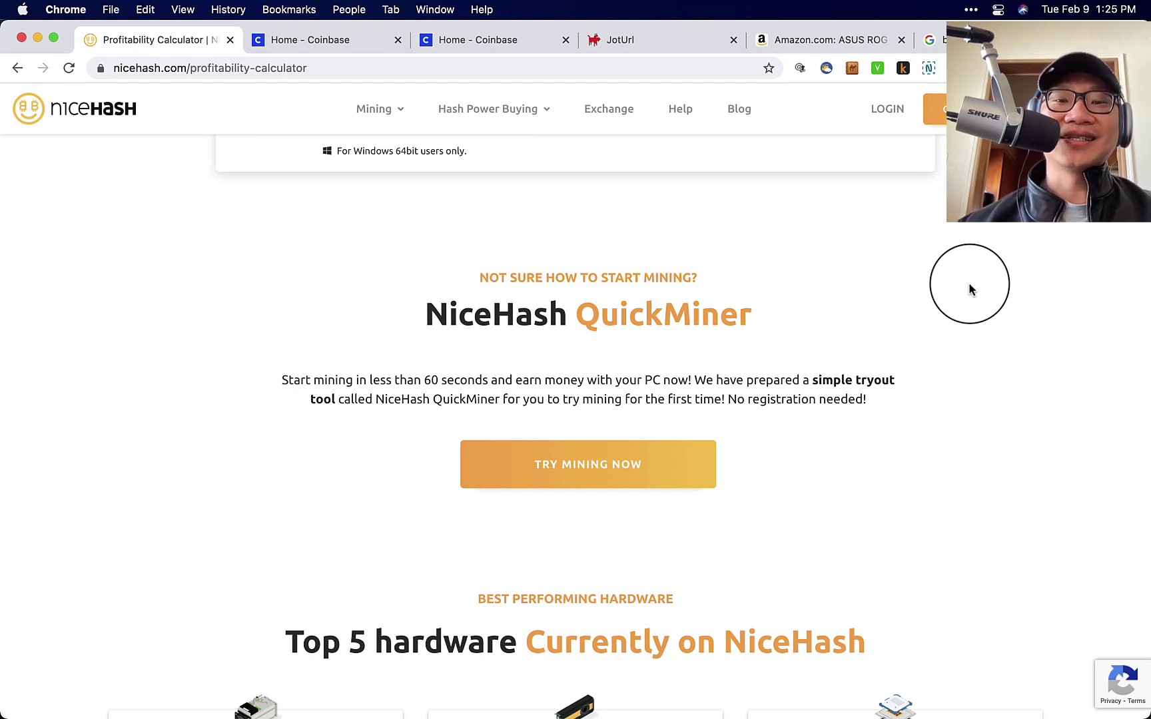
scroll(968, 287, down, 3)
scroll(969, 288, down, 3)
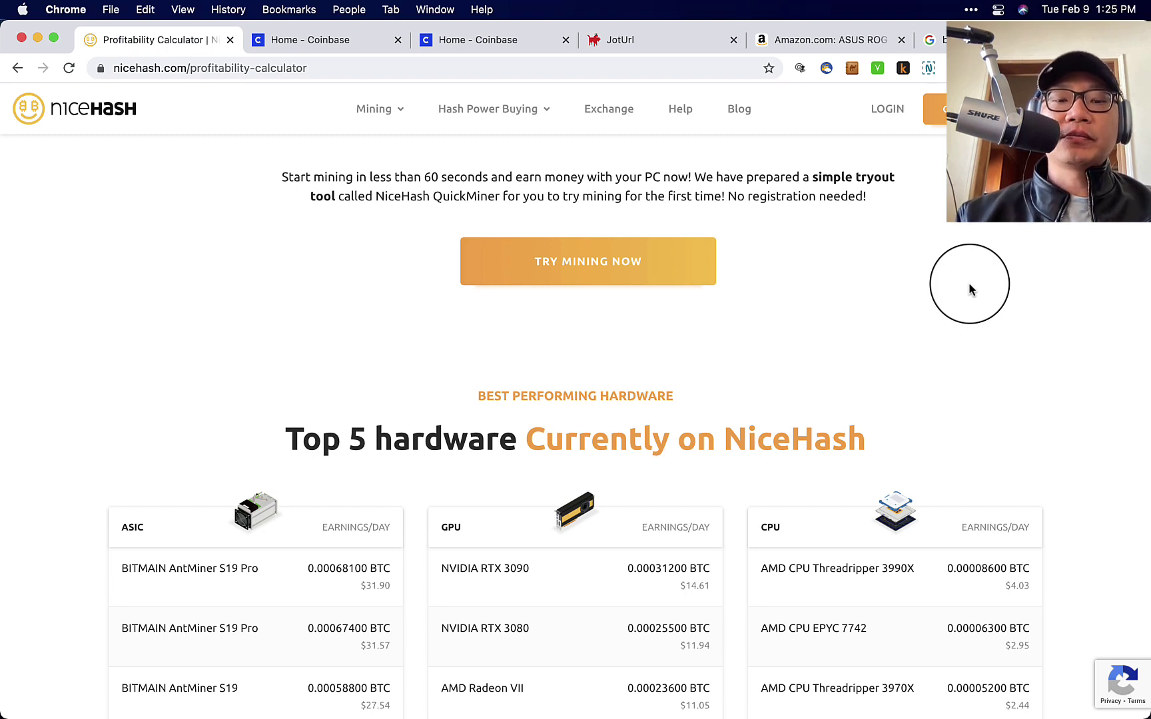
mouse_move(957, 696)
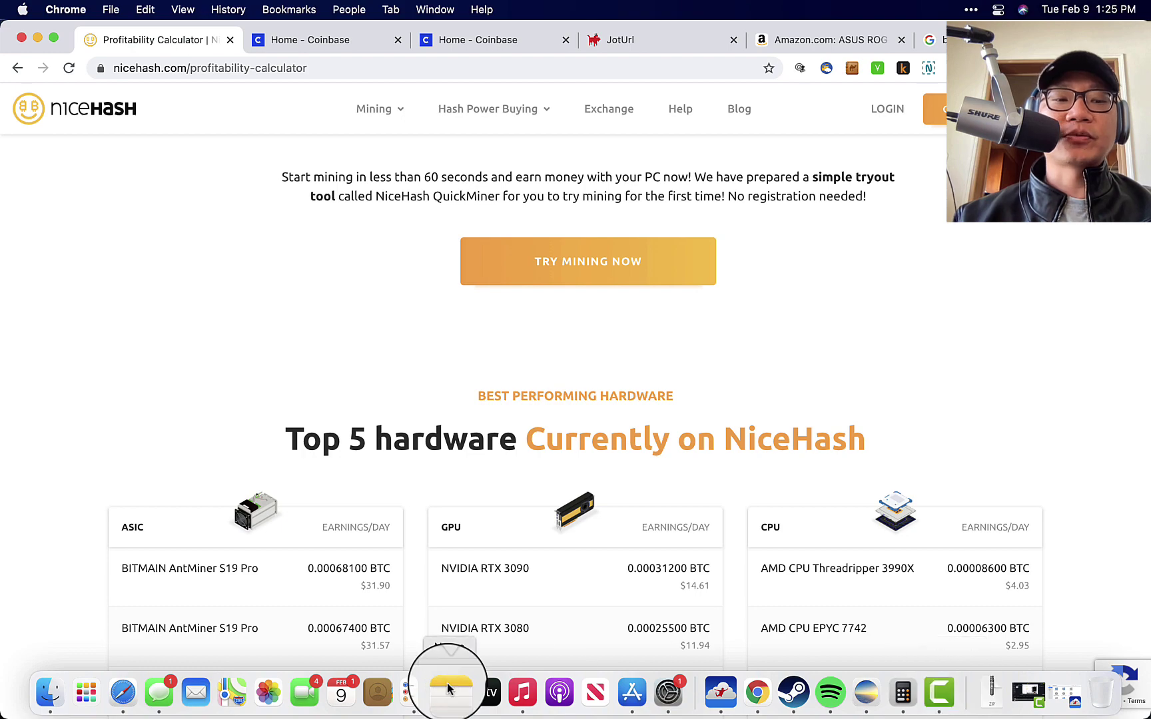
- Launch Calculator by searching 'calc' and clear the old 1360 result
click(91, 699)
text(calc)
key(Return)
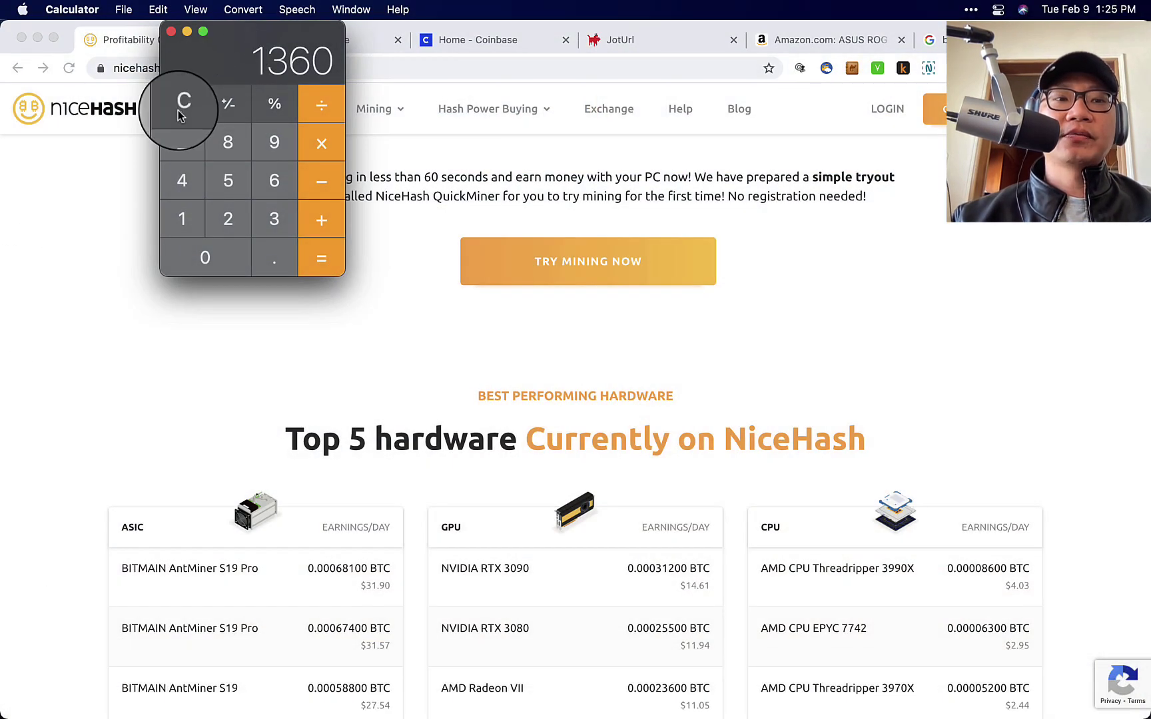
click(182, 104)
- Compute 150 × 24 = 3600
click(182, 219)
click(226, 193)
click(228, 266)
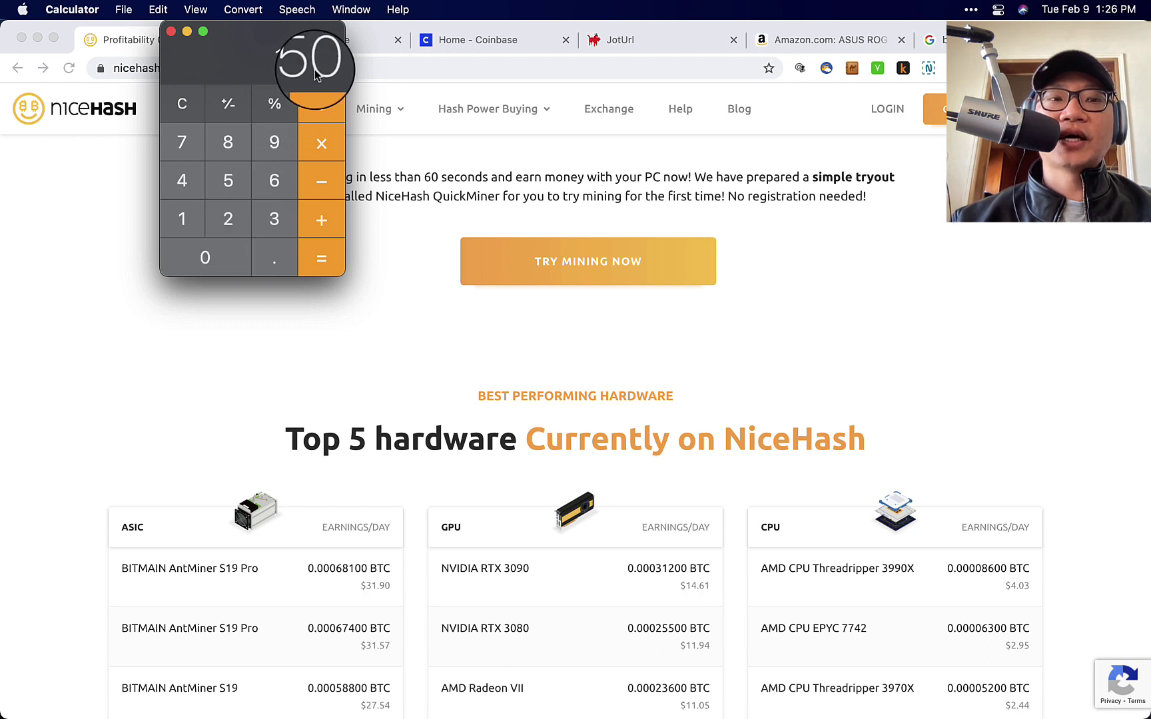
click(319, 142)
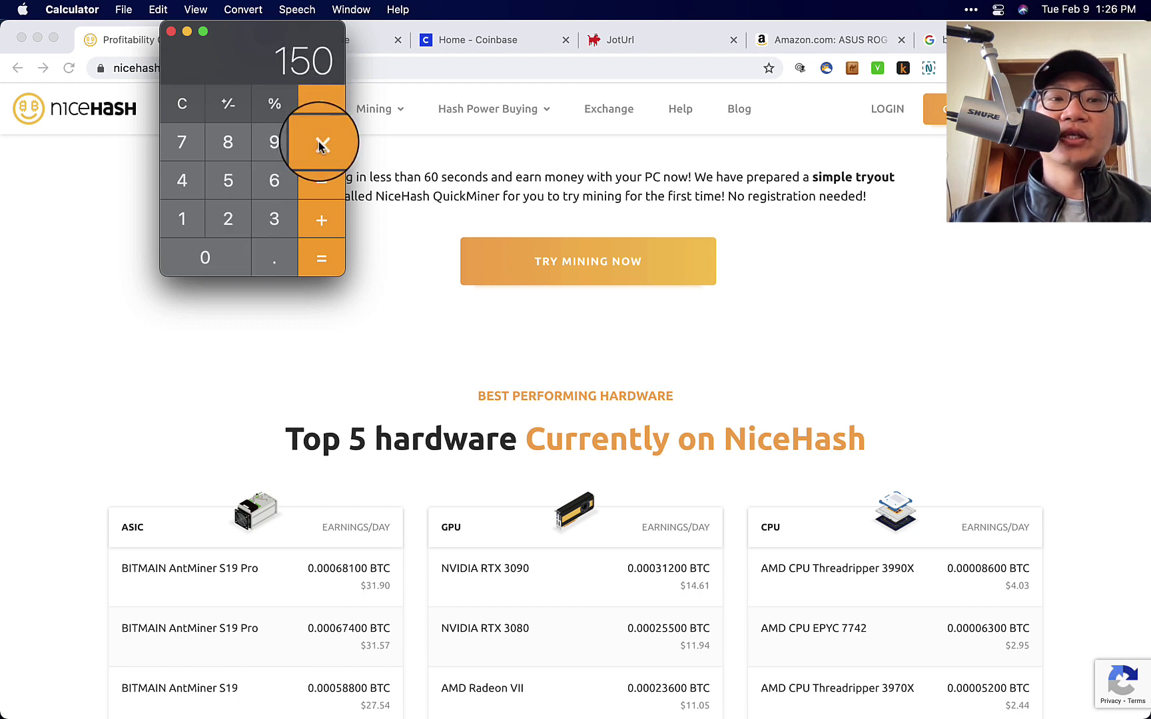
click(208, 223)
click(181, 181)
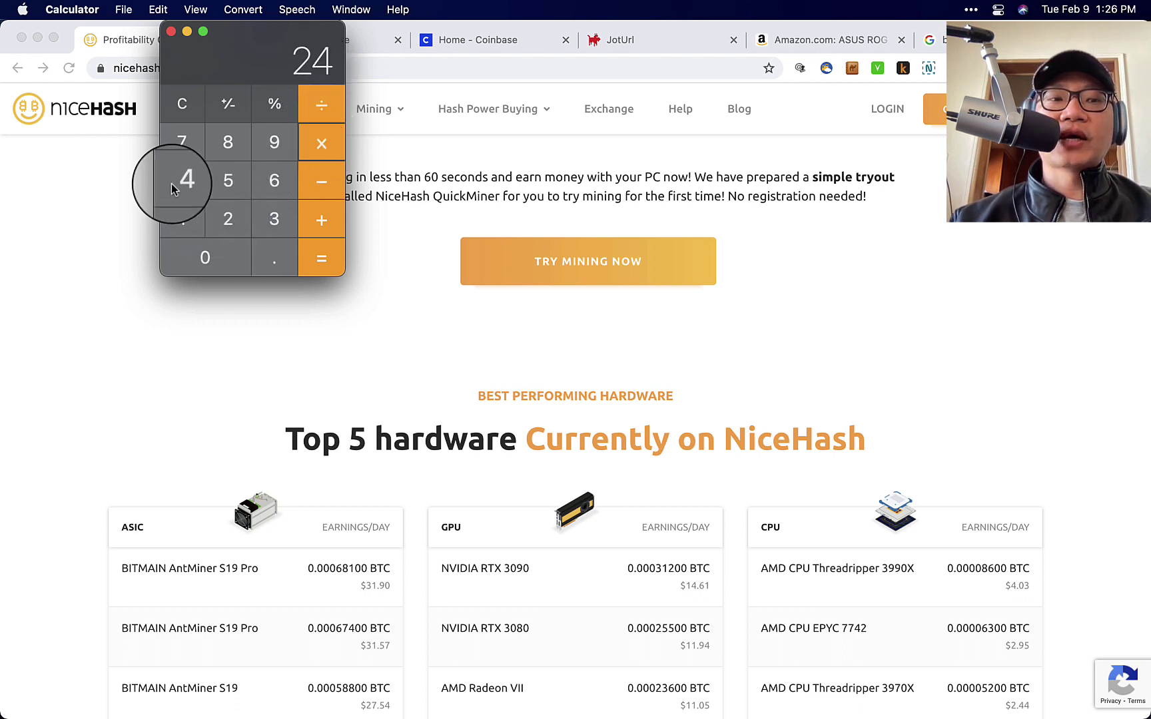
click(321, 263)
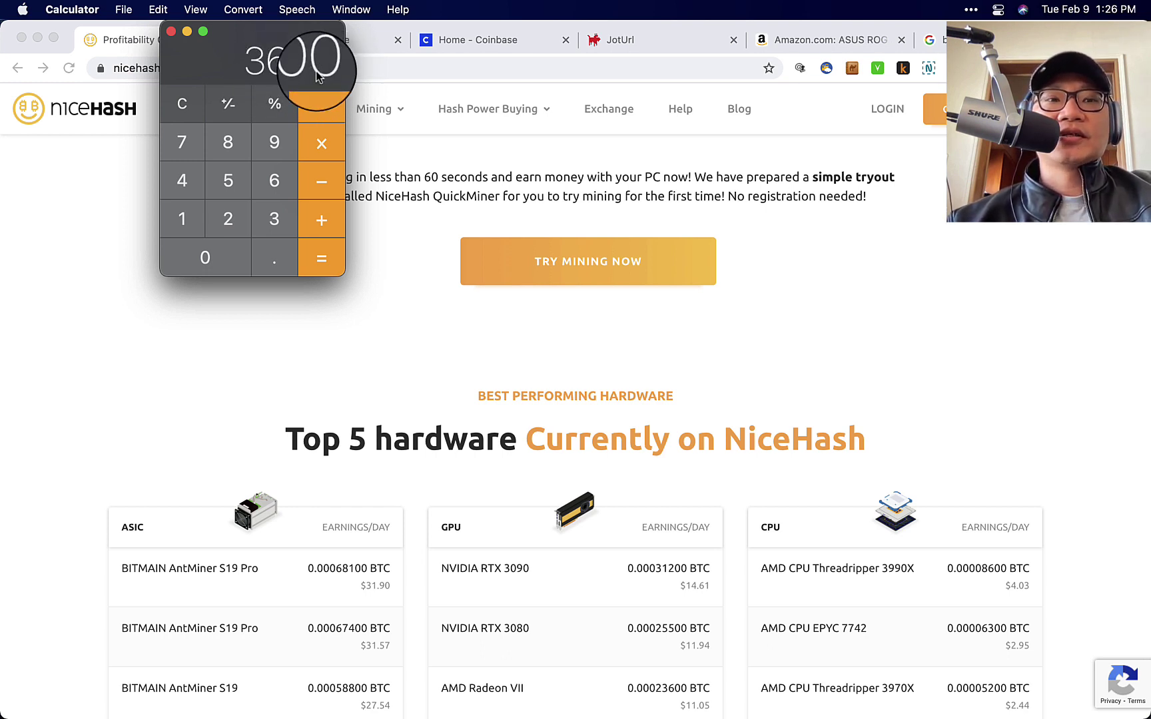
- Divide 3600 by 1000 and multiply by 0.20 to get a 0.72 daily cost
click(325, 107)
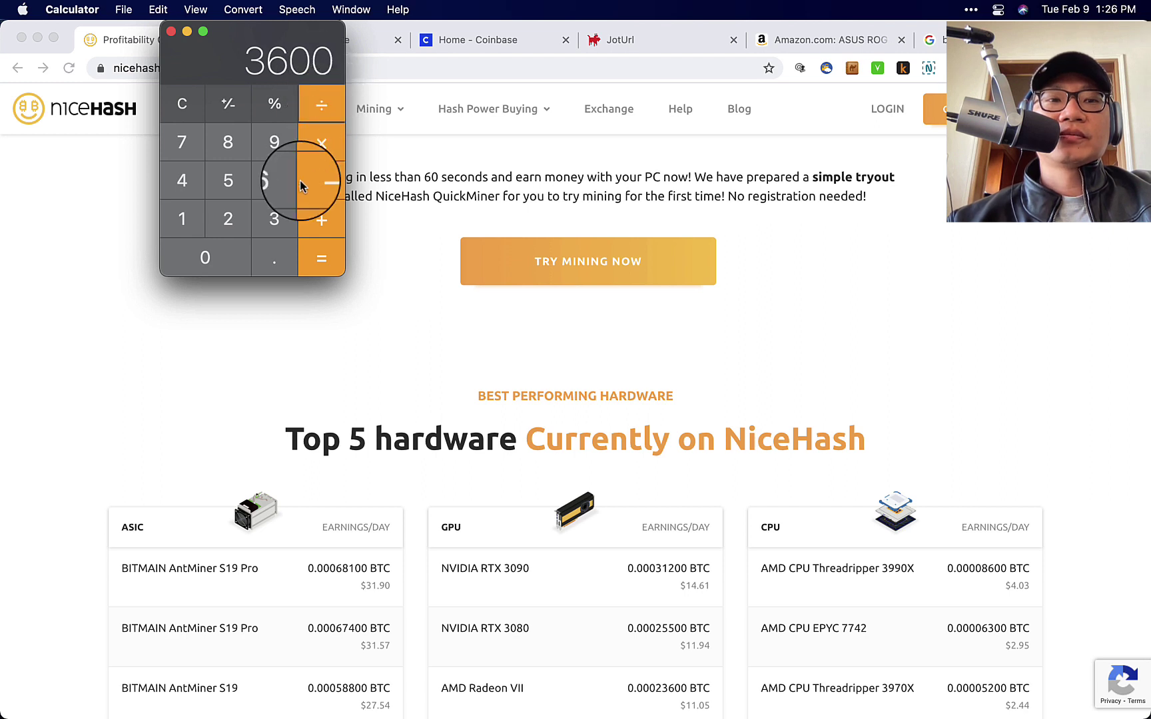
click(181, 220)
click(197, 258)
click(197, 258)
click(196, 258)
click(319, 253)
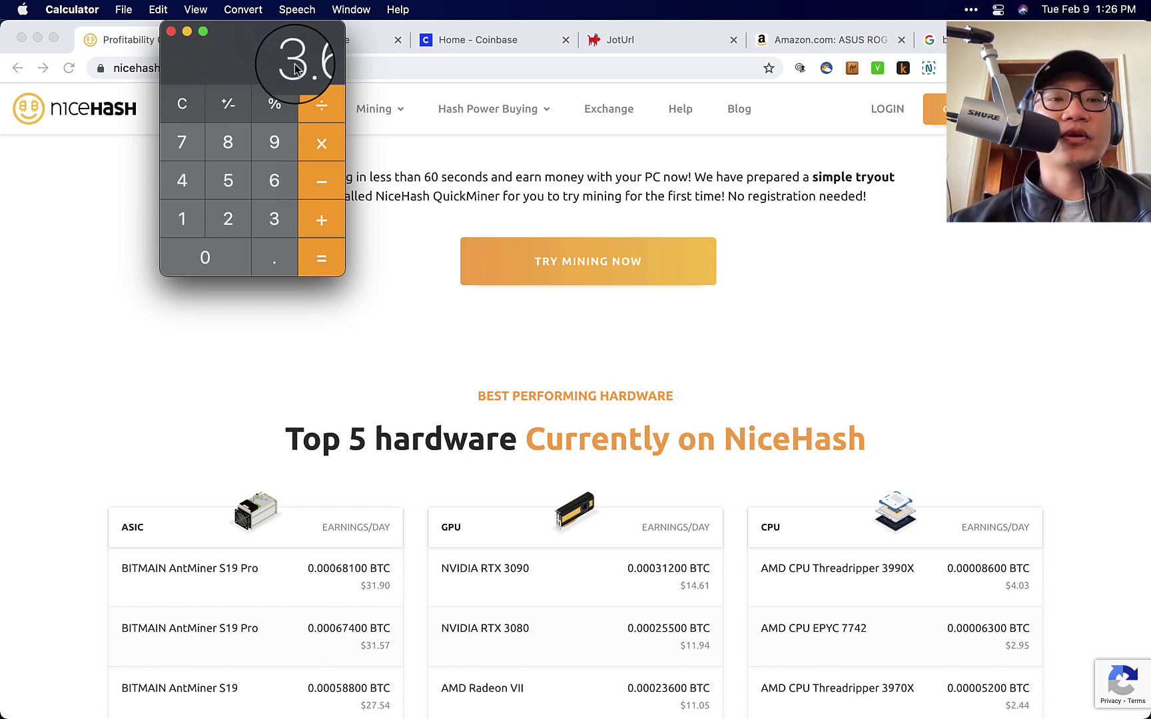
click(323, 144)
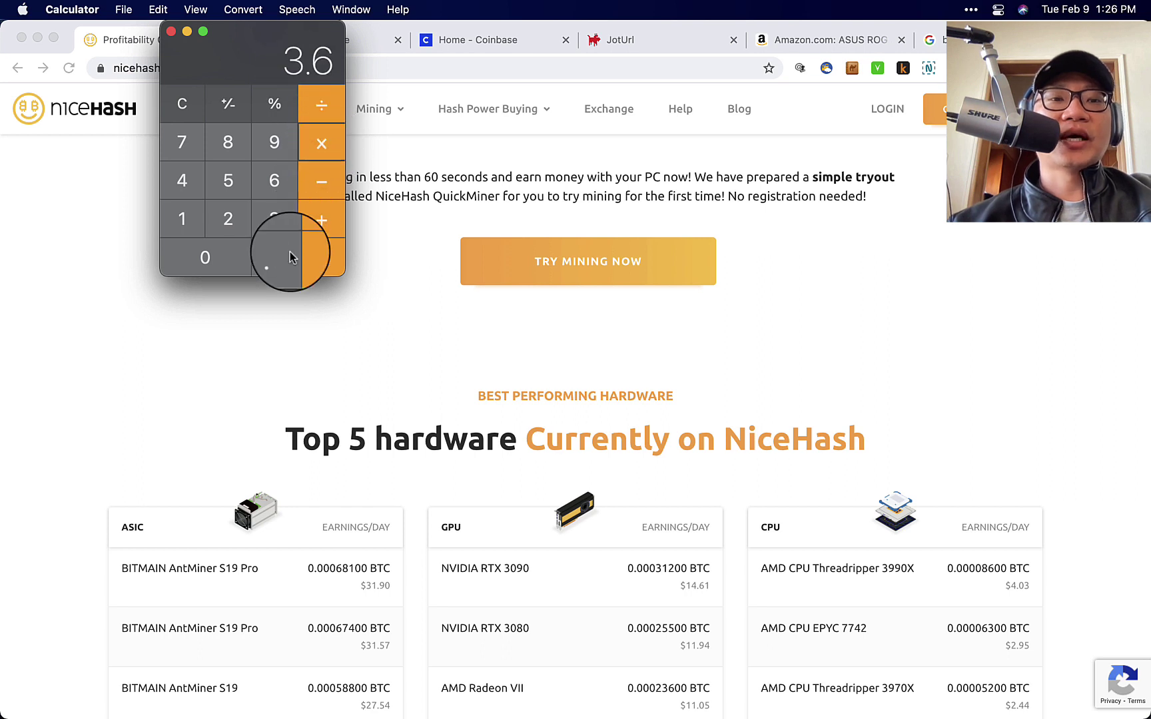
click(270, 262)
click(228, 224)
click(222, 256)
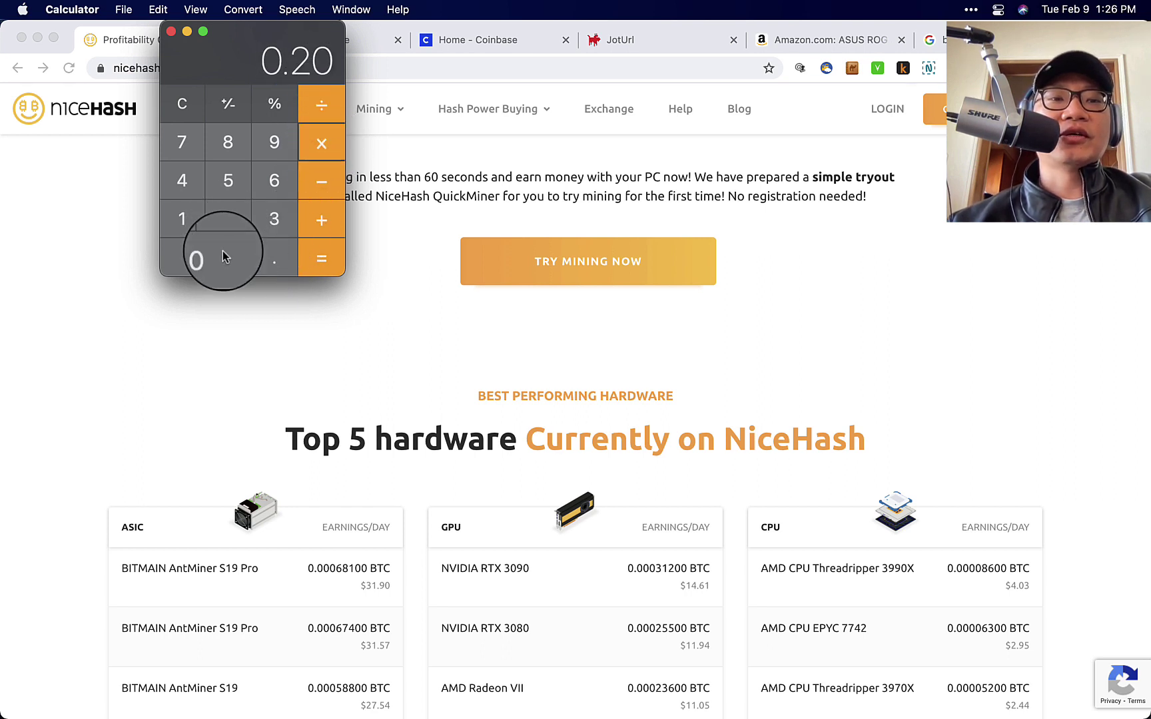
click(329, 264)
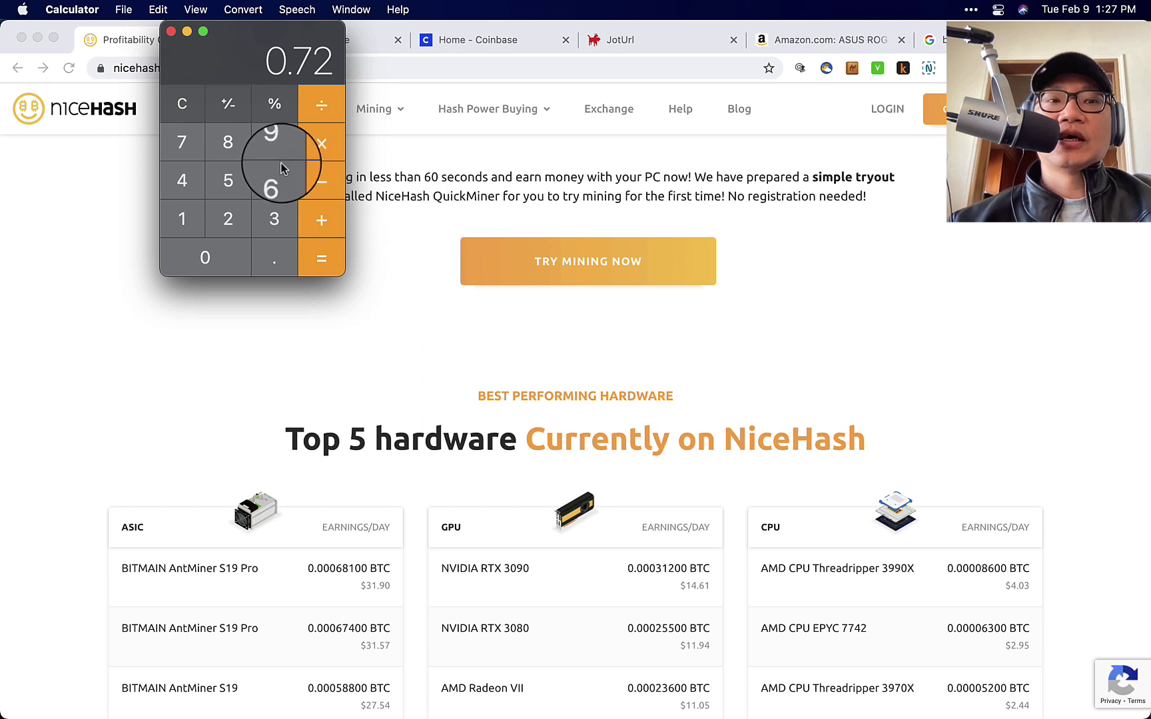
- Clear the display and compute 3.50 − 0.72 = 2.78
click(190, 108)
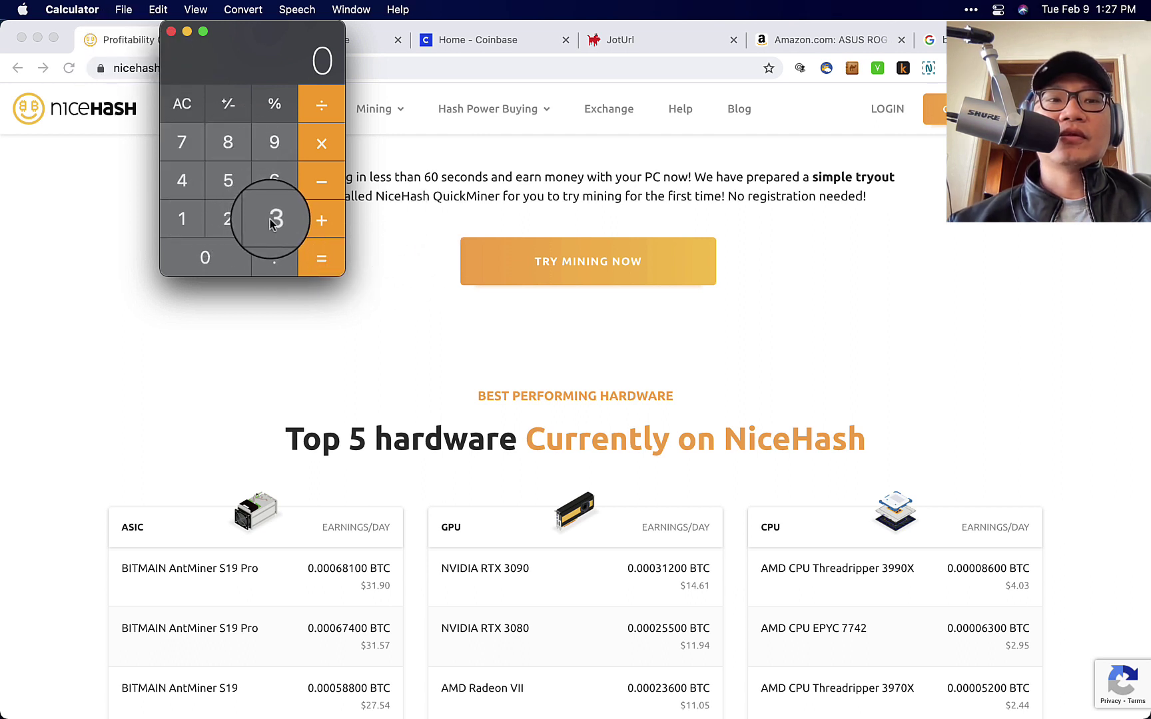
click(270, 215)
click(275, 243)
click(233, 188)
click(223, 247)
click(322, 183)
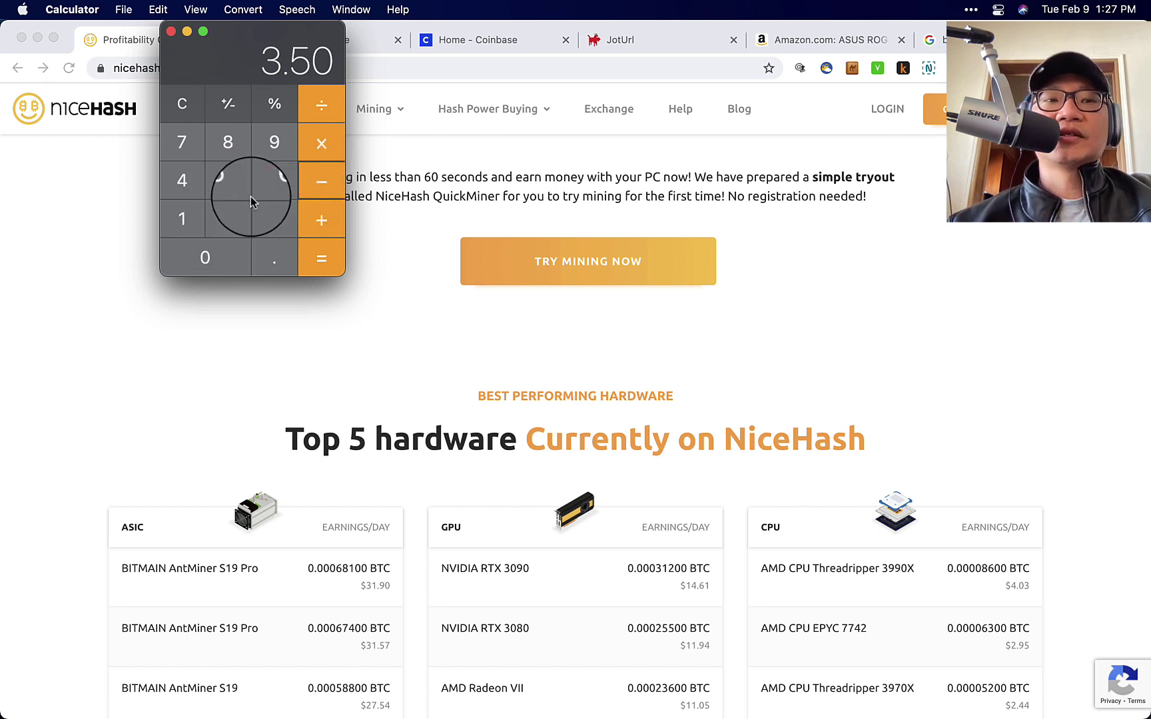
click(275, 257)
click(181, 145)
click(228, 218)
click(324, 253)
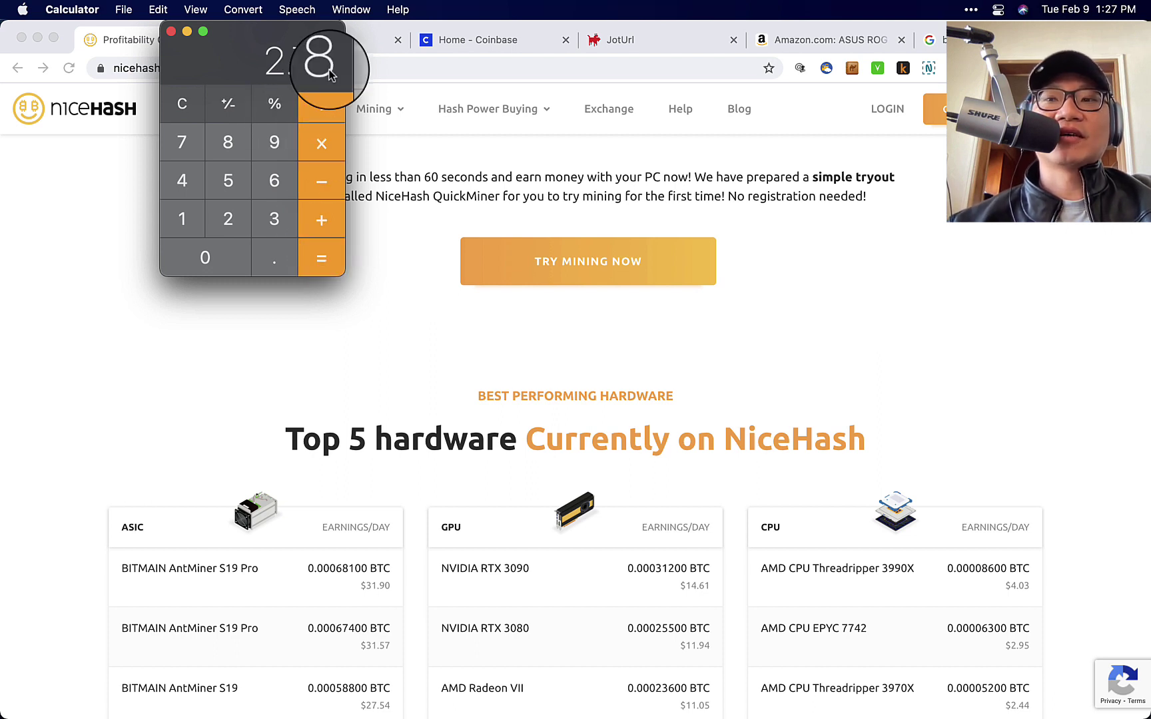
- Multiply 2.78 by 30 and then by 12 to reach 1000.8 for the year
click(321, 143)
click(275, 220)
click(236, 246)
click(321, 257)
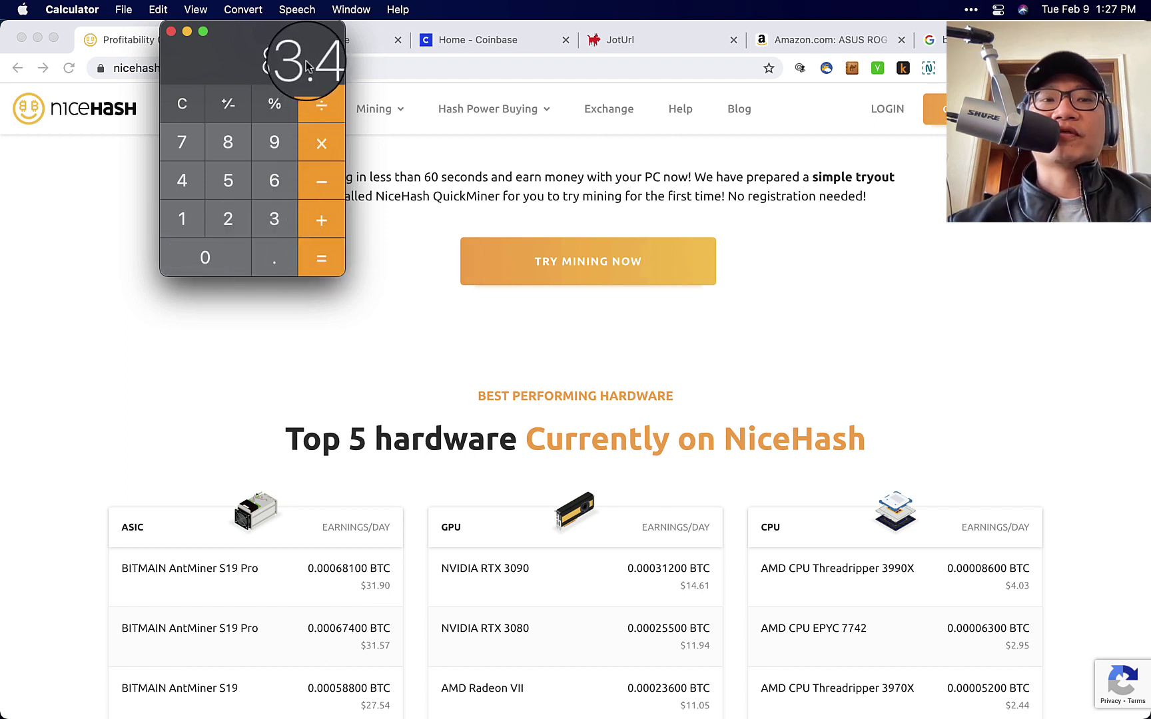
click(322, 144)
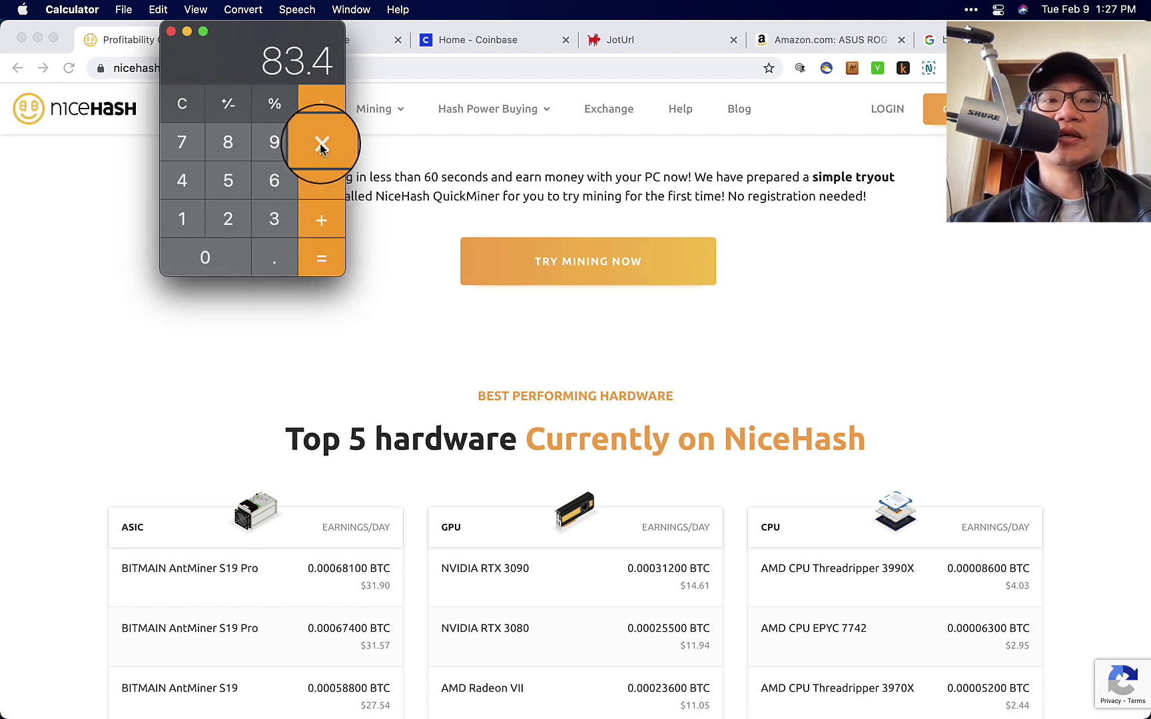
click(181, 214)
click(215, 212)
click(319, 258)
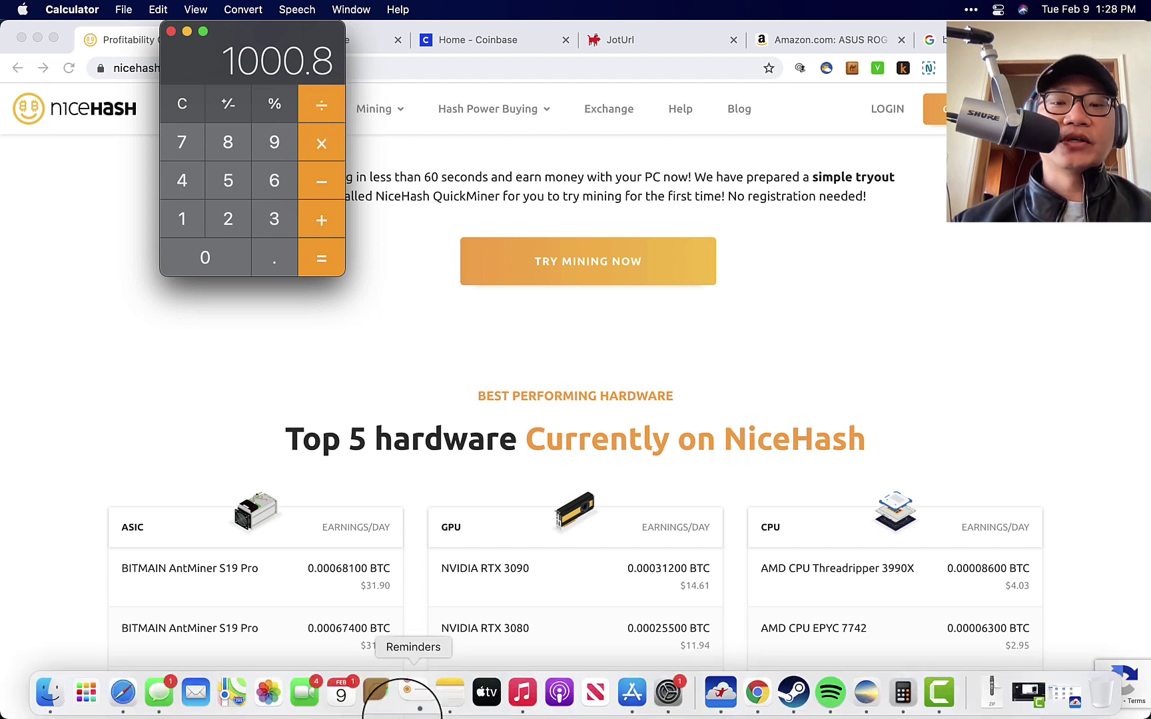
- Open Jump Desktop's remote computers list, scroll through it, and close the window
click(744, 707)
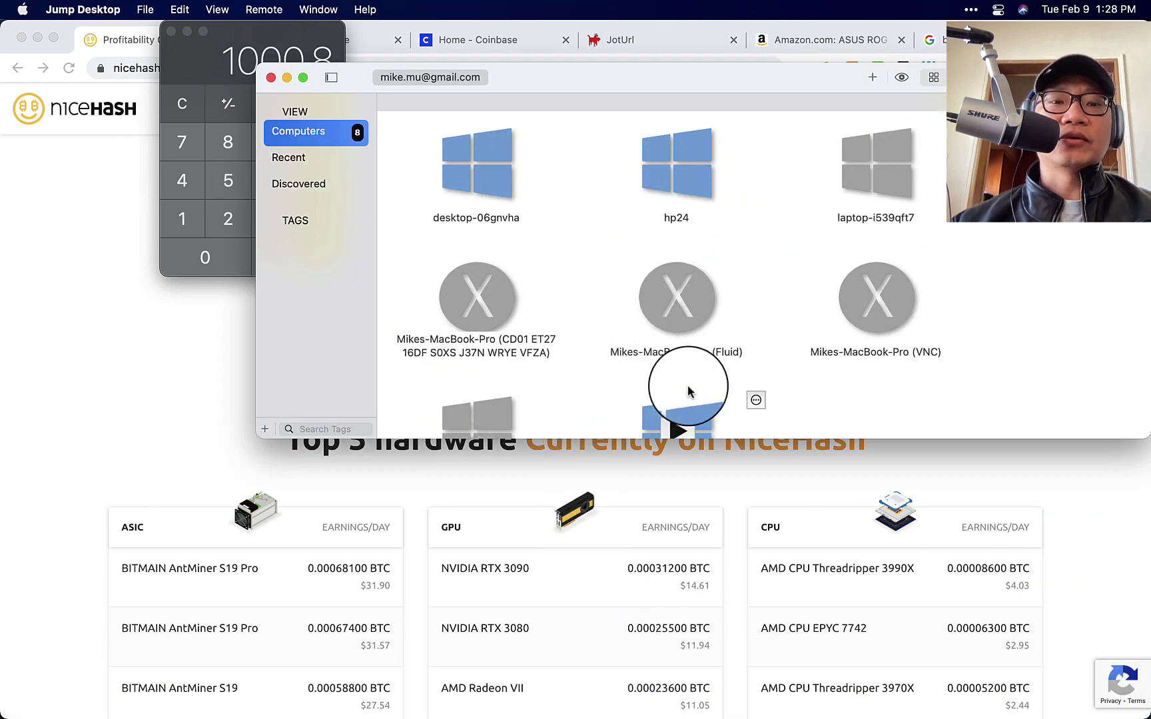
scroll(686, 390, down, 3)
scroll(688, 391, up, 3)
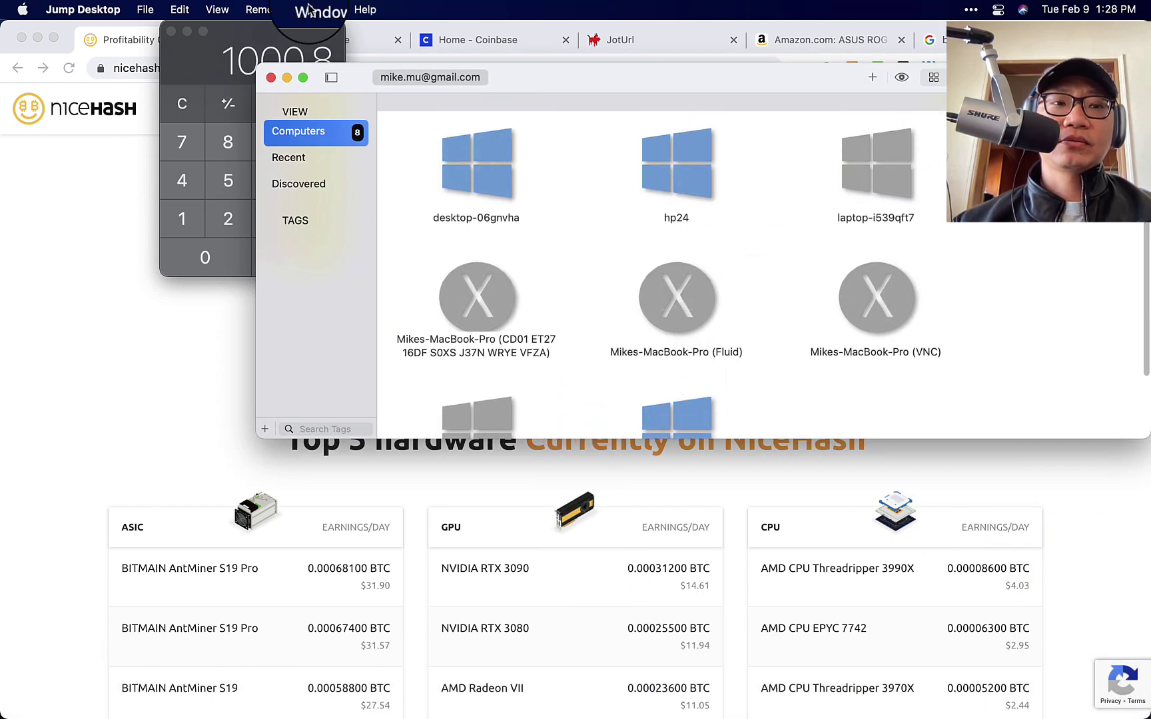
click(272, 78)
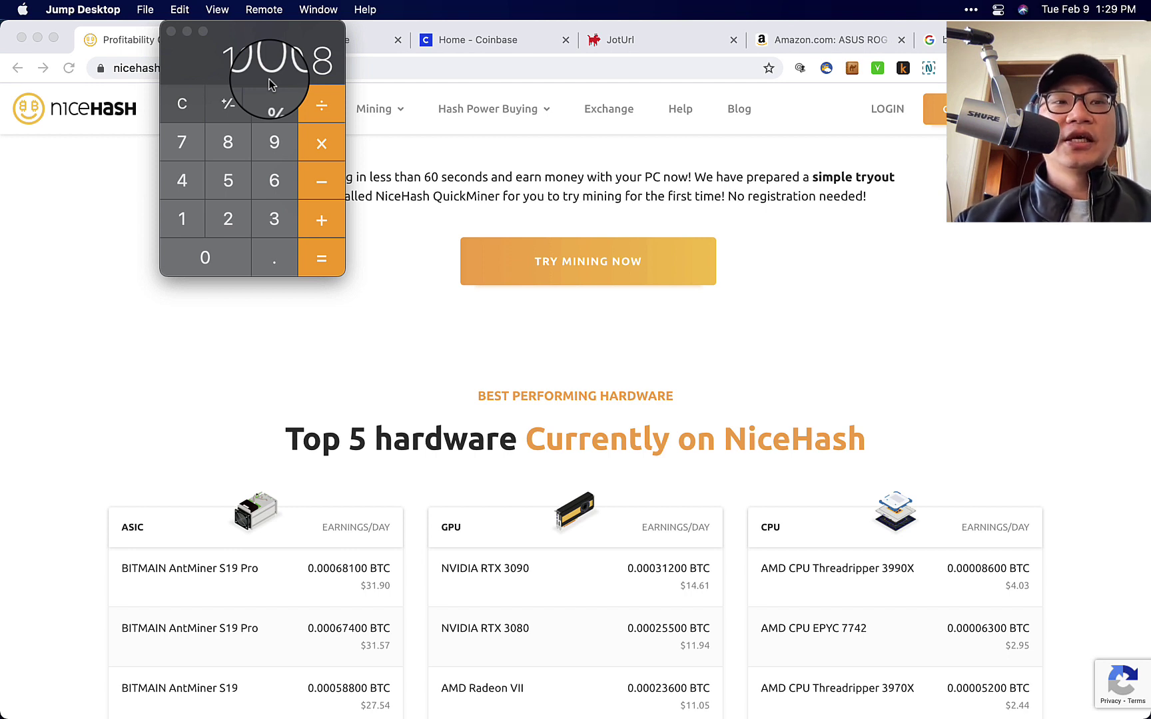
- Close Calculator, scroll NiceHash to the Top 5 hardware tables, and bring Chrome forward
click(172, 32)
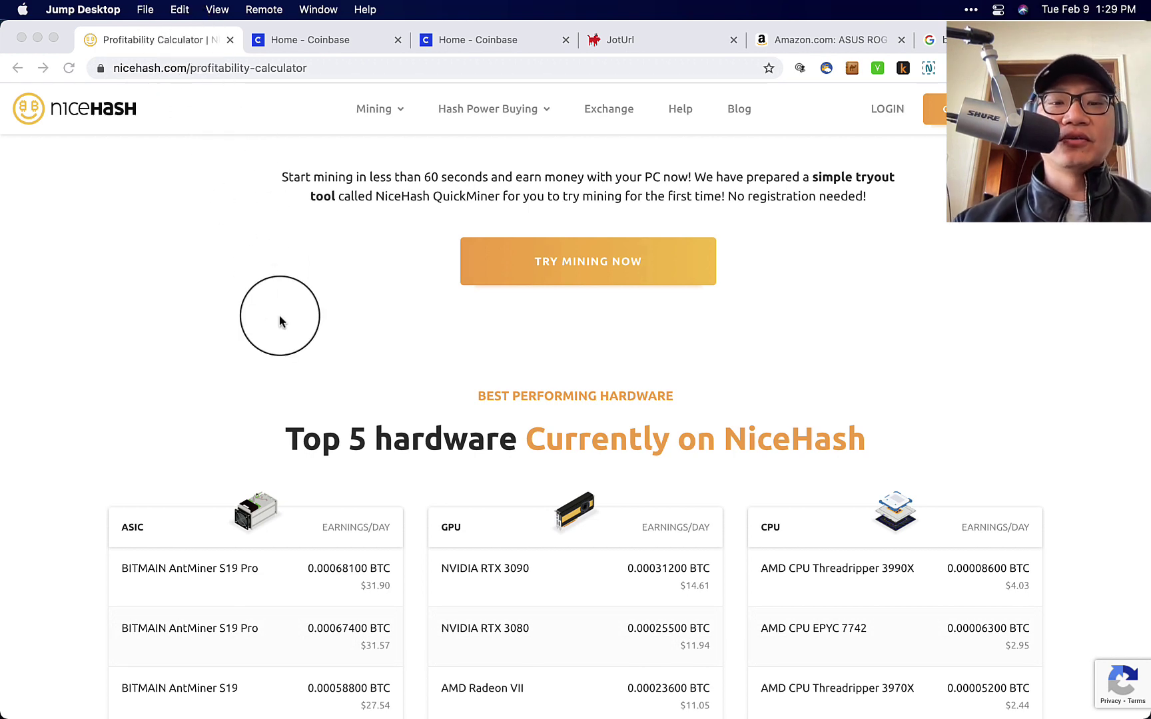
scroll(279, 322, down, 5)
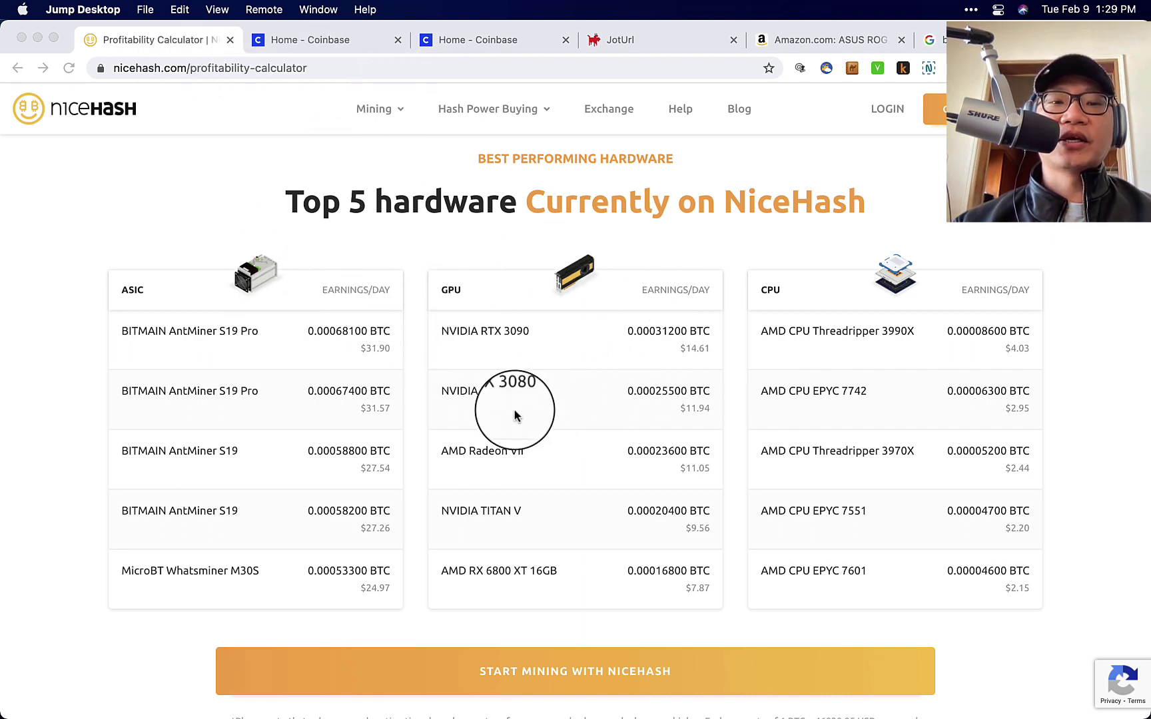
scroll(518, 417, down, 1)
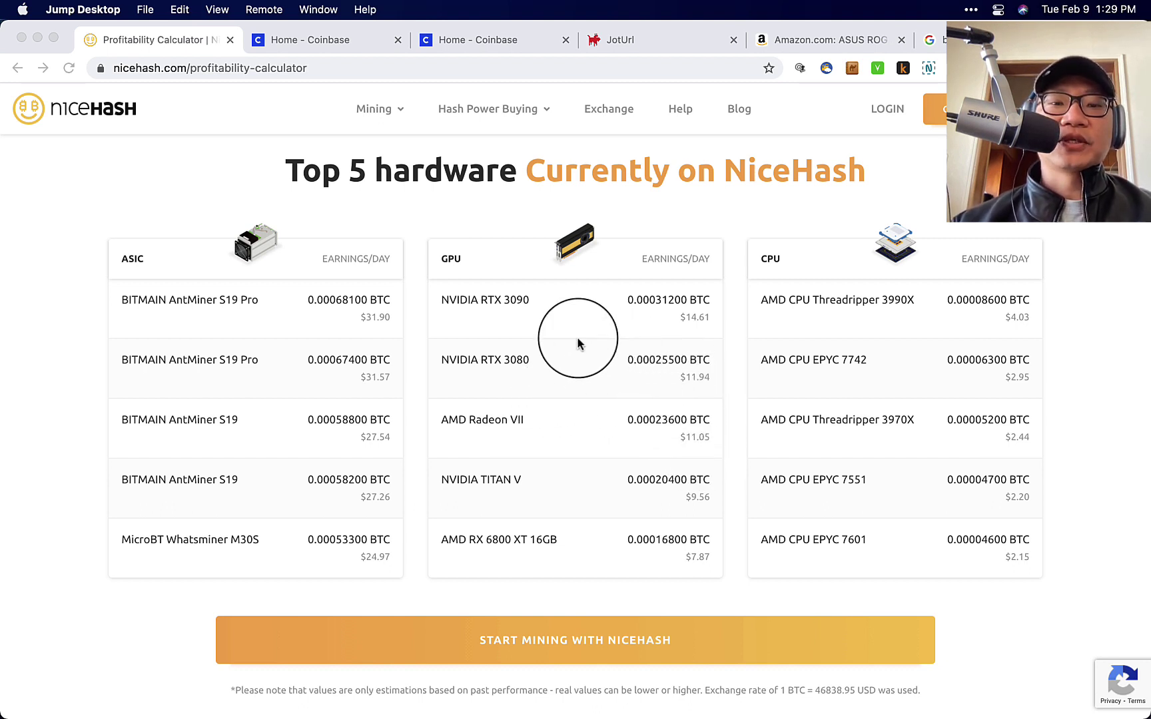
click(536, 303)
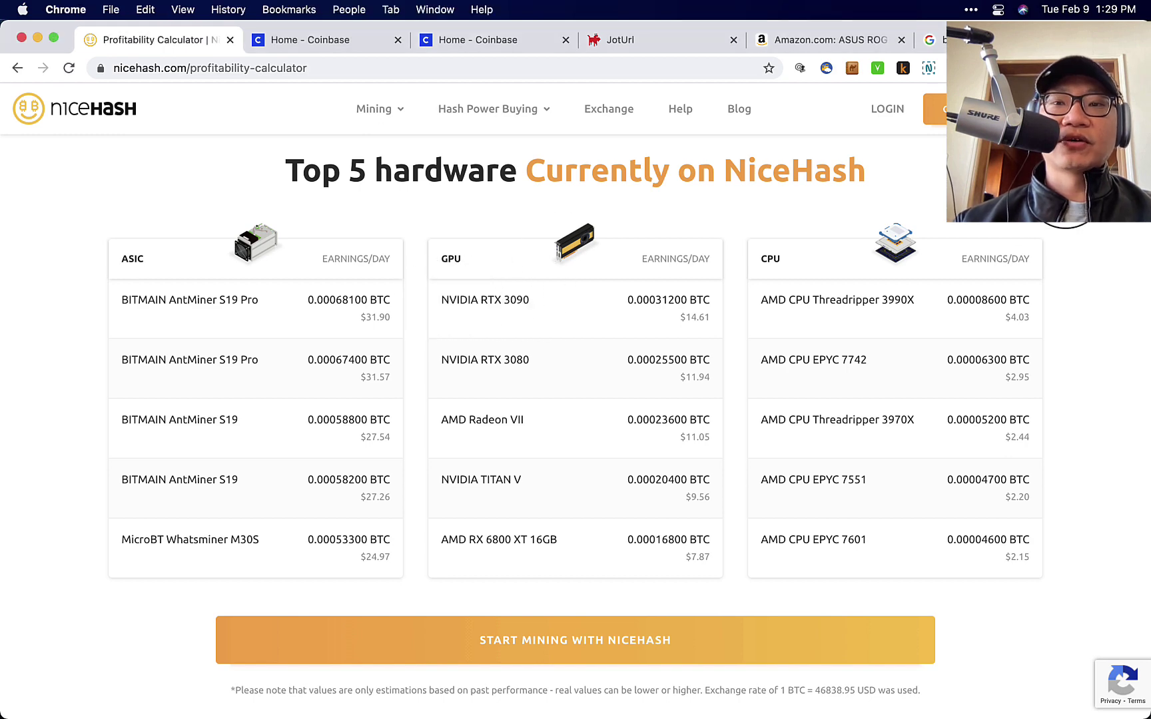
- Go to eBay in the last tab and search for 'rtx 3090'
key(super+9)
click(586, 66)
text(ebay.com)
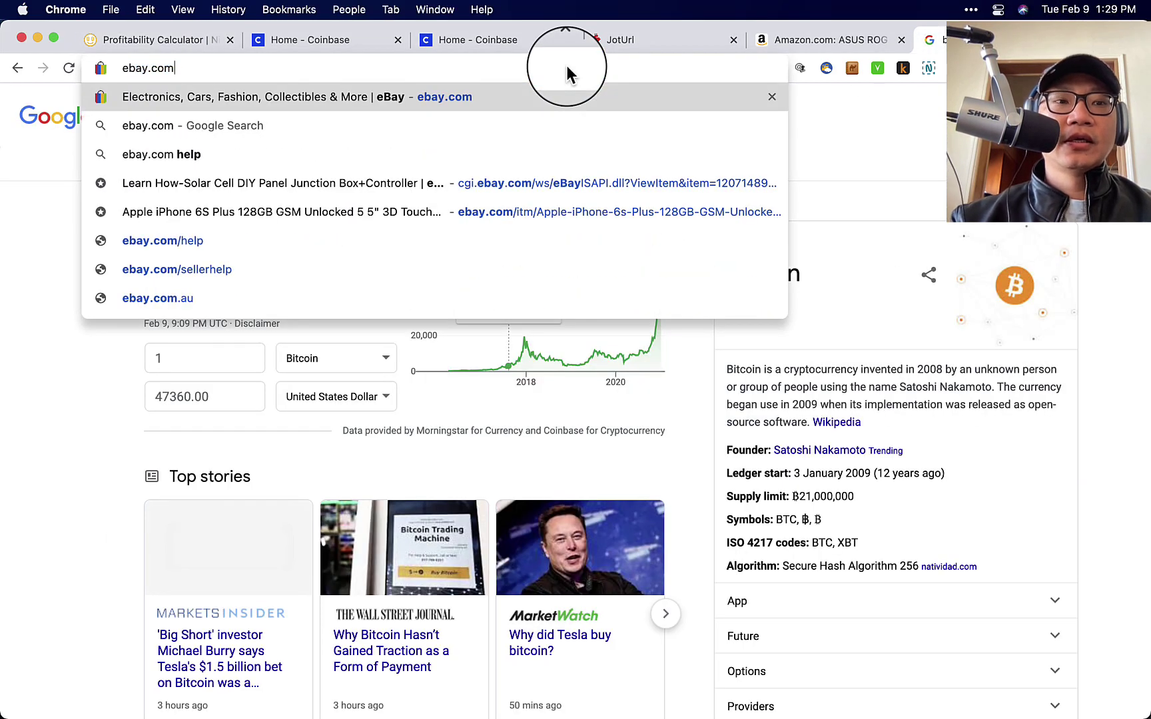
key(Return)
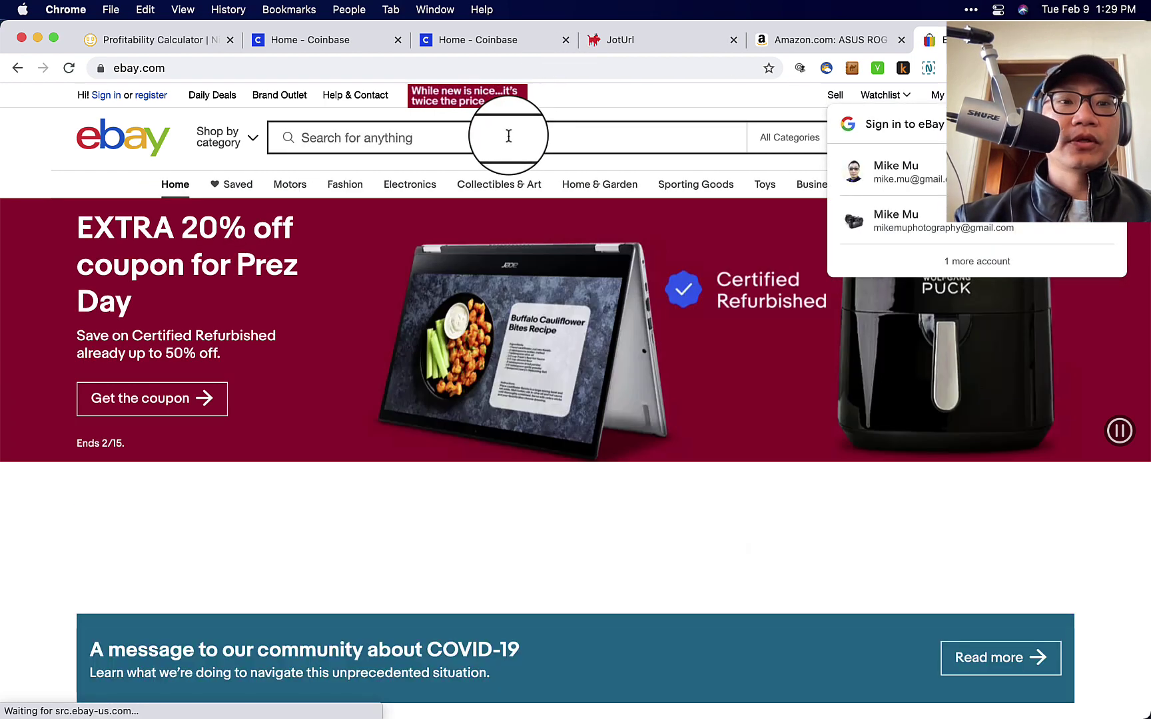
click(508, 136)
text(rtx 3090)
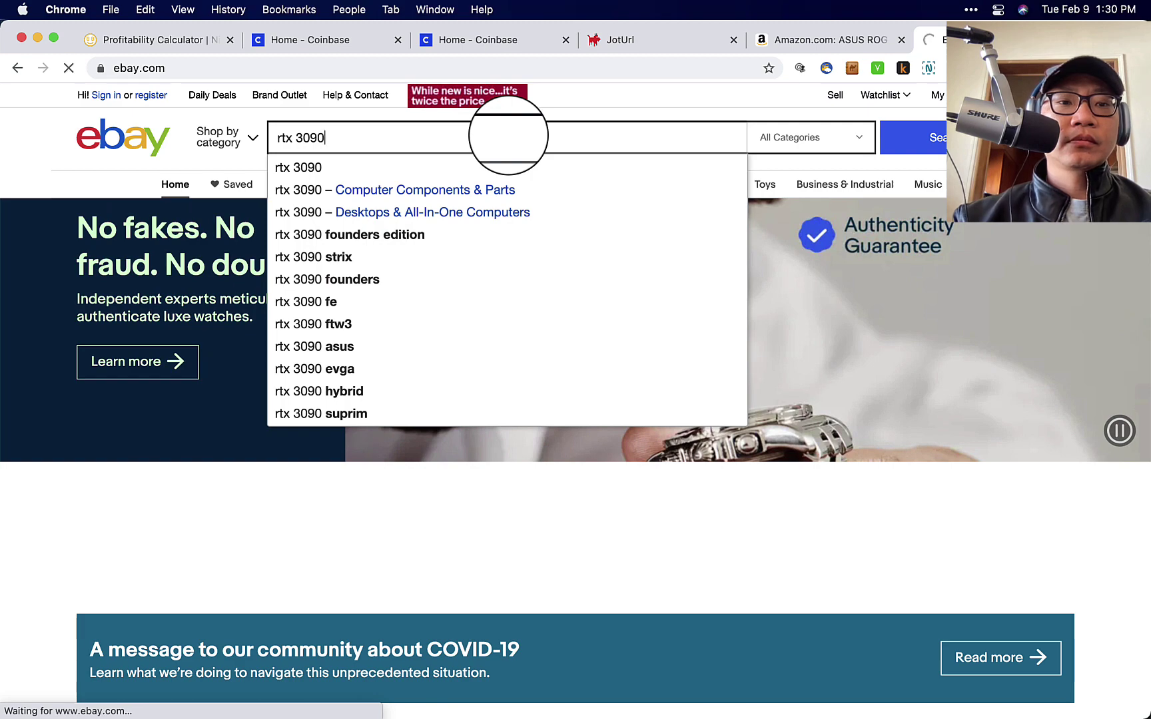
key(Return)
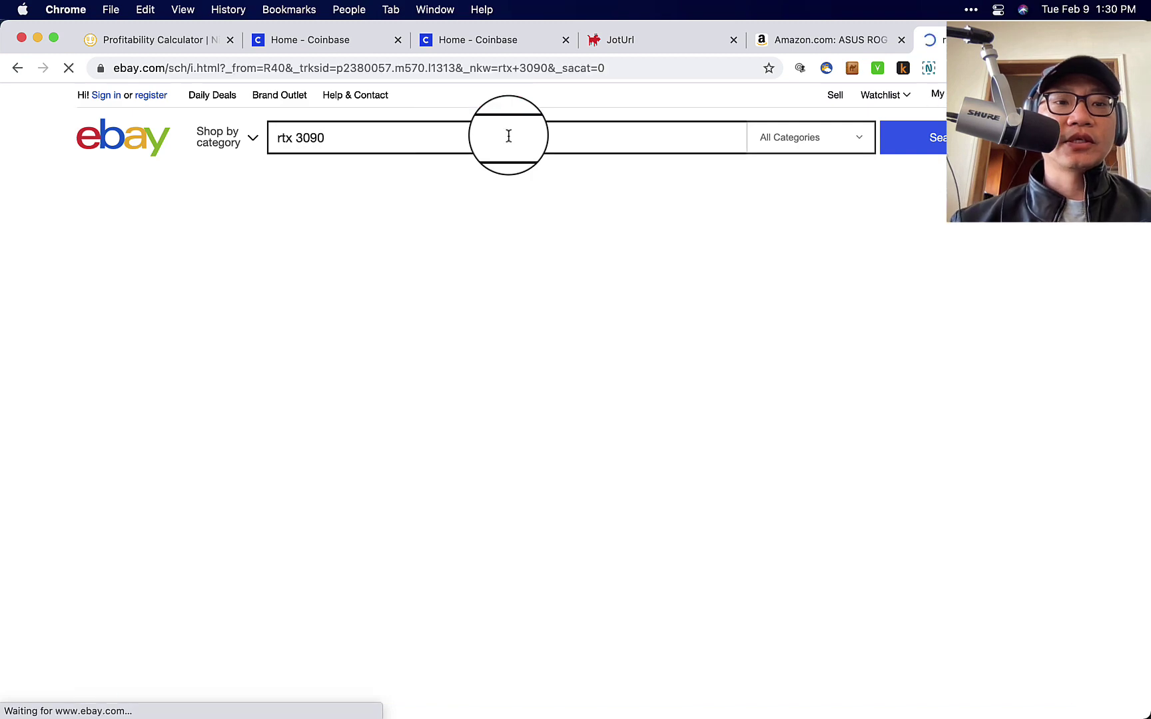
- Browse the rtx 3090 listing prices, then switch to the Home - Coinbase tab
scroll(629, 459, down, 3)
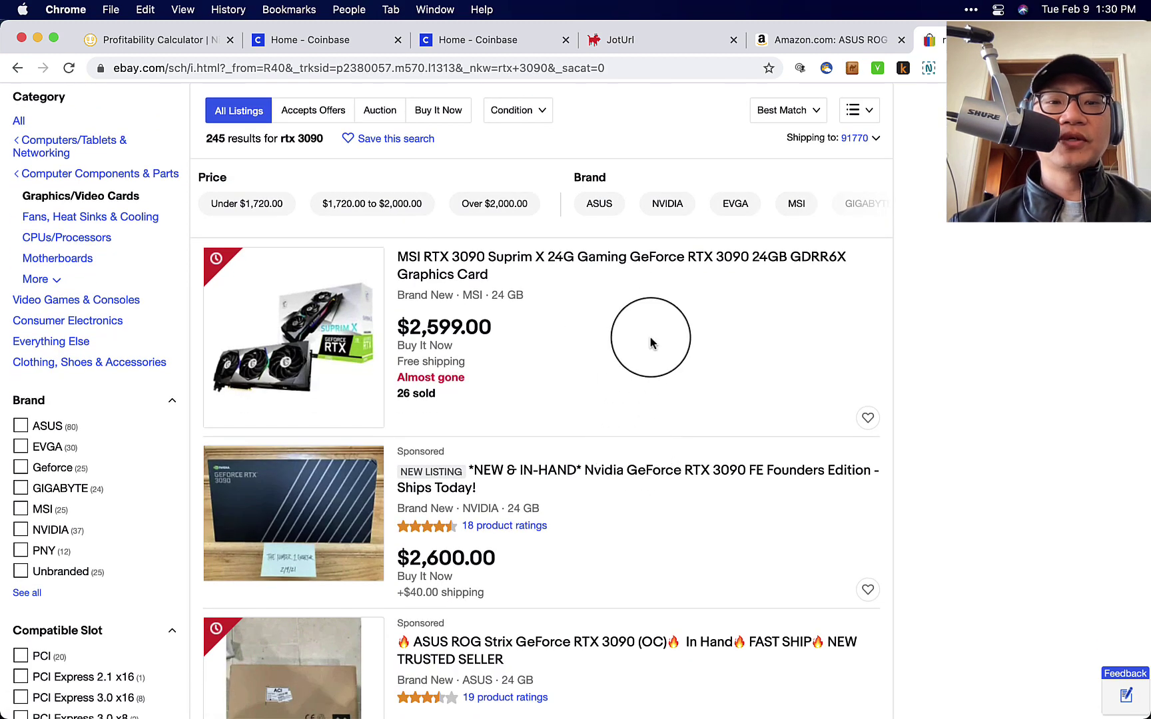
scroll(649, 343, down, 2)
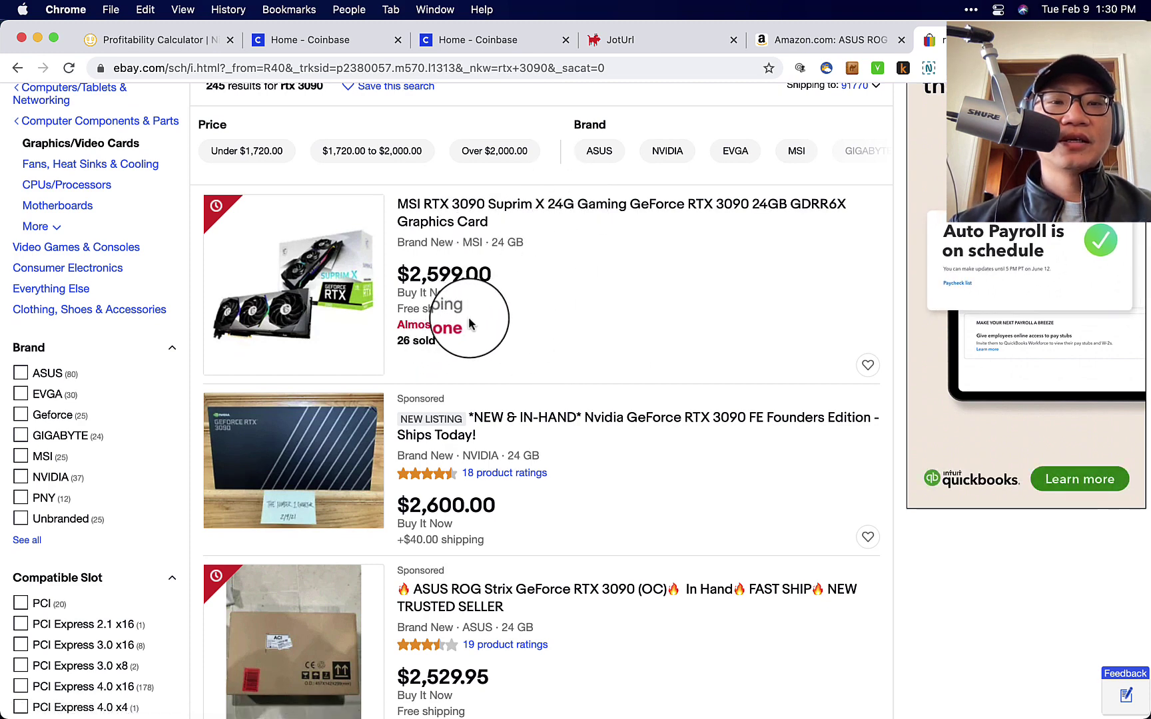
scroll(548, 326, down, 5)
scroll(549, 330, up, 7)
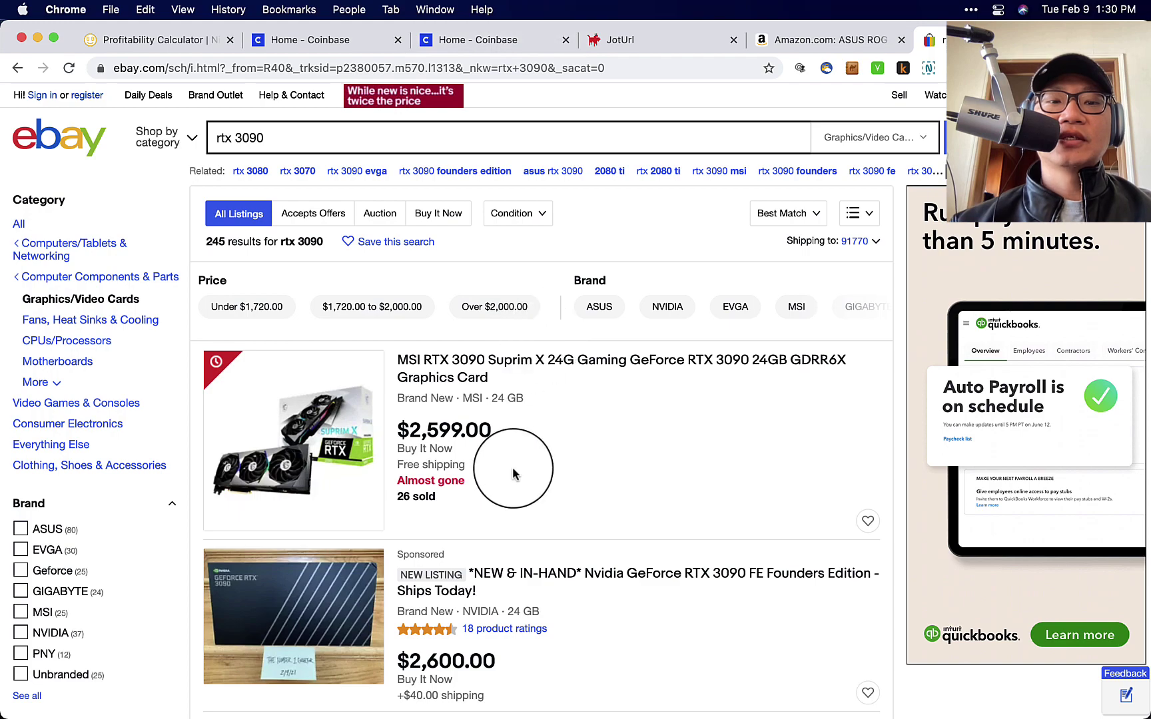
scroll(512, 474, down, 2)
scroll(513, 474, down, 10)
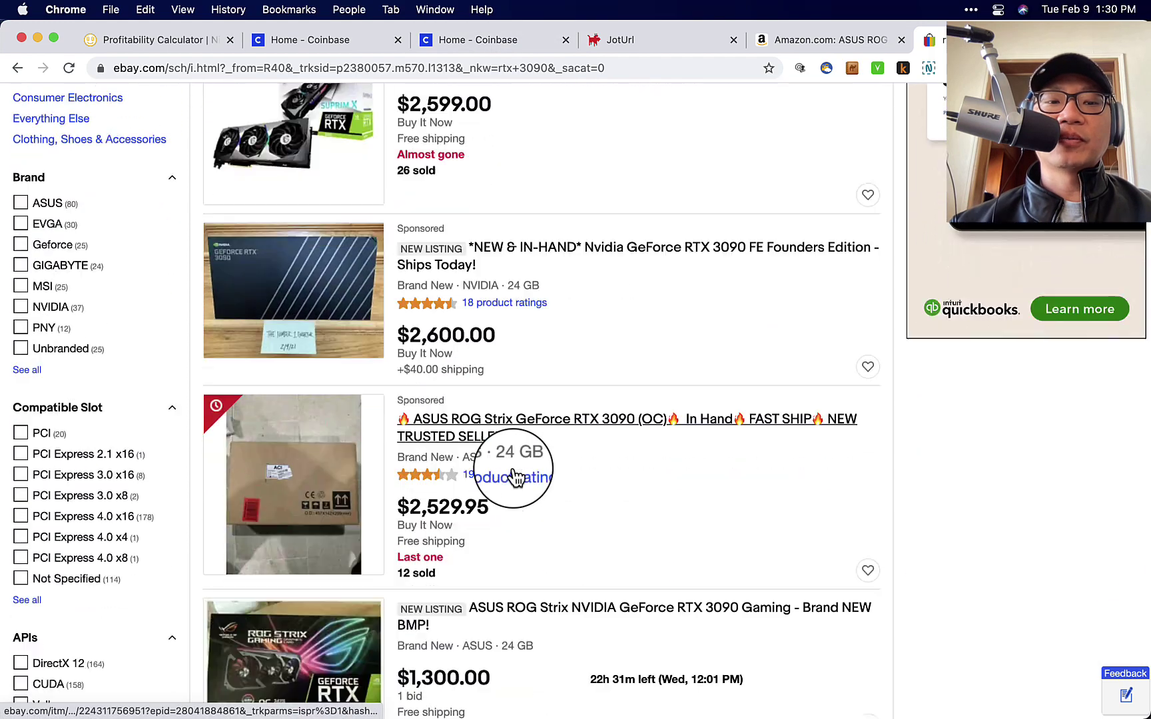
scroll(515, 473, down, 3)
scroll(514, 469, up, 5)
scroll(515, 473, up, 1)
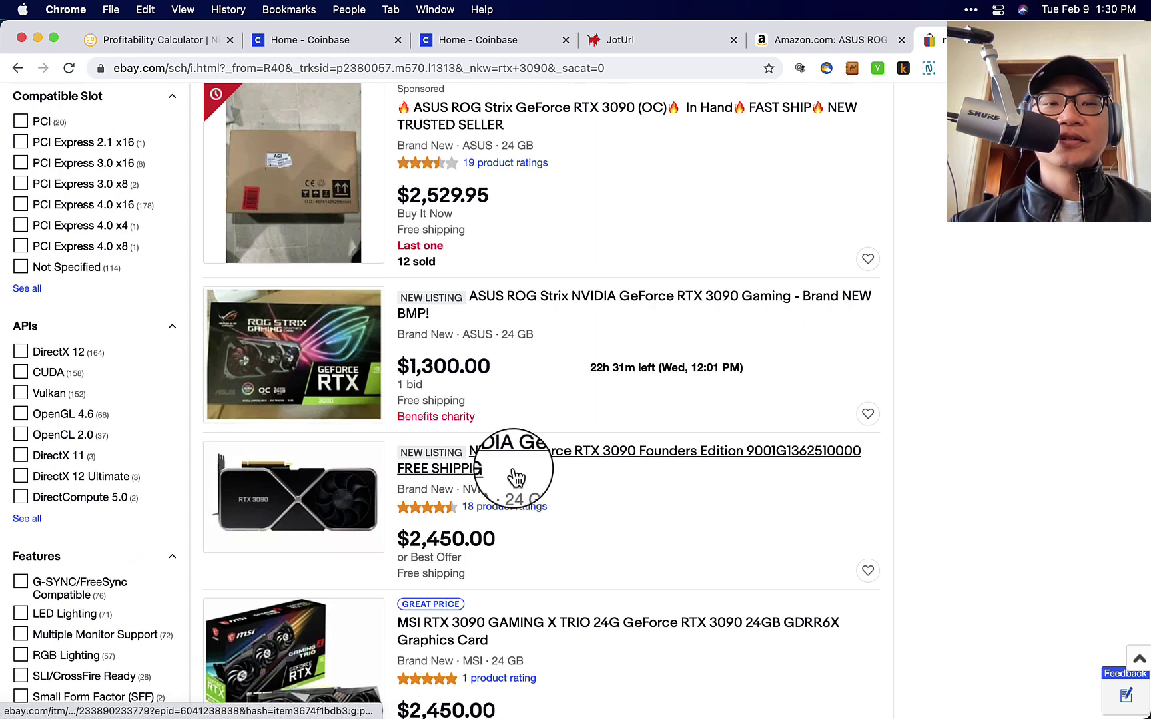
click(530, 44)
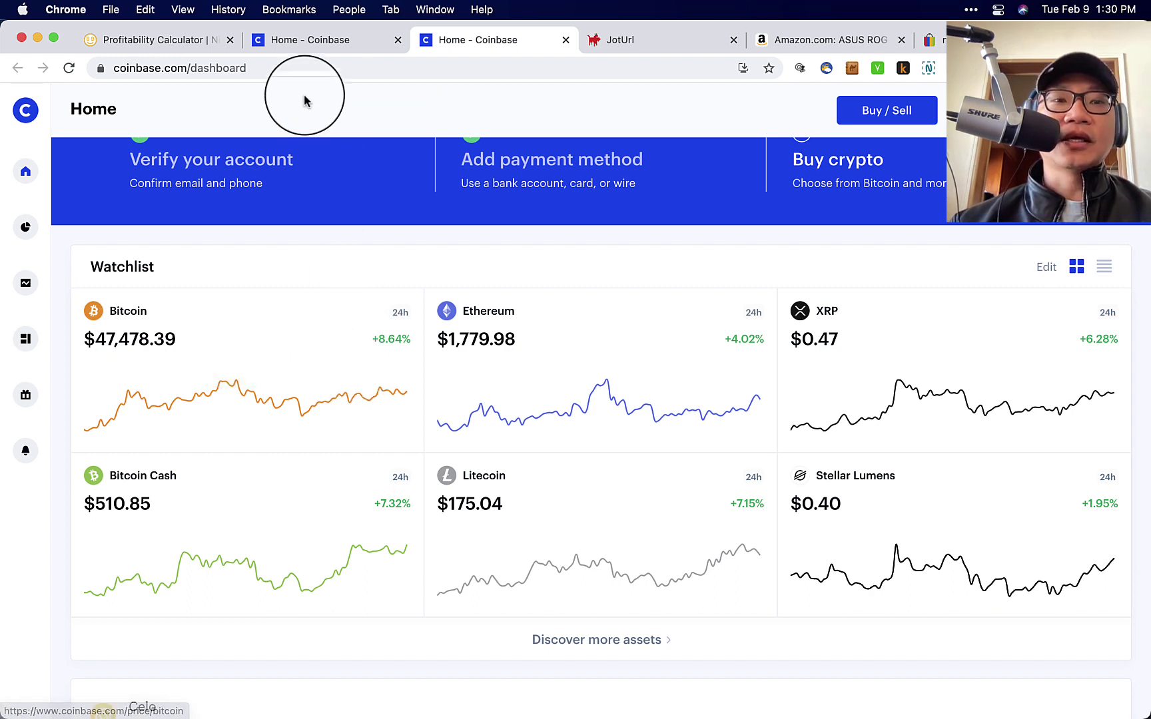
- Check Bitcoin across the two Coinbase tabs, then return to the Profitability Calculator tab
click(300, 41)
click(429, 42)
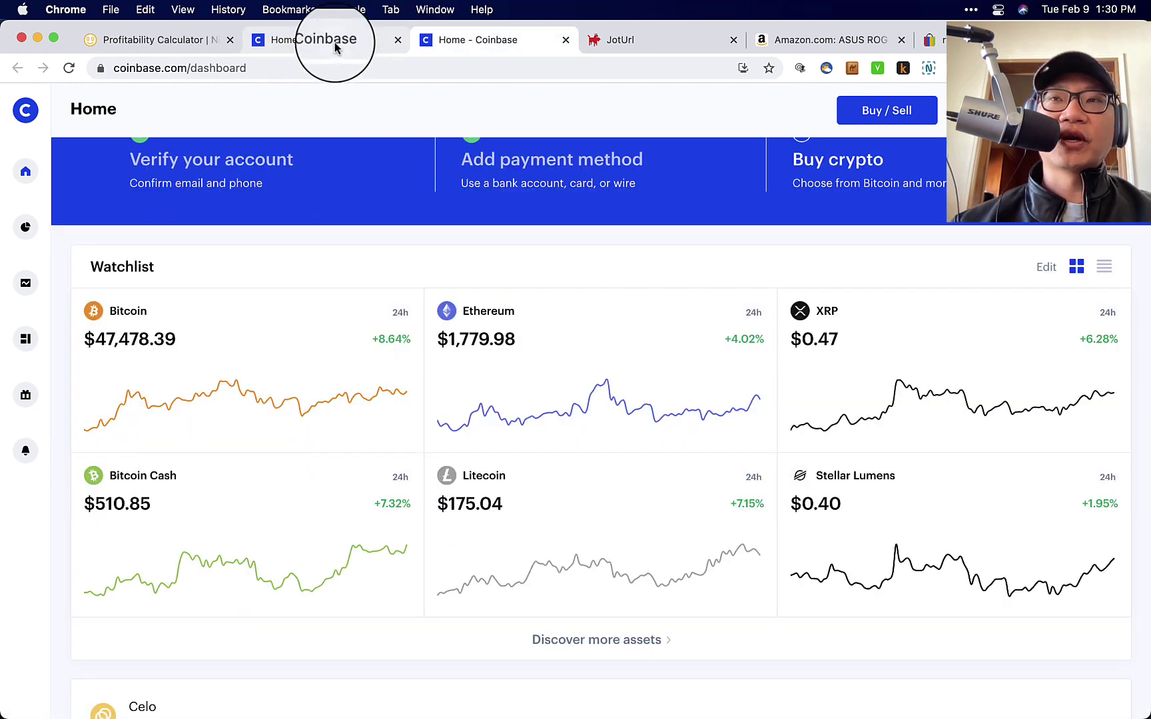
click(180, 41)
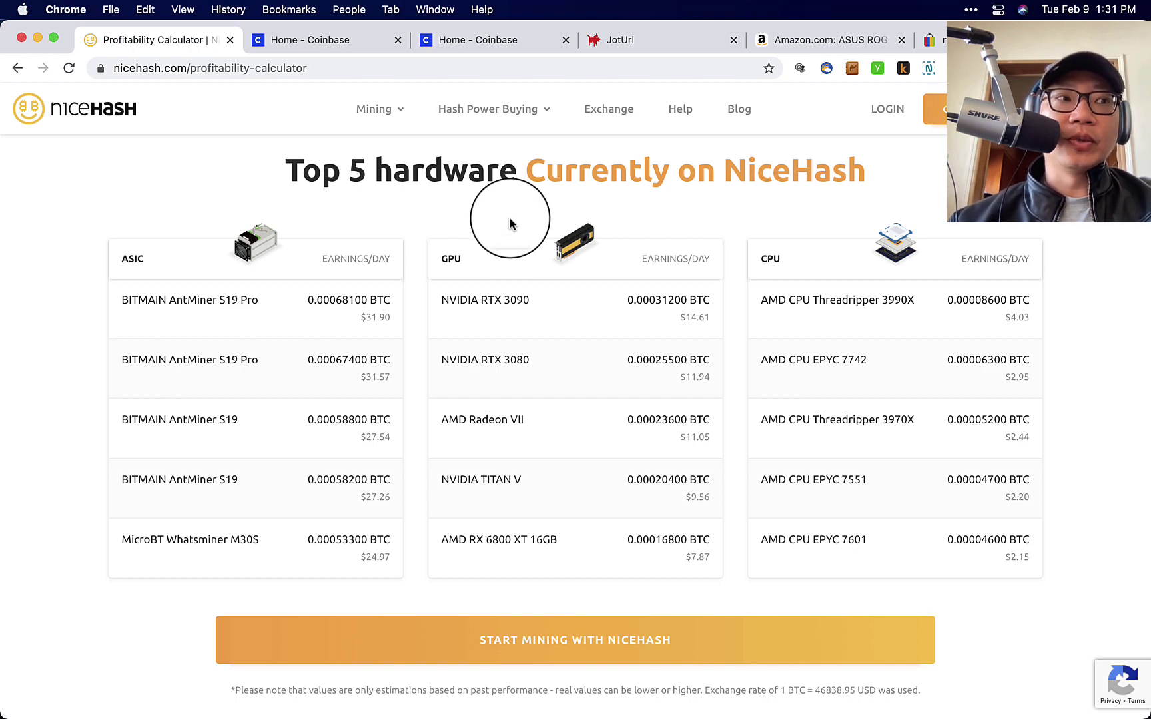
- Switch between the Coinbase watchlist and welcome dashboards, then back to the NiceHash calculator
click(543, 40)
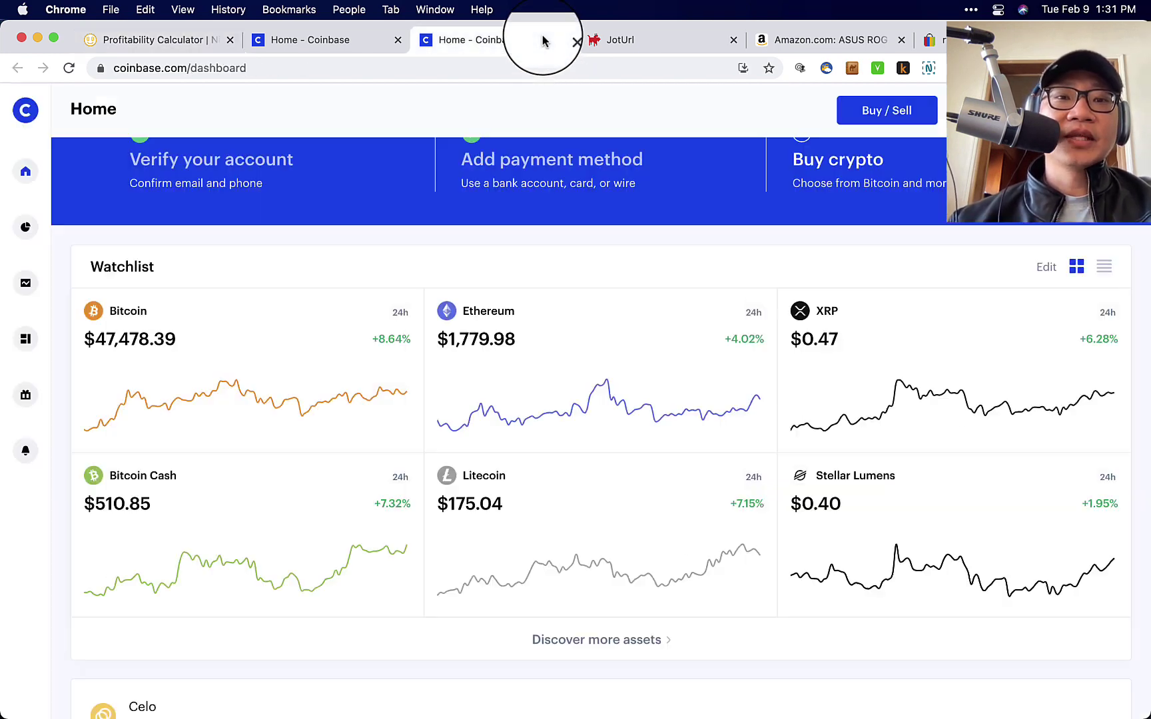
click(363, 52)
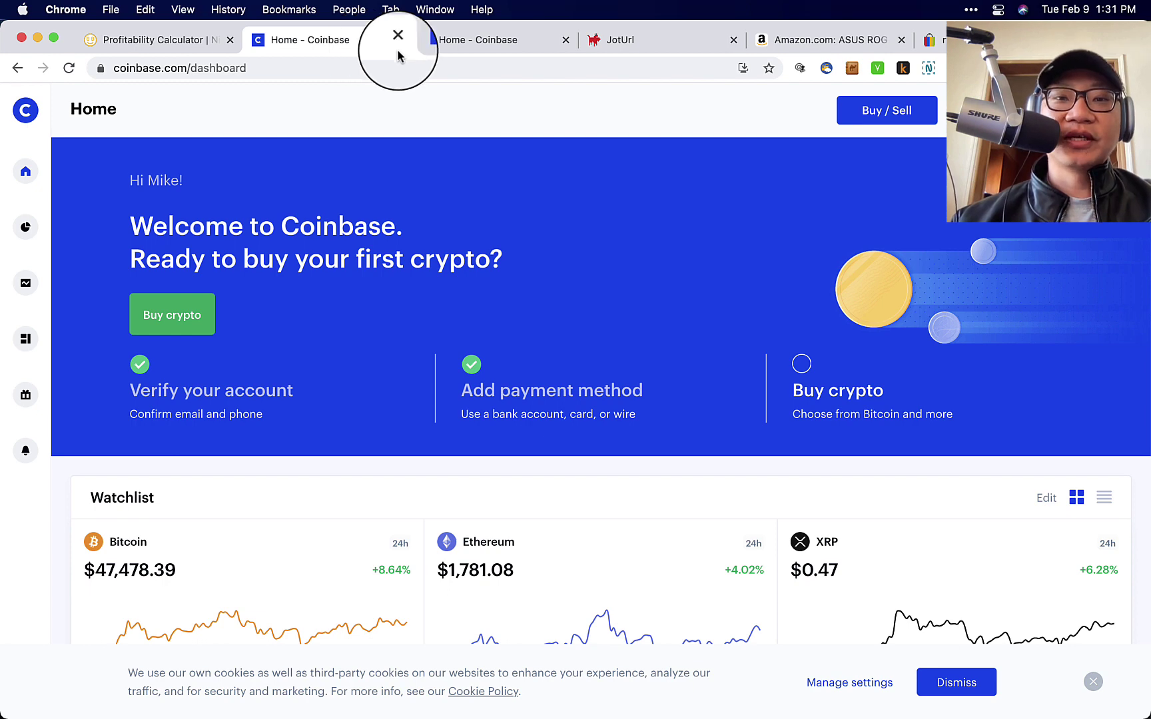
click(449, 41)
click(363, 48)
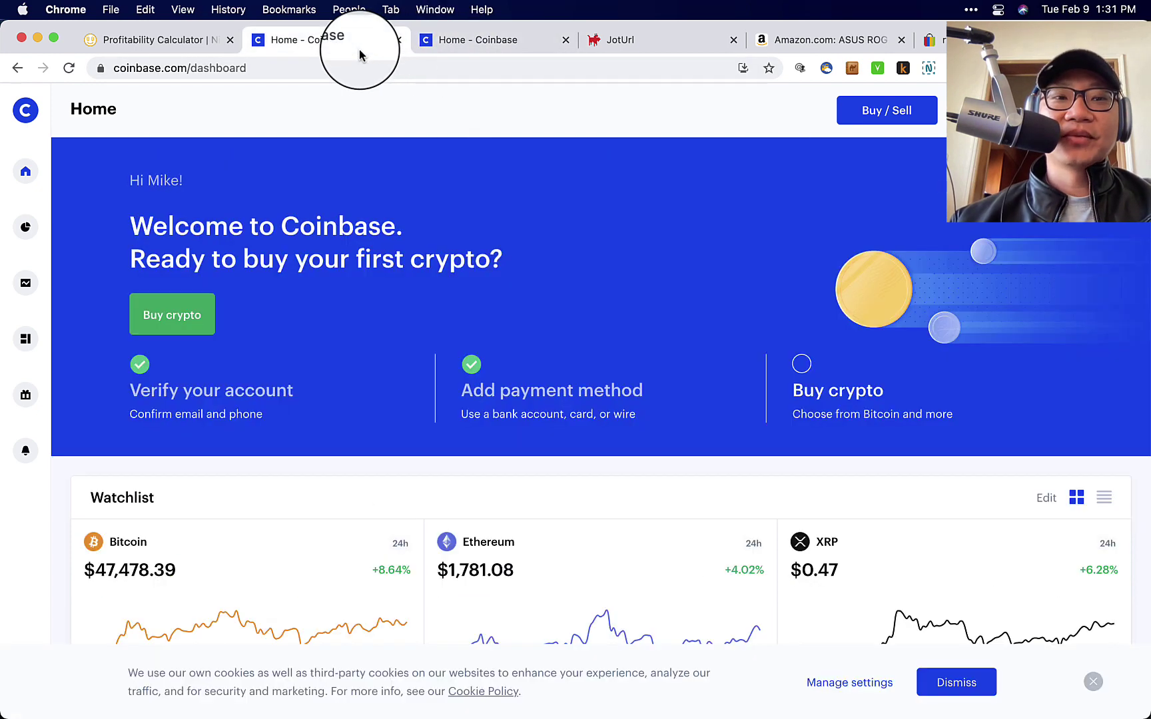
click(225, 46)
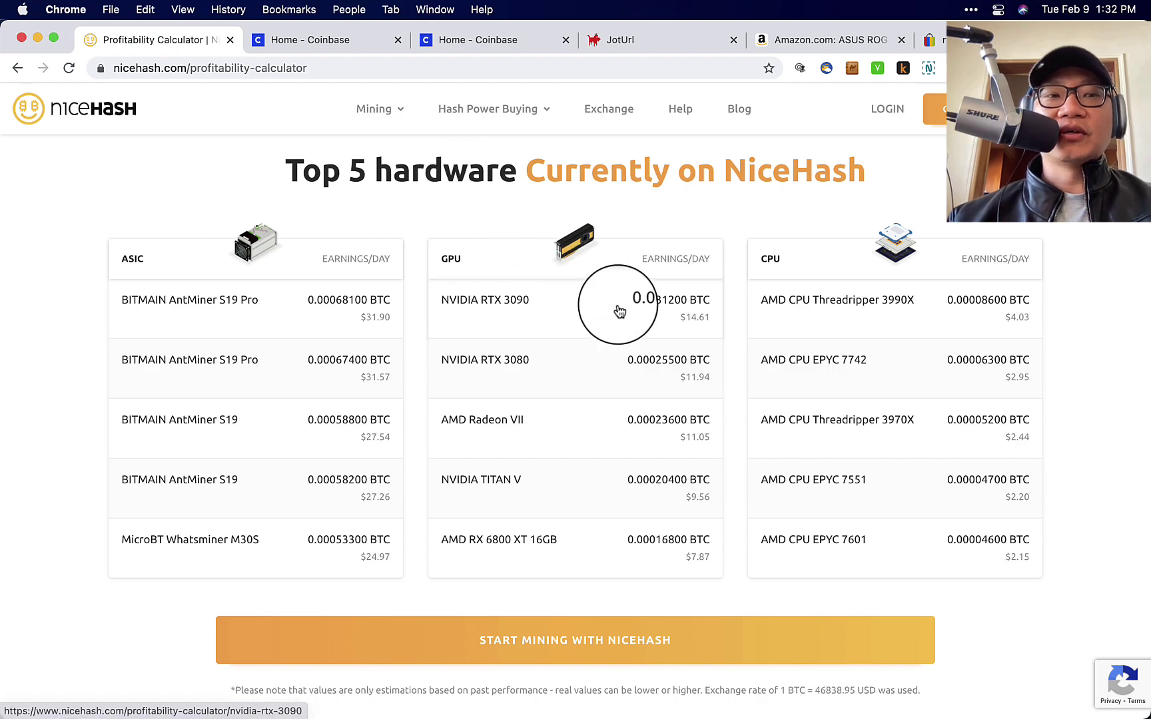
- On the Coinbase welcome dashboard, highlight the 'Invite a friend' $10 in Bitcoin reward text
click(365, 41)
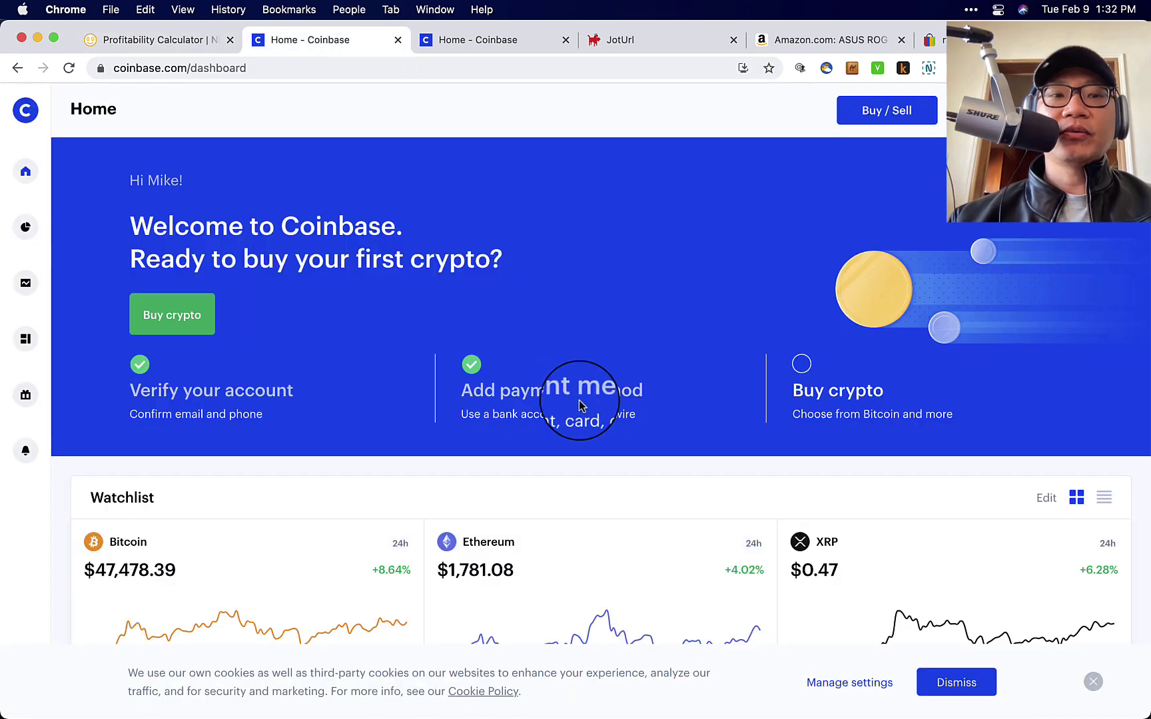
scroll(580, 406, down, 5)
scroll(581, 405, up, 4)
scroll(580, 403, down, 15)
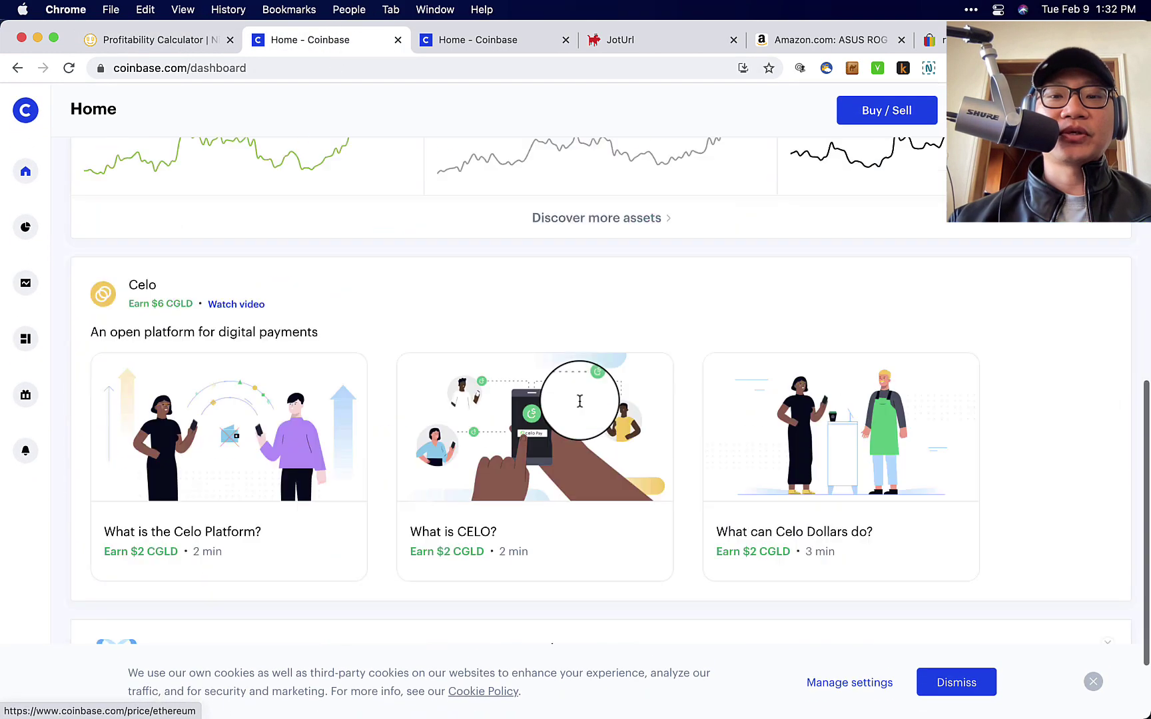
scroll(580, 403, up, 15)
scroll(580, 400, down, 15)
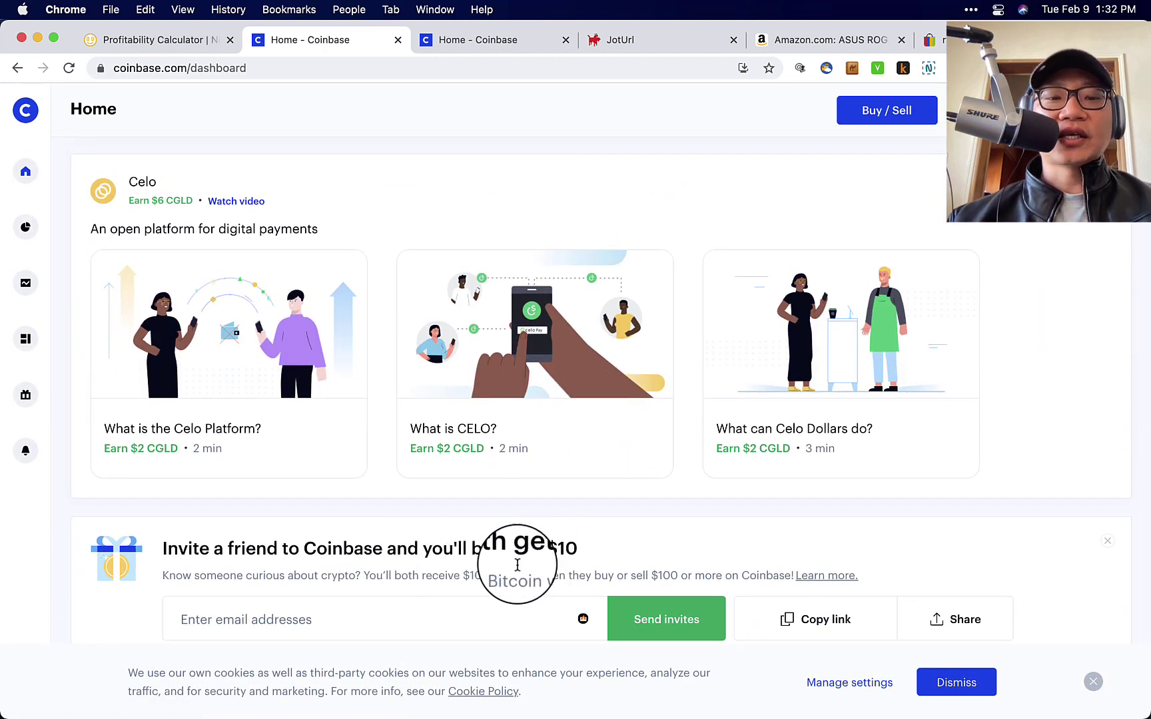
drag(462, 577, 732, 576)
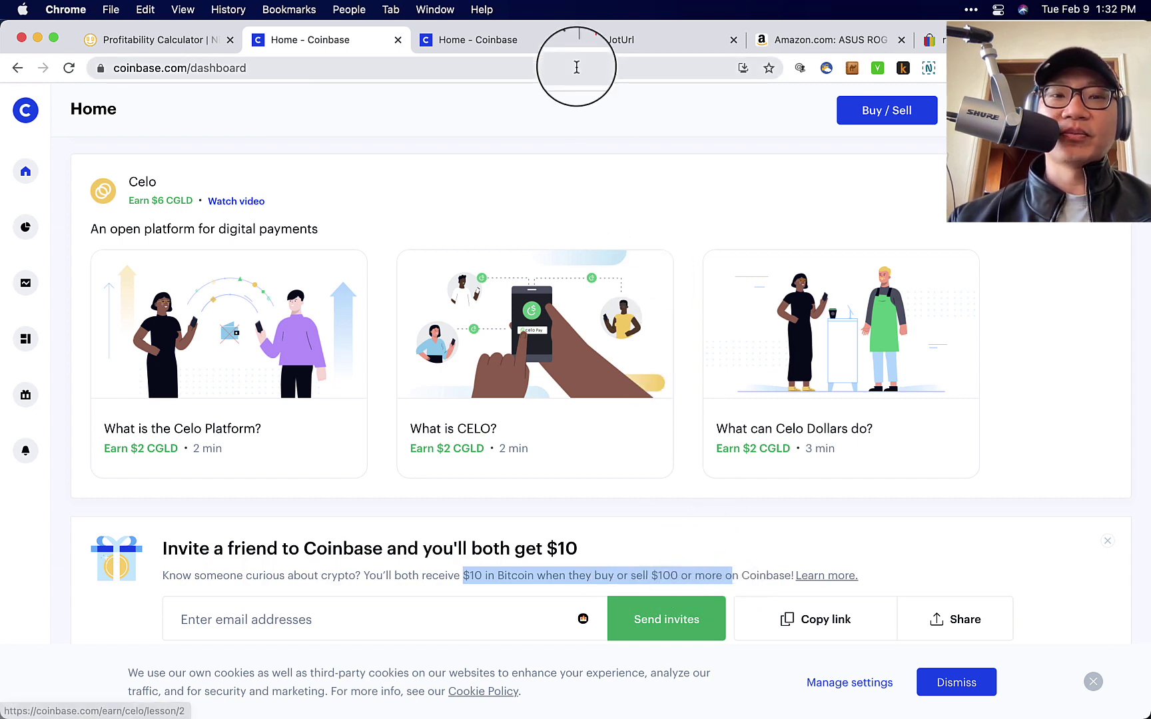
click(509, 45)
click(359, 47)
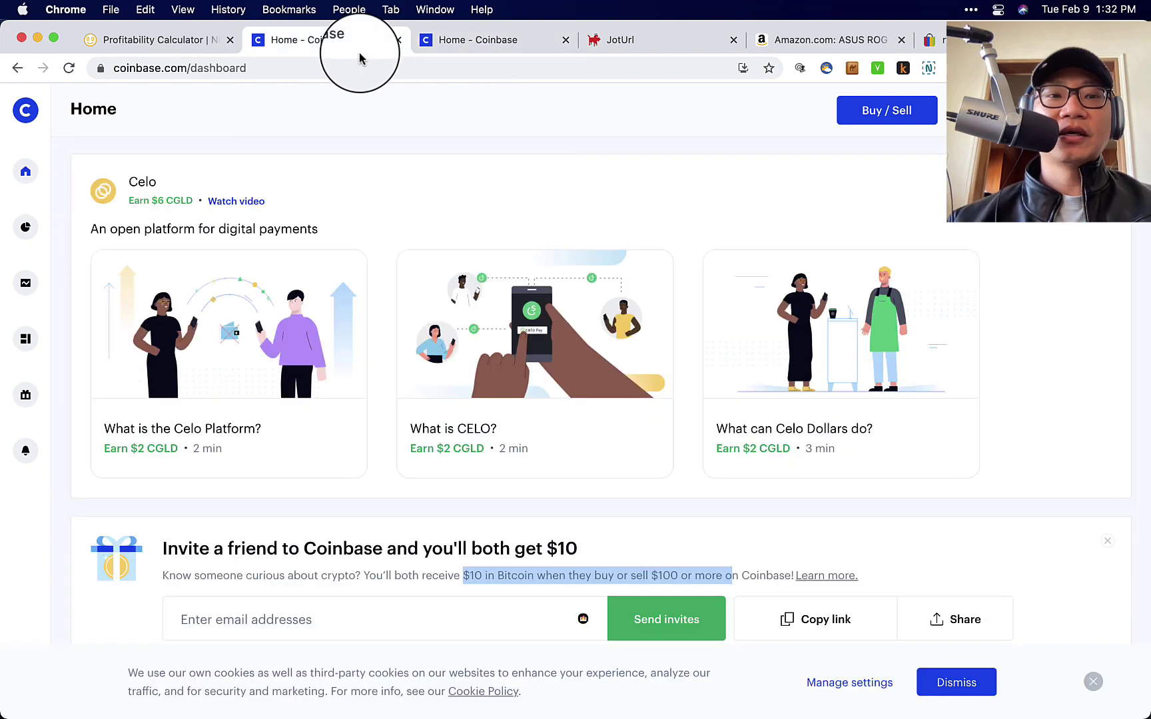
- Return to the Profitability Calculator tab and scroll up to its Auto Detection and Manual Selection options
click(197, 41)
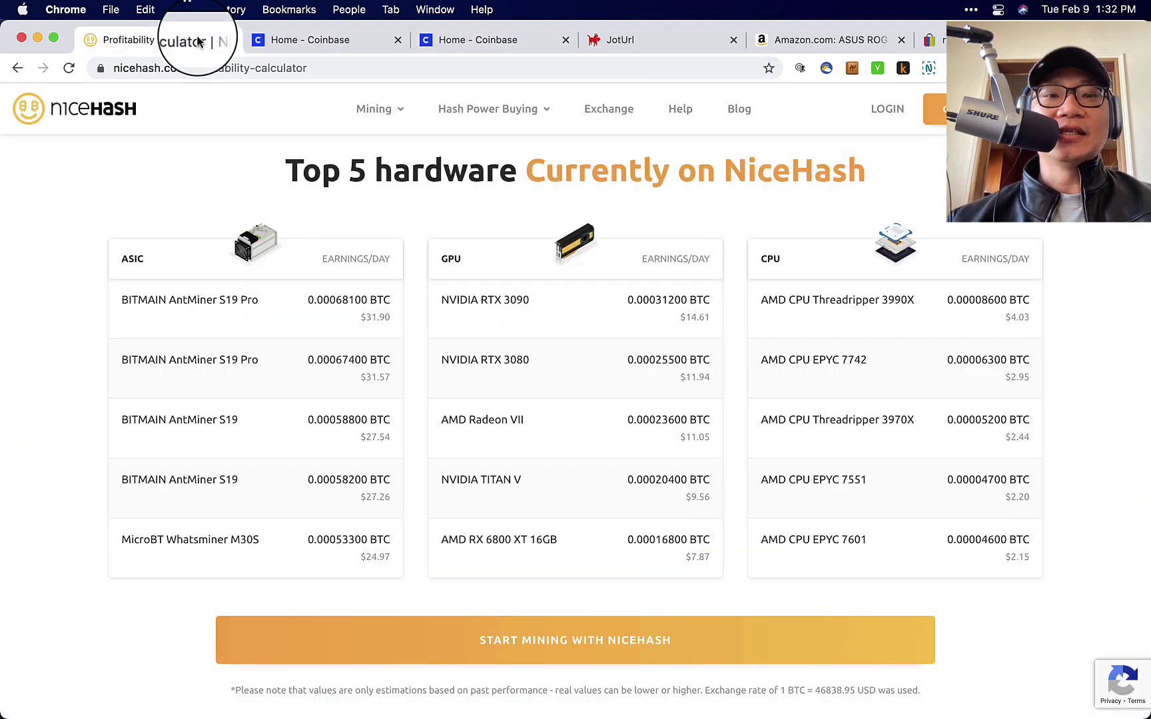
scroll(311, 285, up, 10)
scroll(313, 286, down, 3)
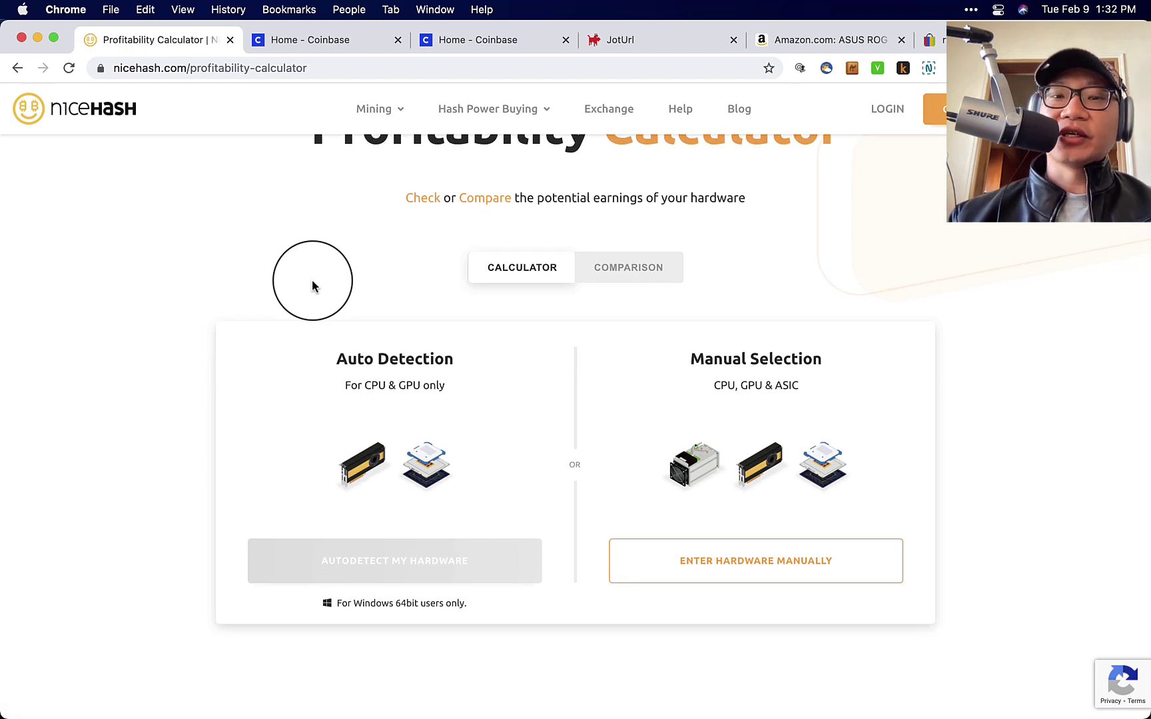
scroll(313, 286, up, 3)
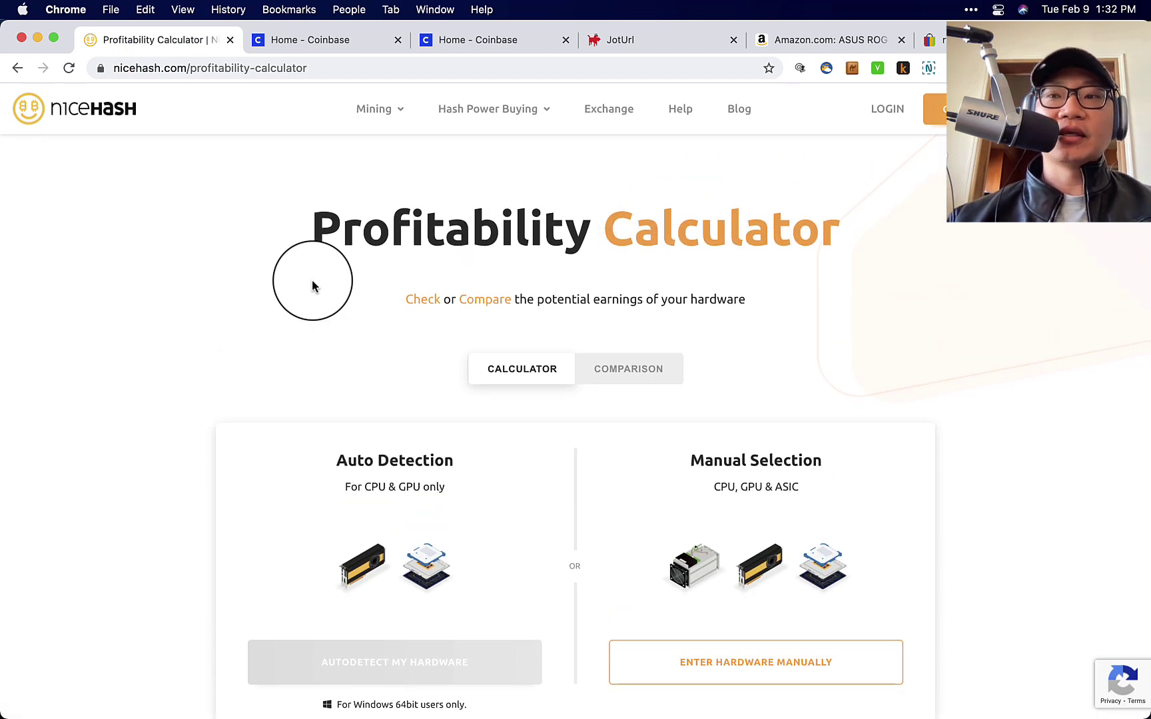